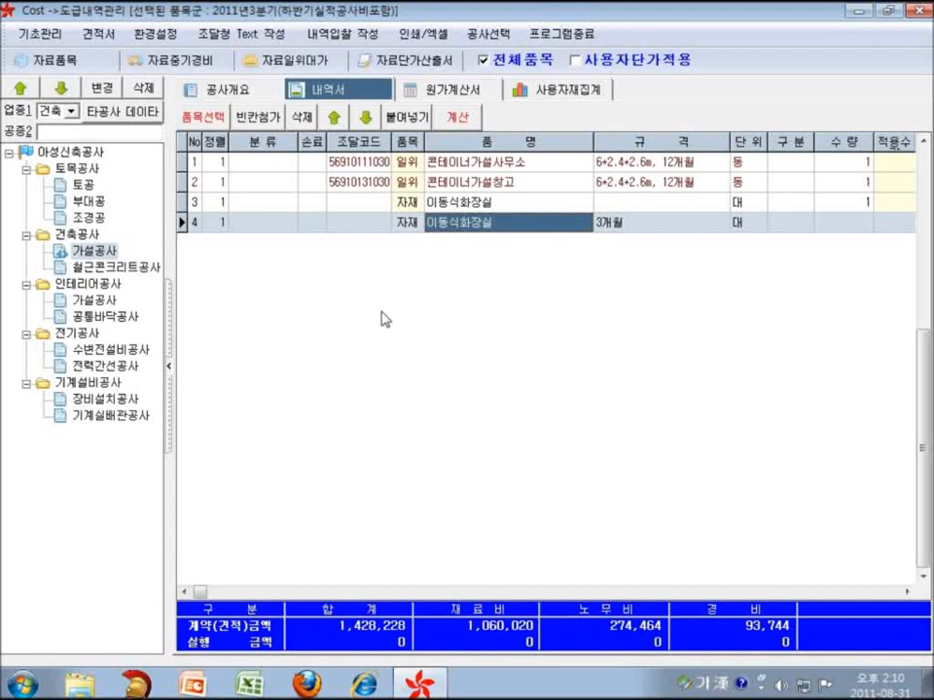
Step: Switch the item scope to used items (사용품목) and back to all items (전체품목)
click(485, 62)
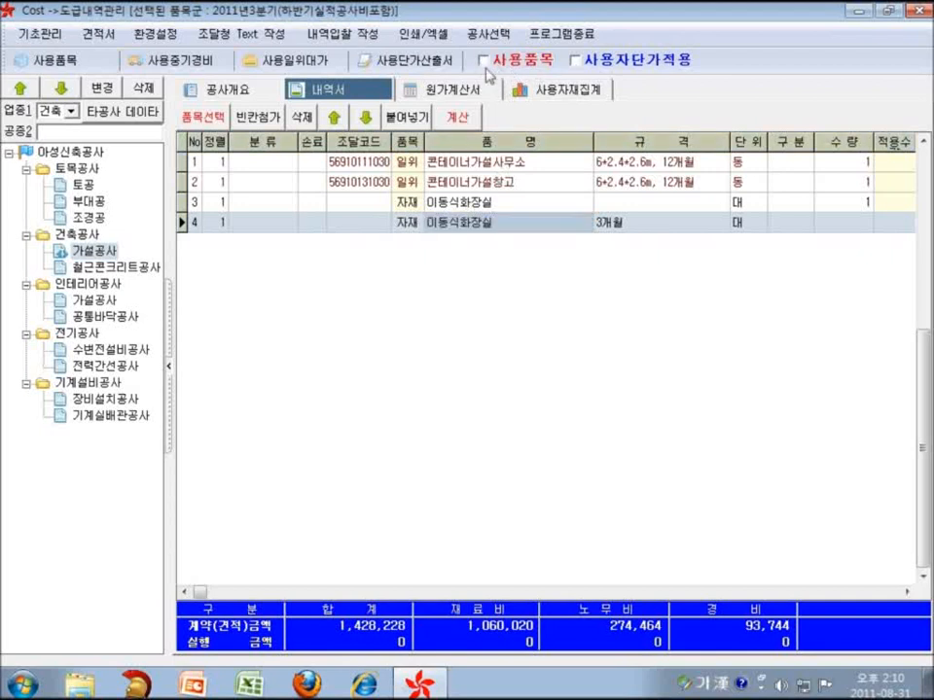
click(491, 66)
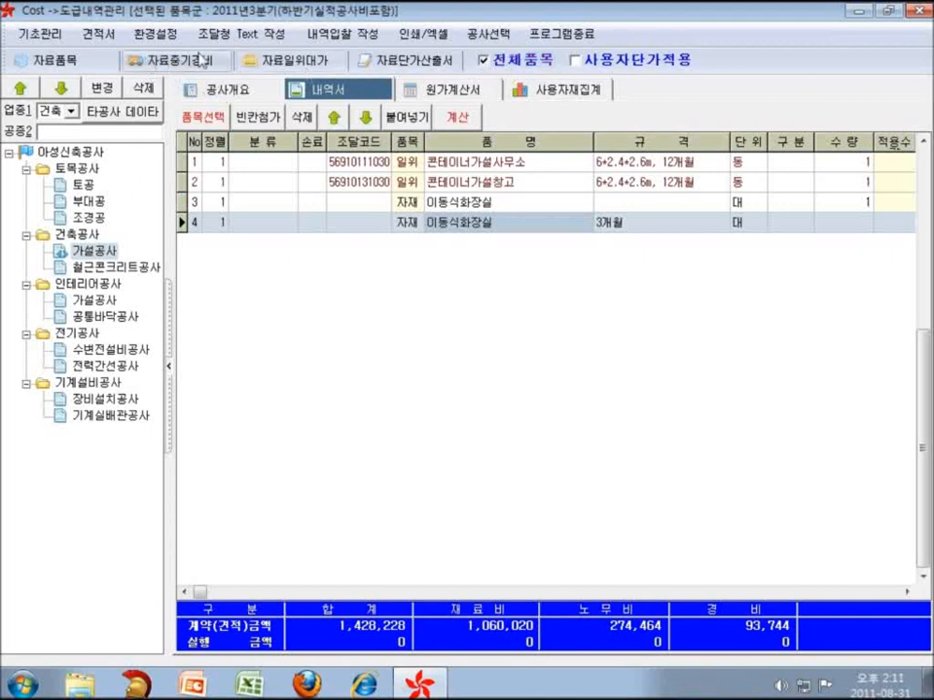
Step: Compare the equipment cost management screen opened from 가설공사 with the one opened from the project root 아성신축공사
click(181, 64)
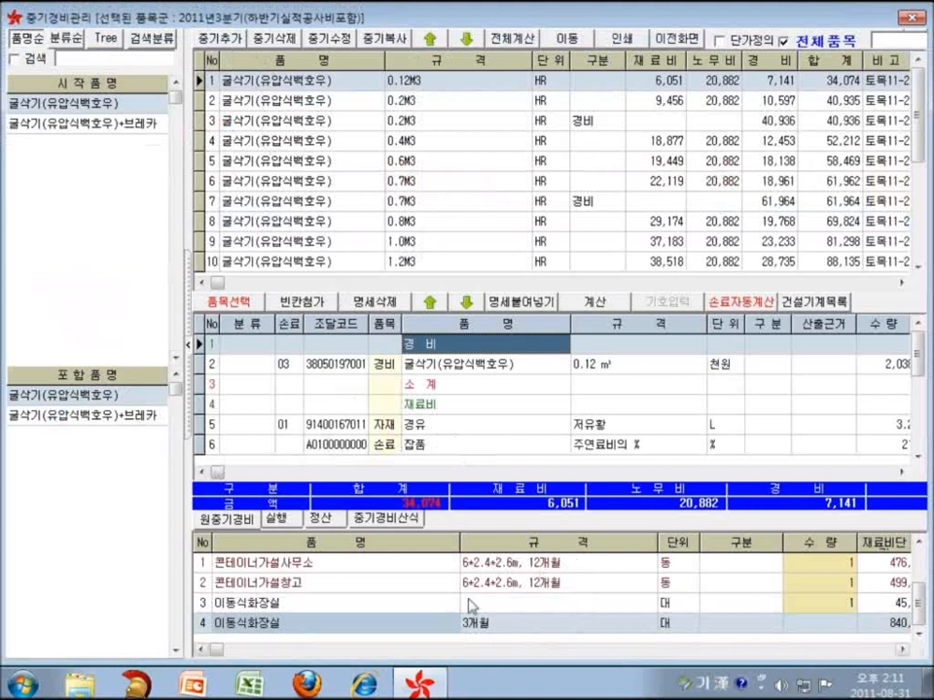
click(658, 39)
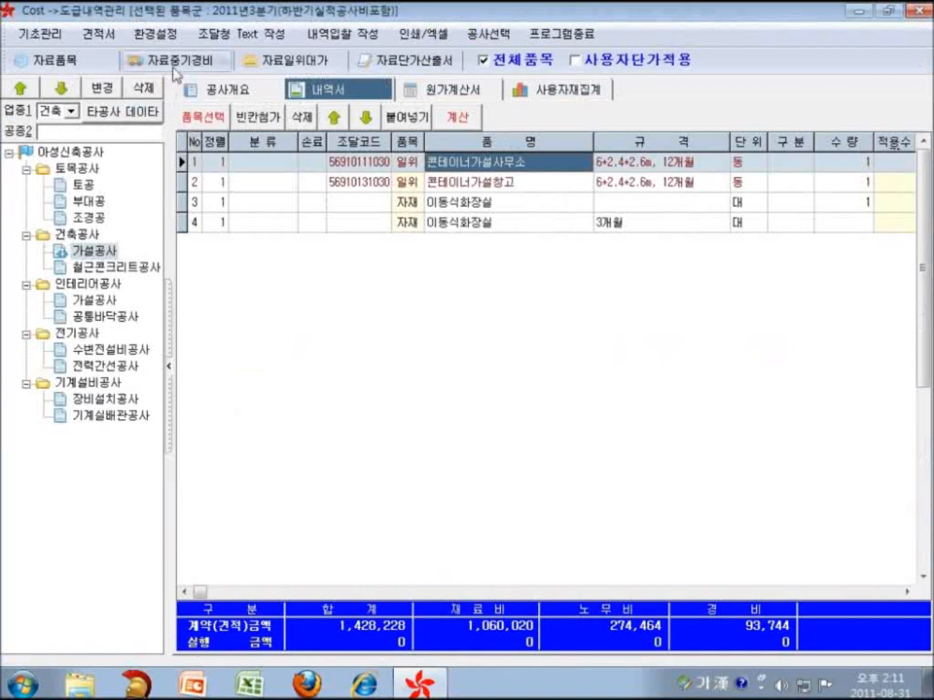
click(142, 63)
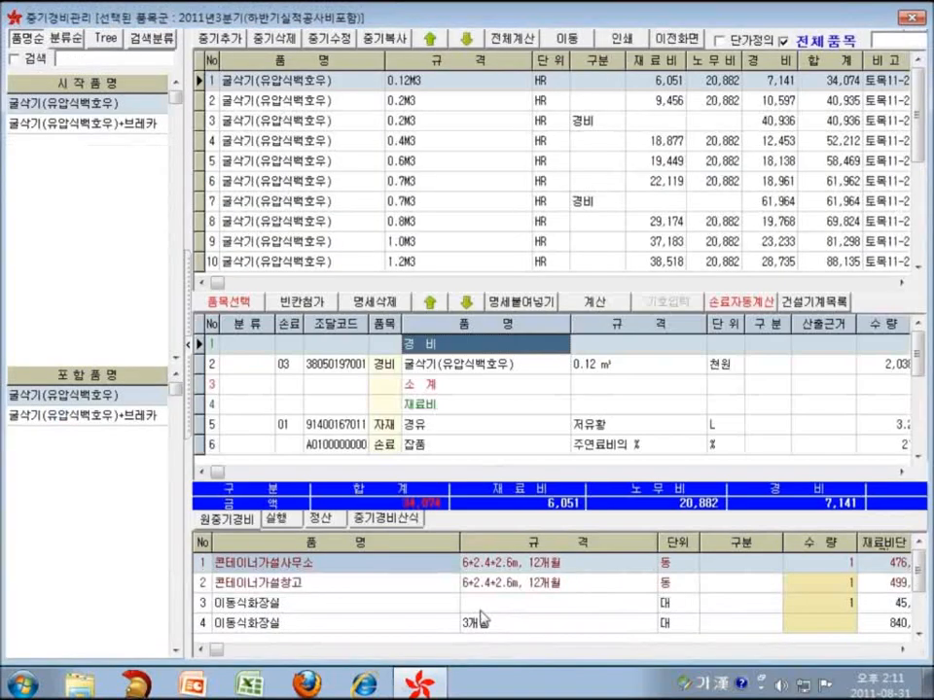
click(679, 40)
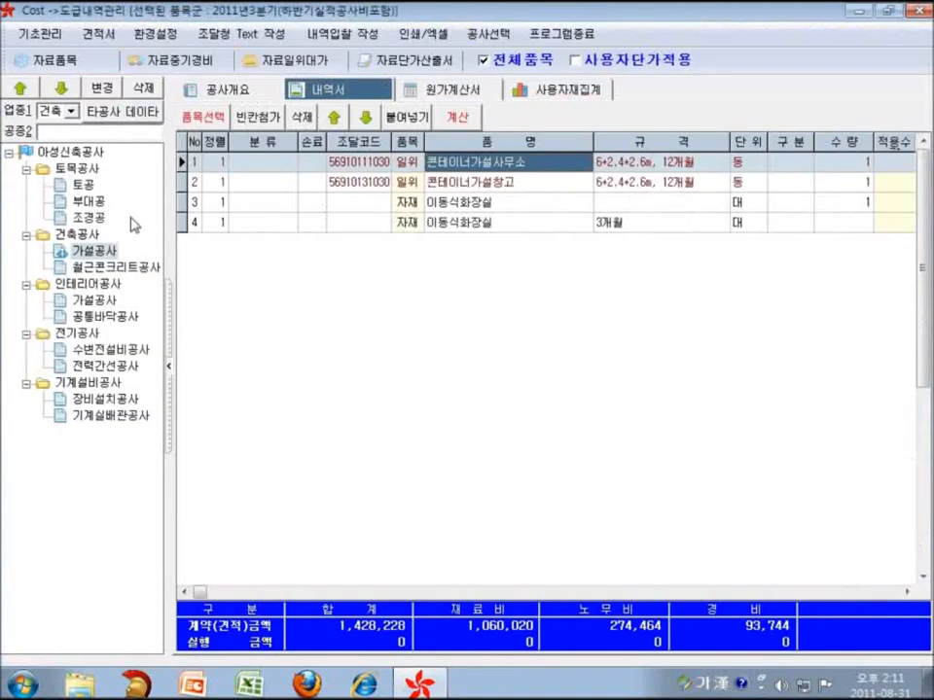
click(66, 153)
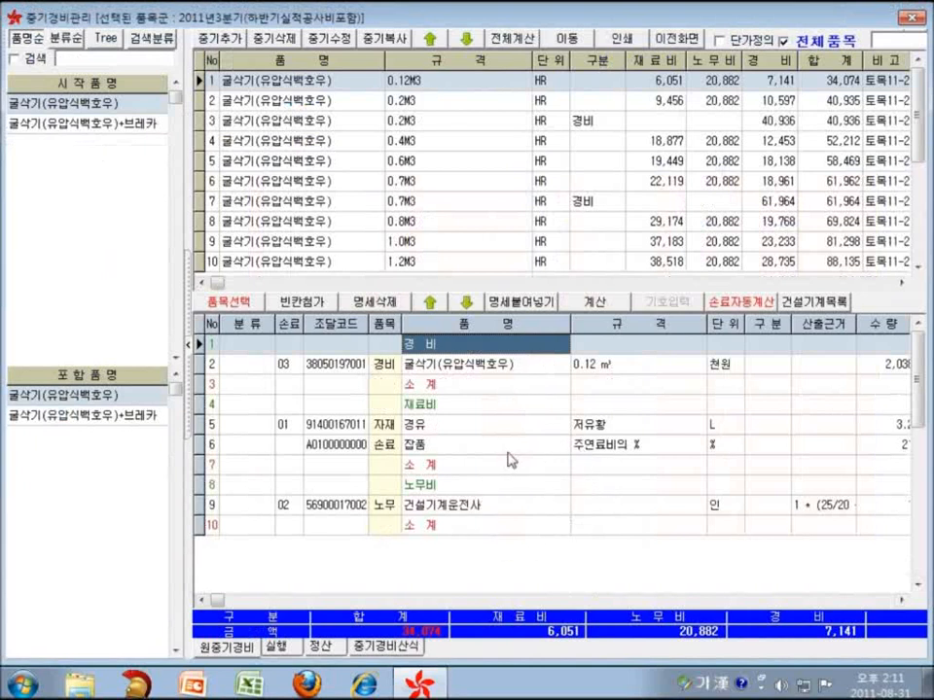
click(681, 39)
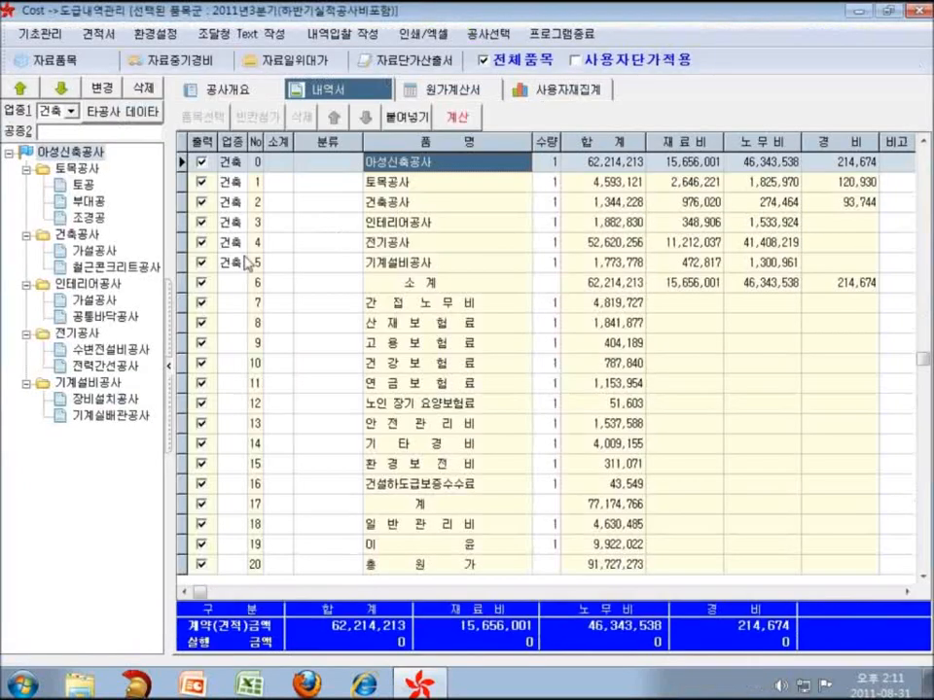
Step: Open equipment cost management from the 가설공사 statement and list all equipment with an empty item-name search
click(93, 250)
click(146, 59)
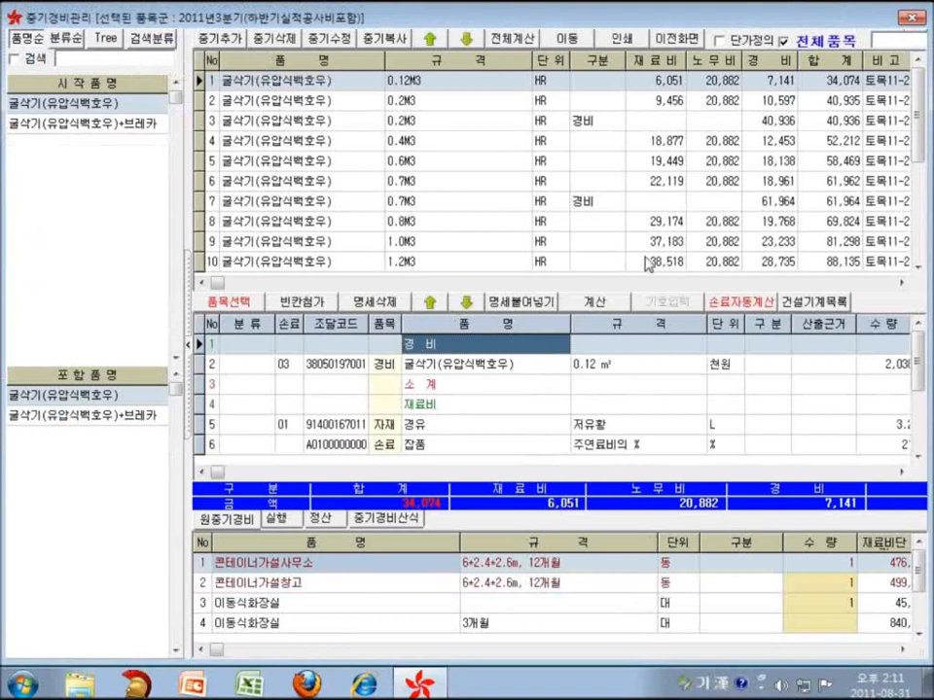
click(158, 60)
key(Return)
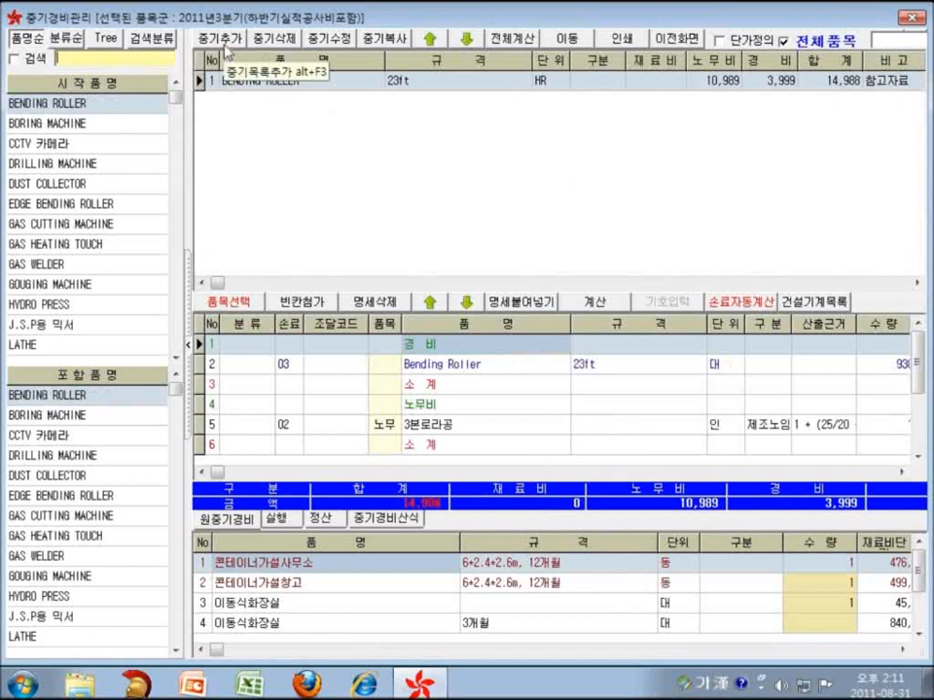
Step: Start a new equipment entry and assign it the classification 건축자재 > 중기일위대가 > 토공중기경비
click(225, 47)
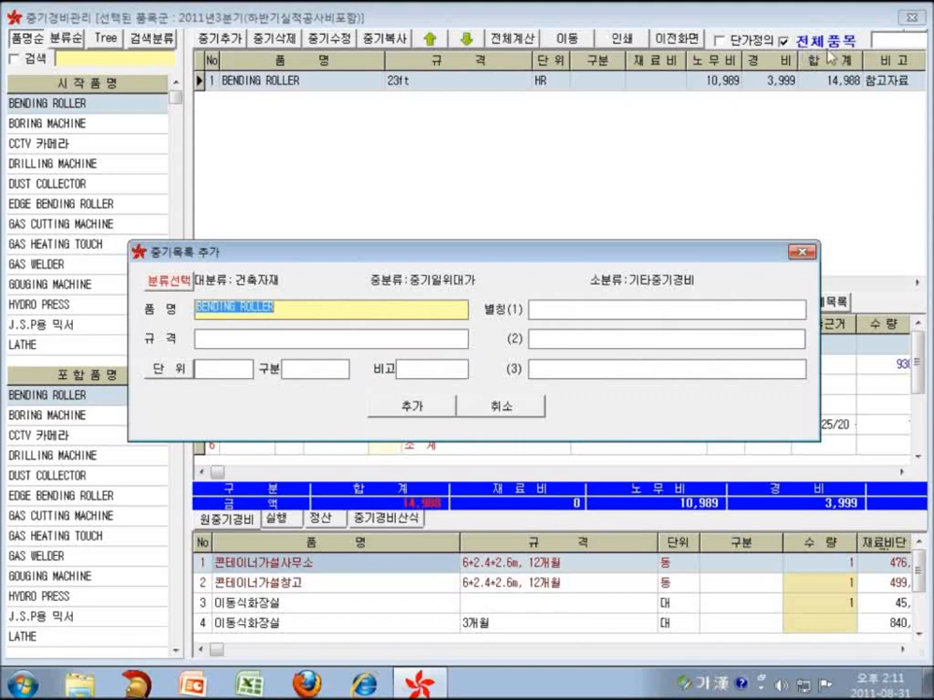
click(170, 283)
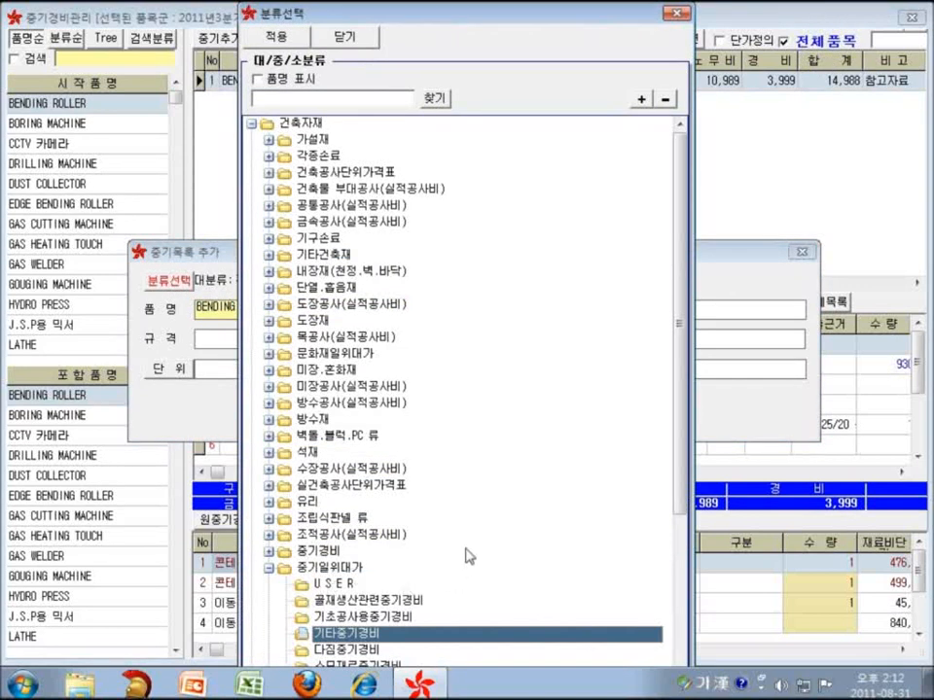
scroll(469, 556, down, 4)
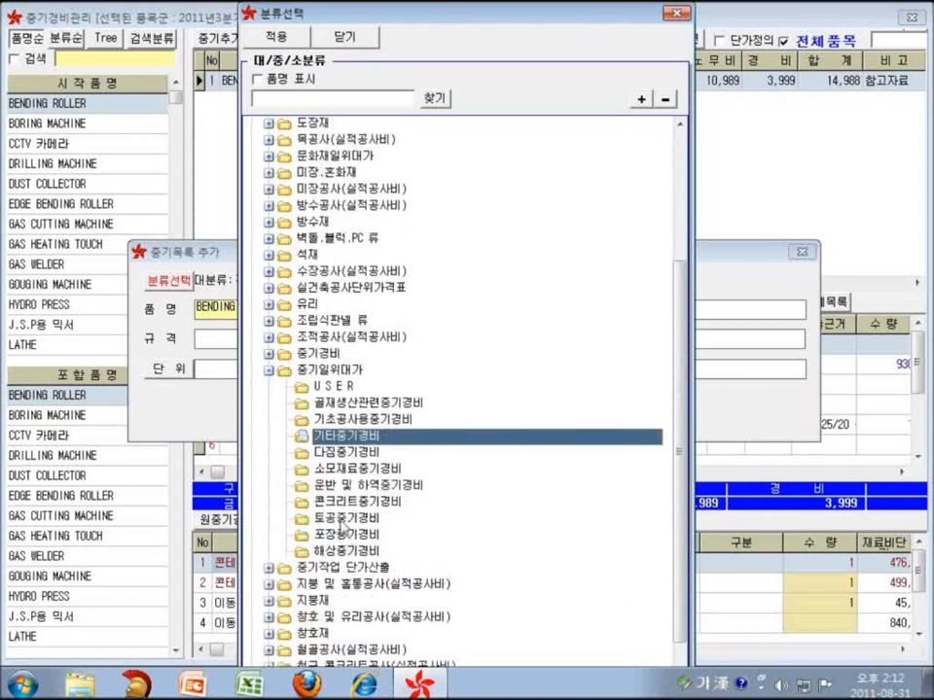
click(341, 519)
click(276, 37)
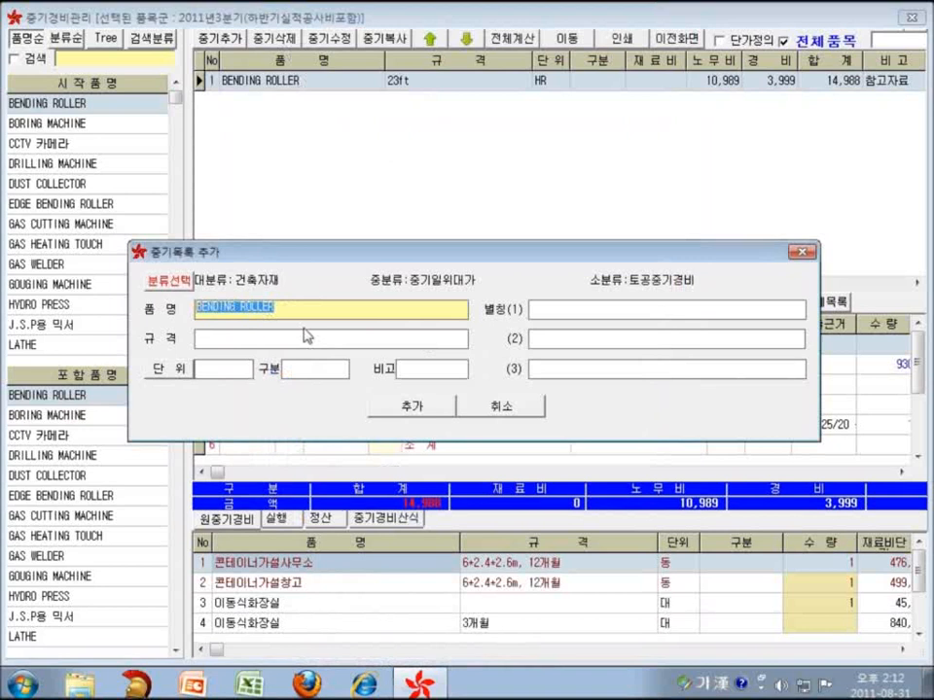
Step: Enter 굴삭기 as the new equipment's name, 0.7m3 as its specification and HR as its unit
key(BackSpace)
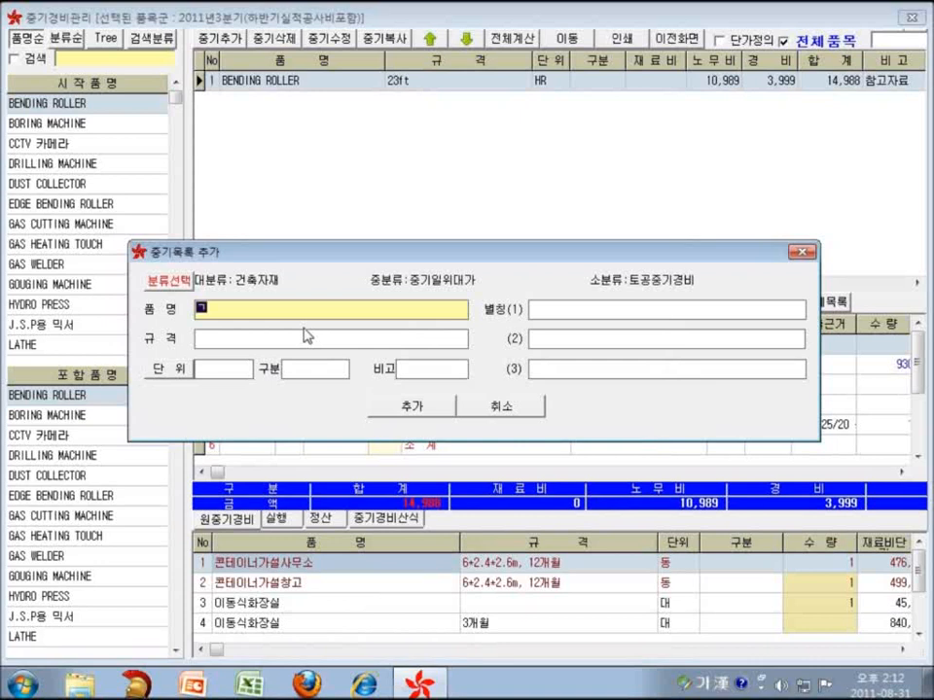
text(굴삭ㄱ)
key(Return)
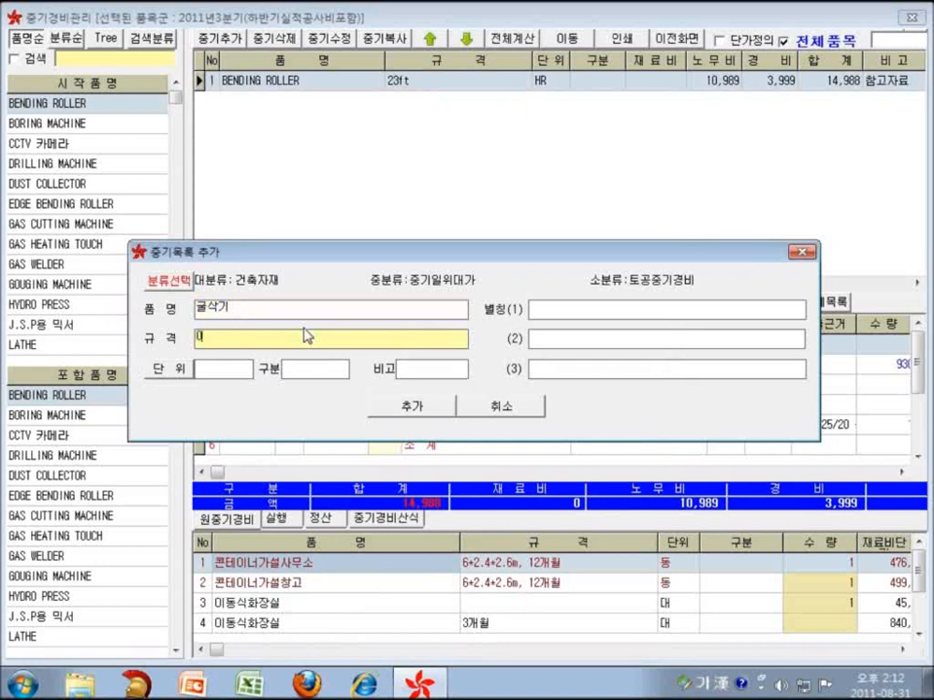
key(Return)
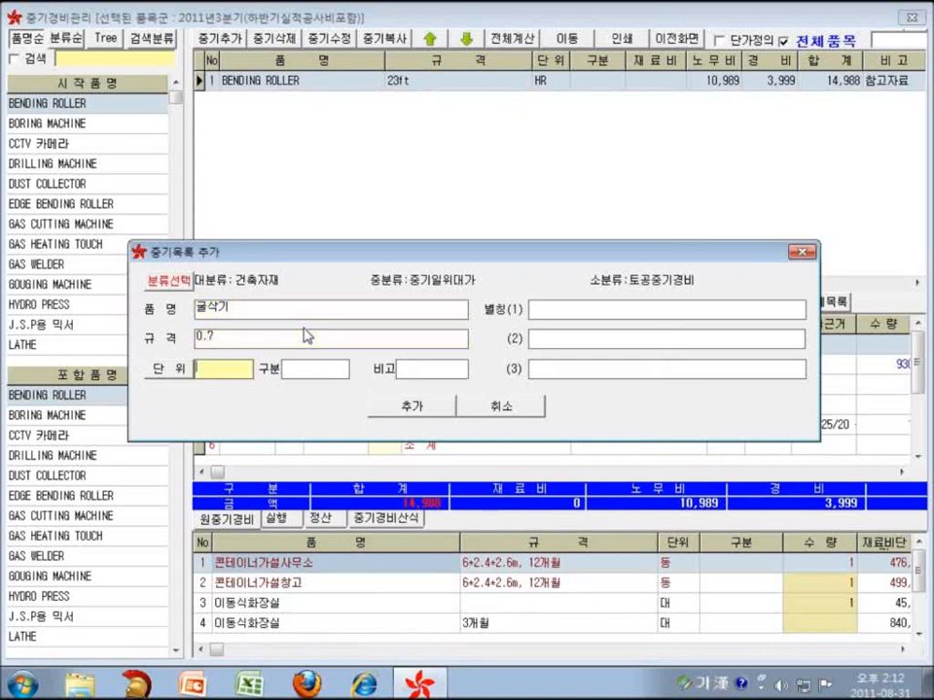
click(252, 343)
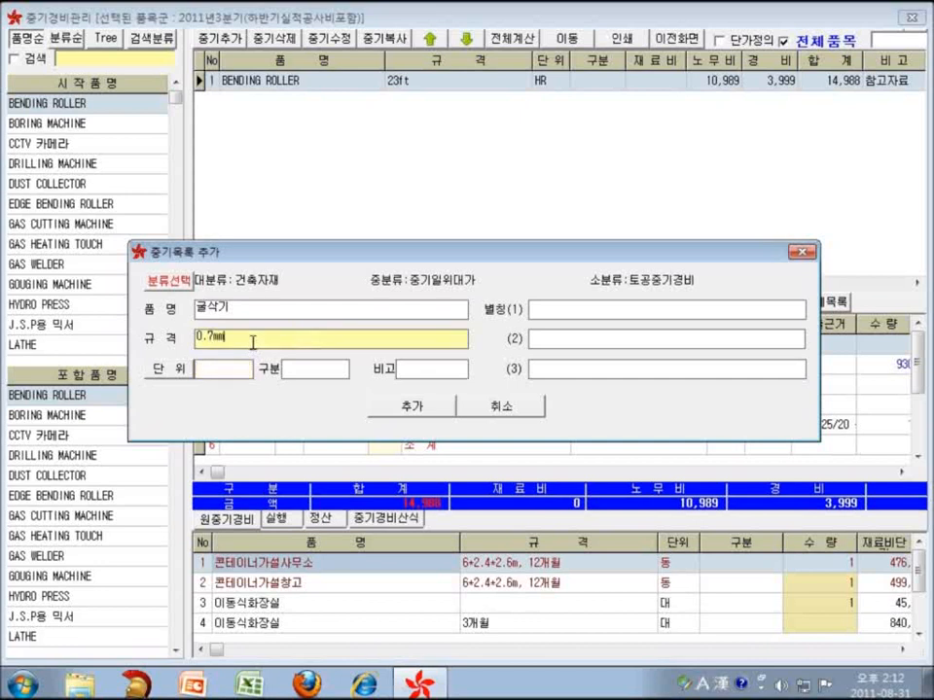
text(m3)
key(Return)
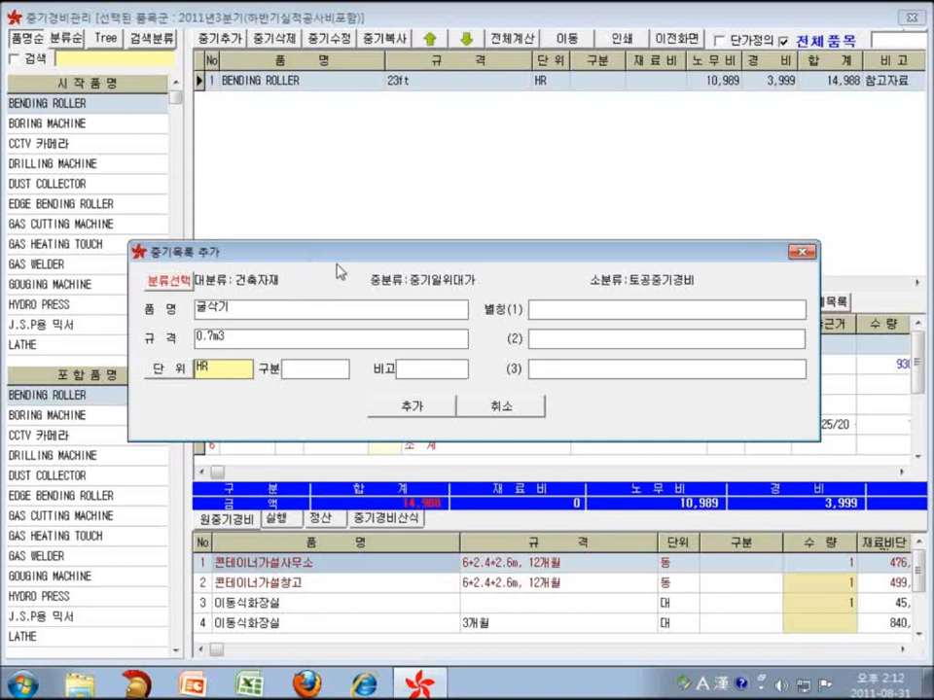
Step: Review the unit, name and alias fields, leave the aliases blank and add the 굴삭기 entry to the equipment list
double_click(199, 368)
click(241, 369)
click(255, 311)
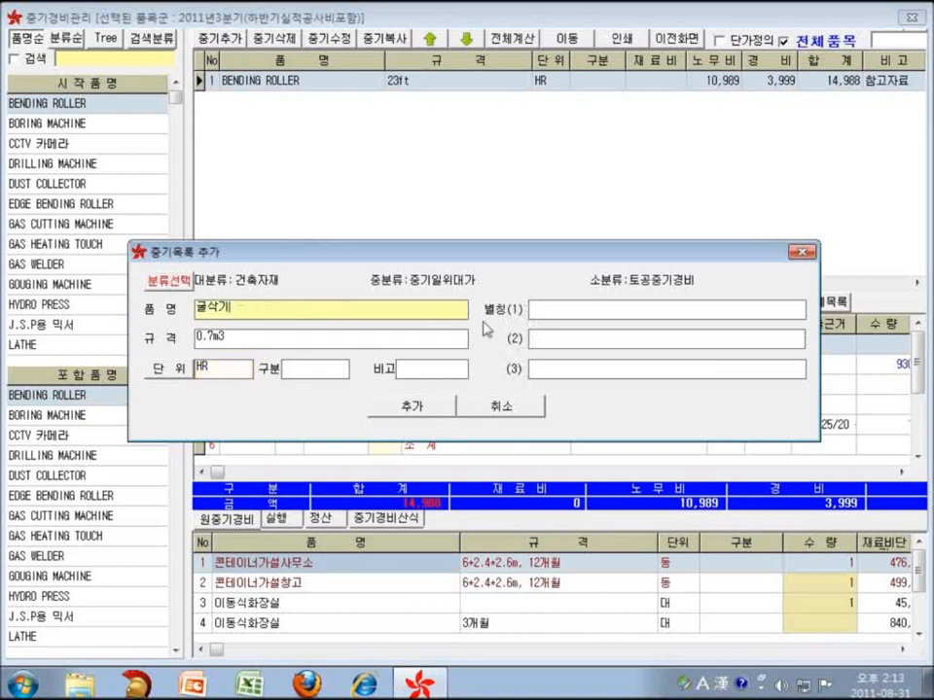
click(552, 312)
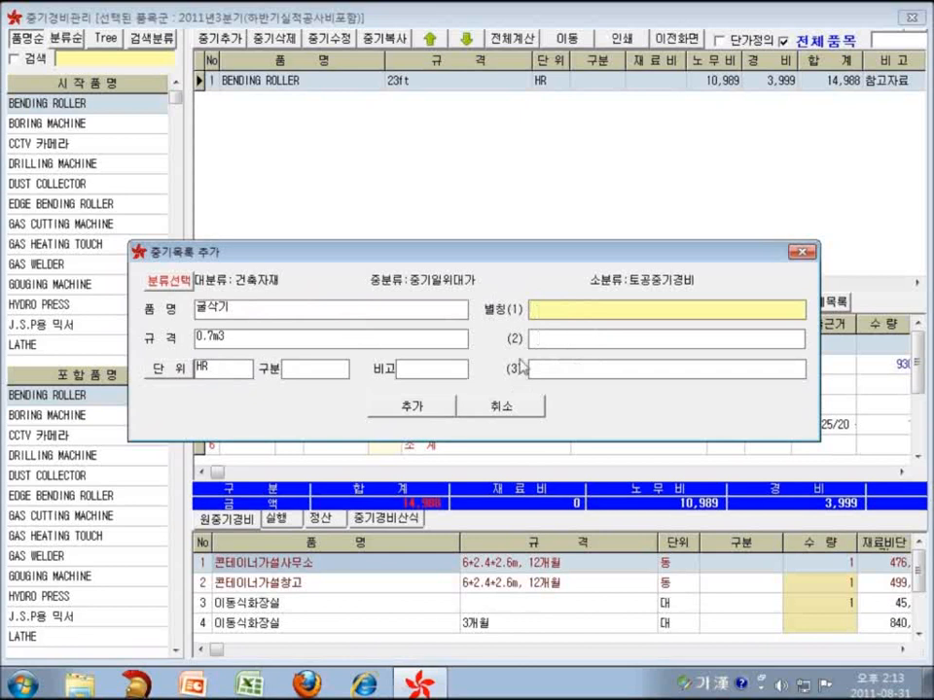
click(411, 410)
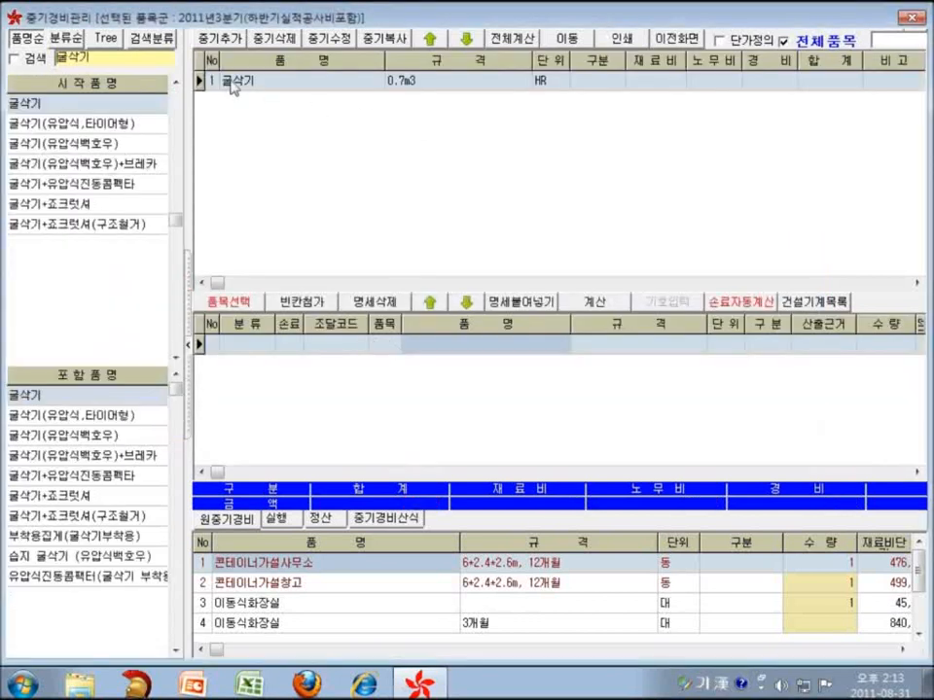
Step: View the existing 굴삭기(유압식백호우) equipment entries and return to the new 굴삭기 entry
click(66, 142)
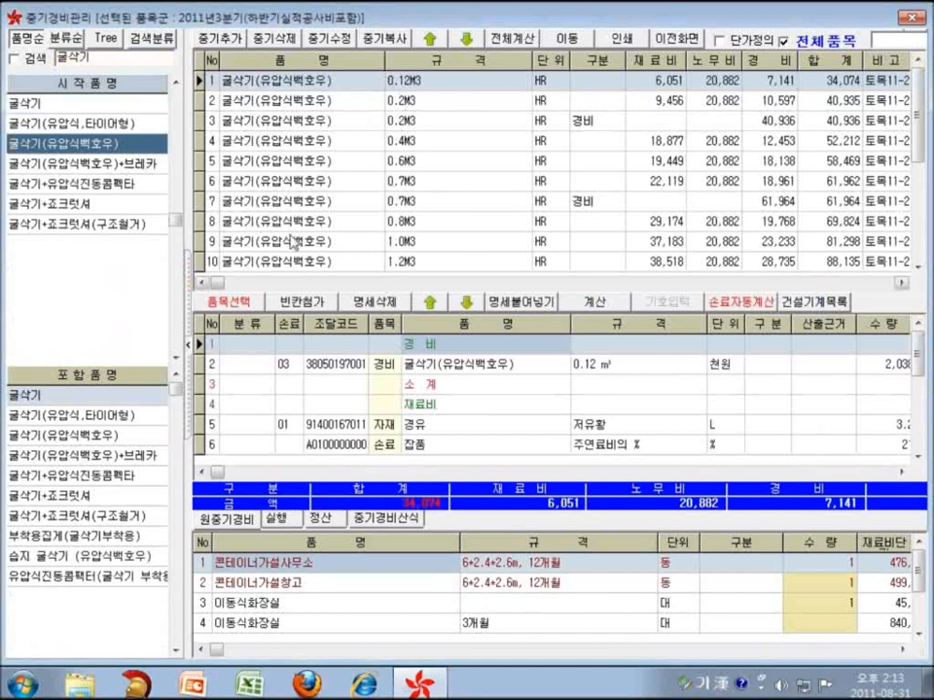
click(64, 99)
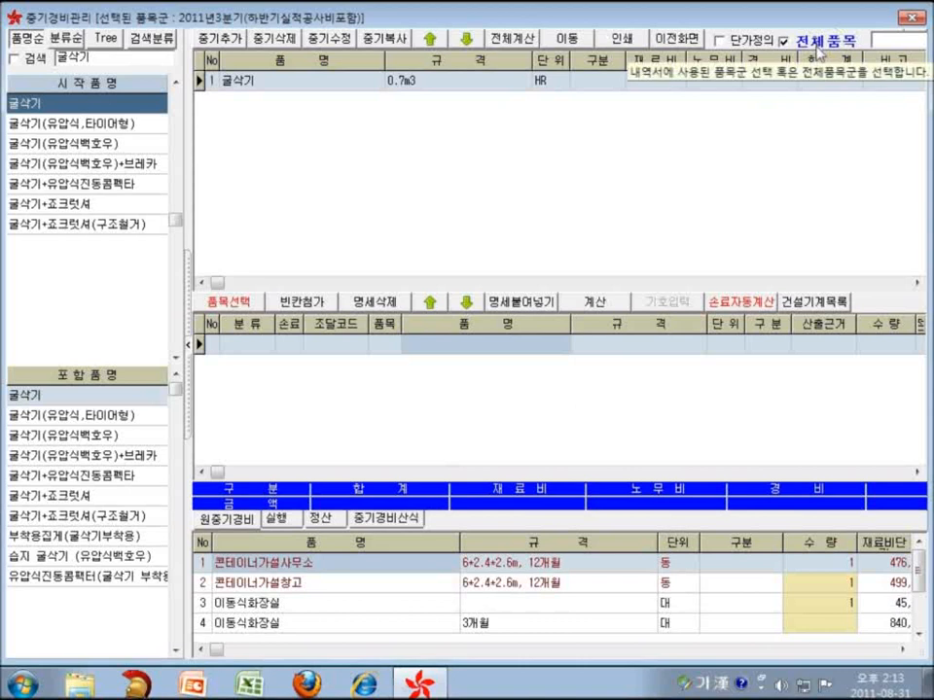
Step: Open the item lookup for the new 굴삭기 entry's details and reposition its window over the equipment list
click(235, 304)
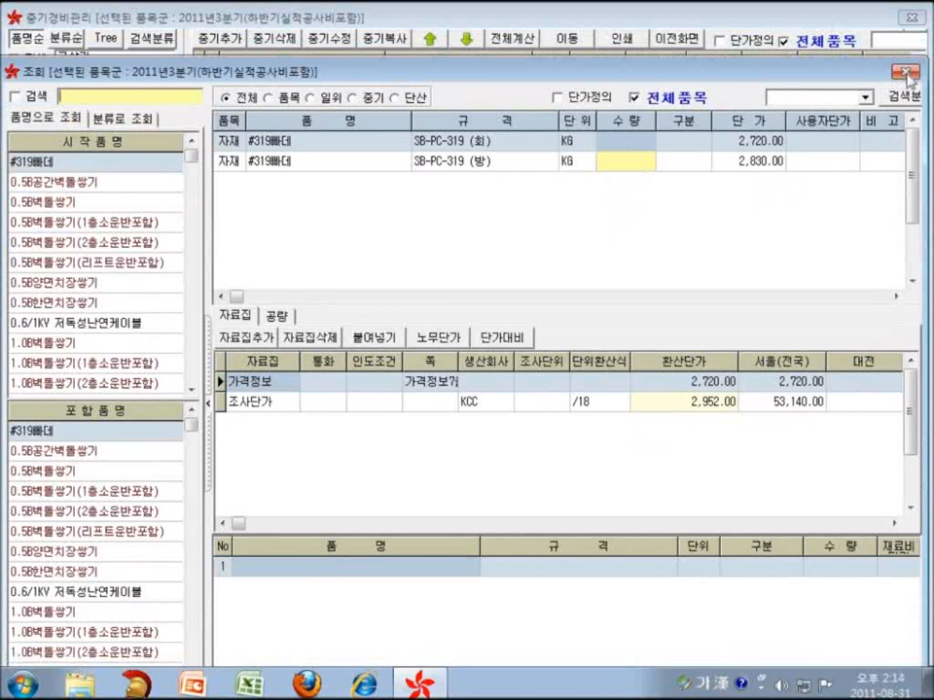
click(905, 73)
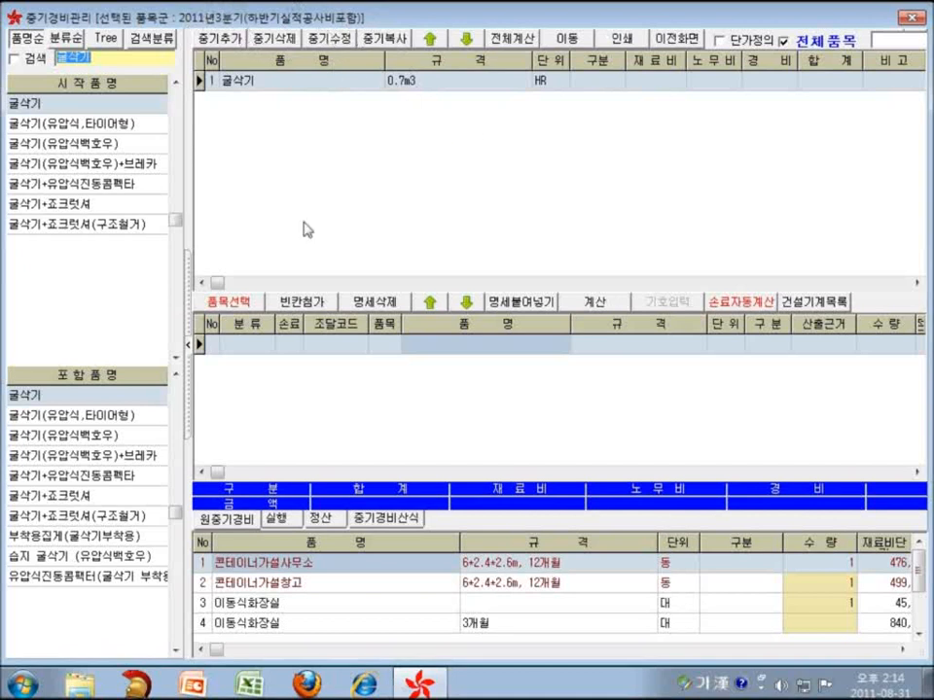
click(231, 301)
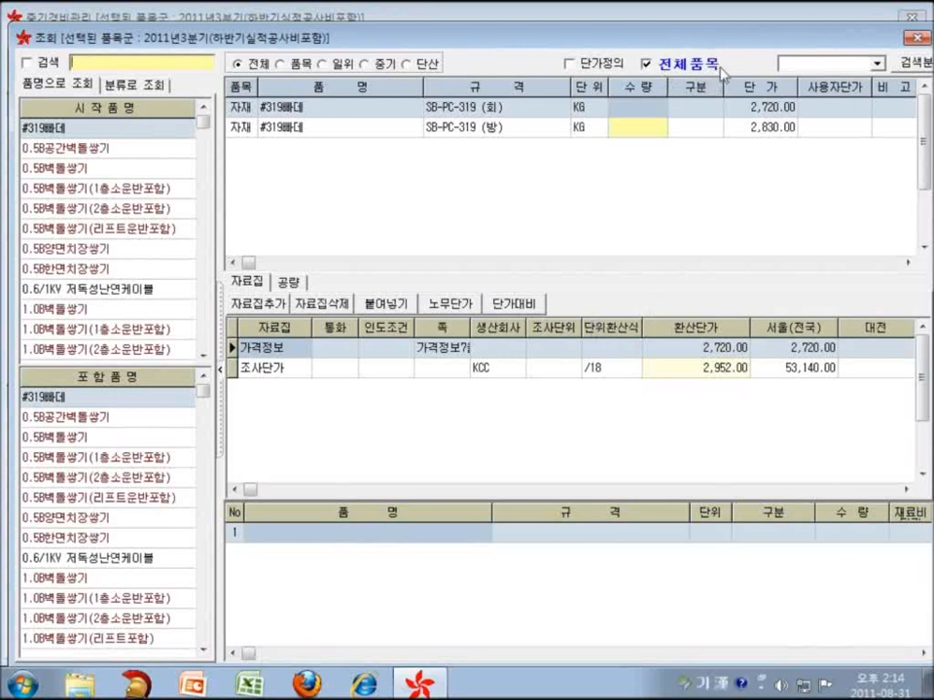
drag(591, 41, 591, 117)
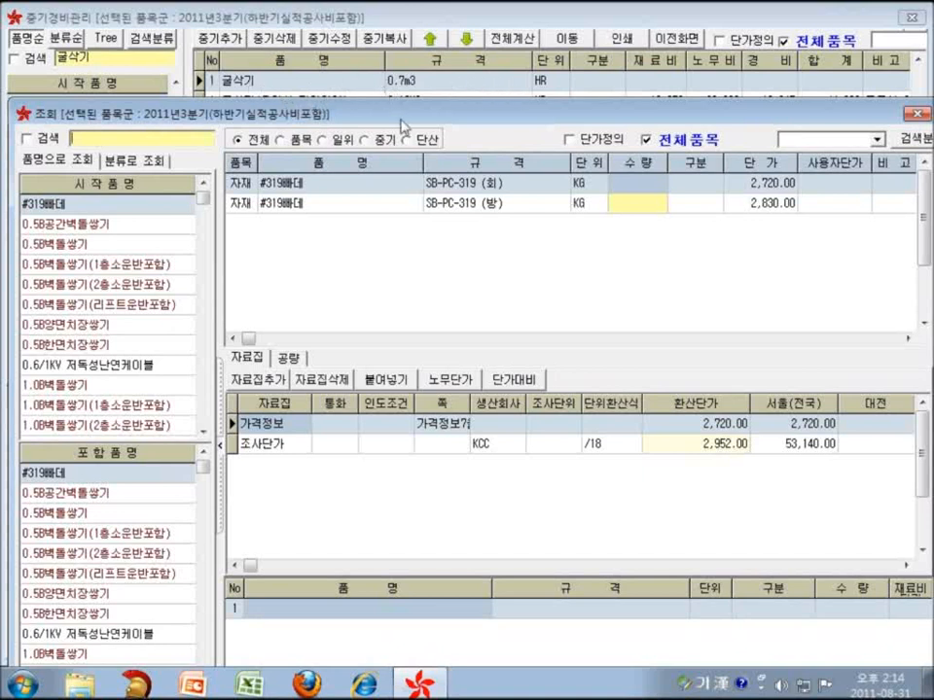
drag(408, 123, 407, 53)
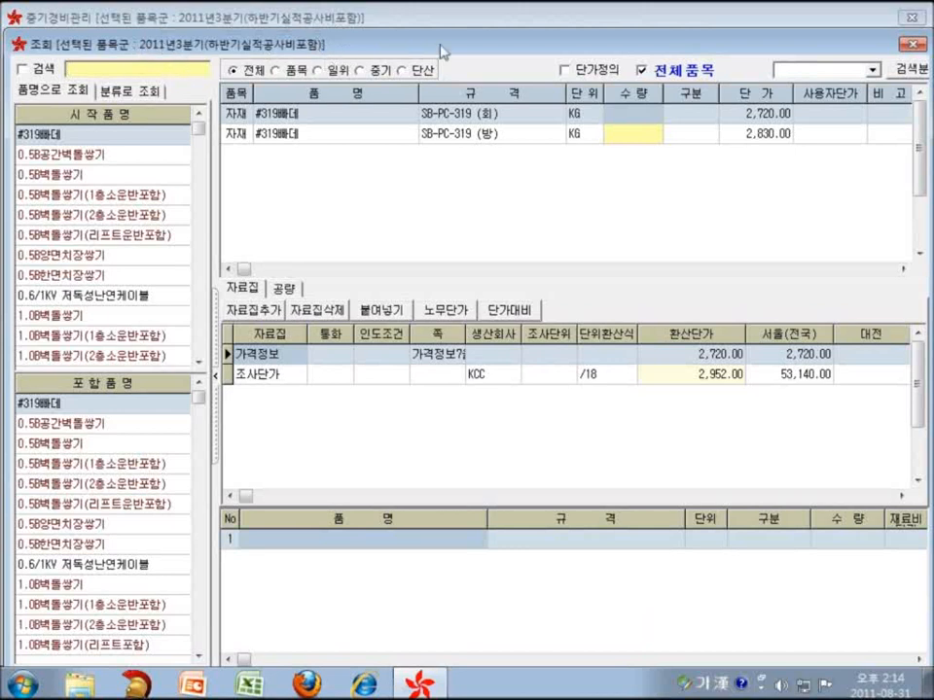
drag(328, 58, 343, 188)
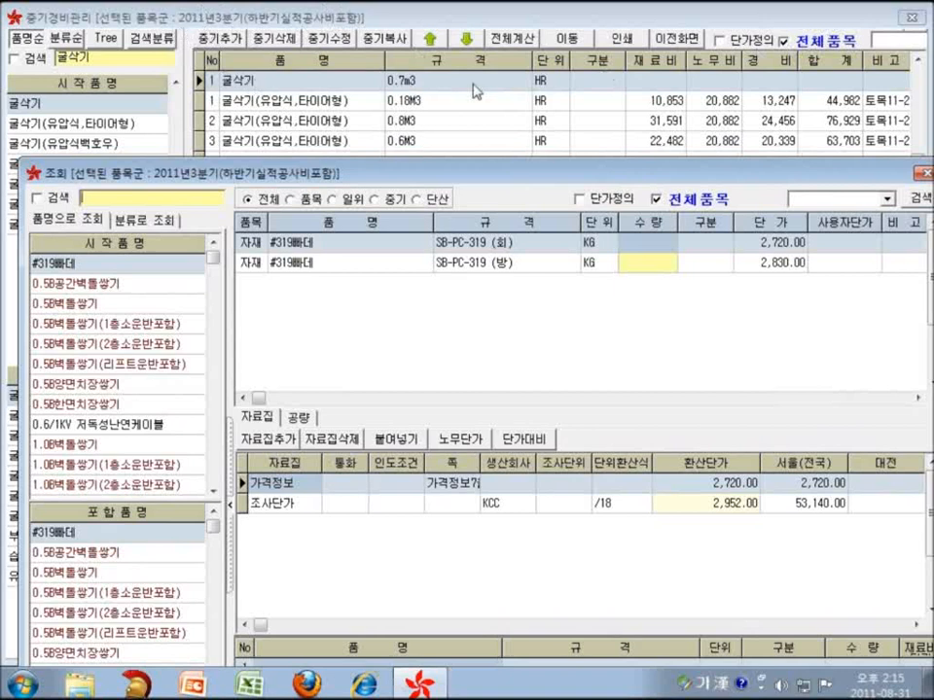
drag(480, 176, 463, 37)
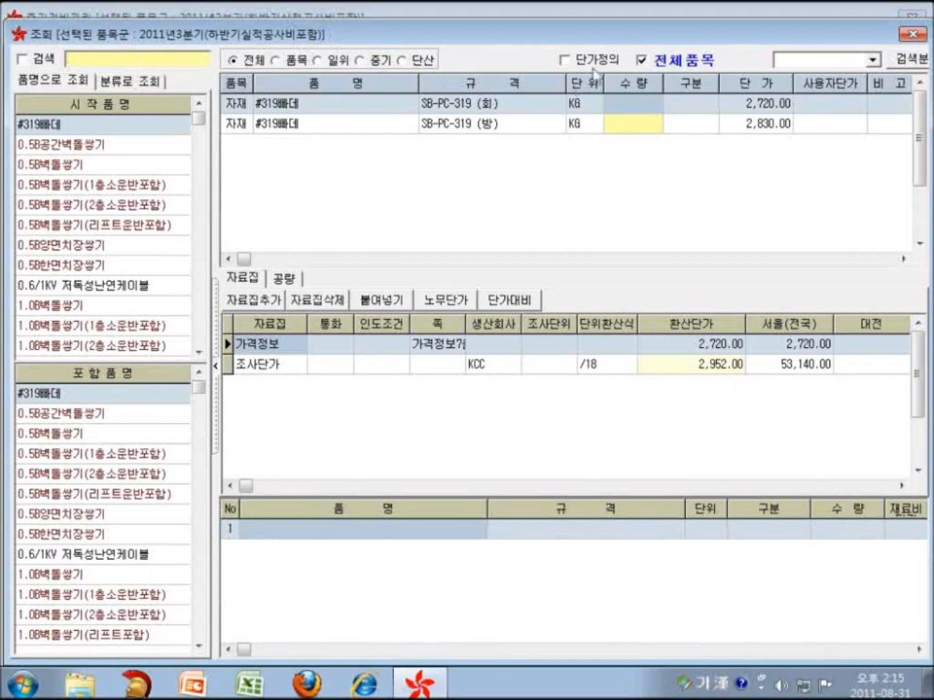
Step: Check the used-items scope in the item lookup, restore all items and search for 굴삭기
click(641, 59)
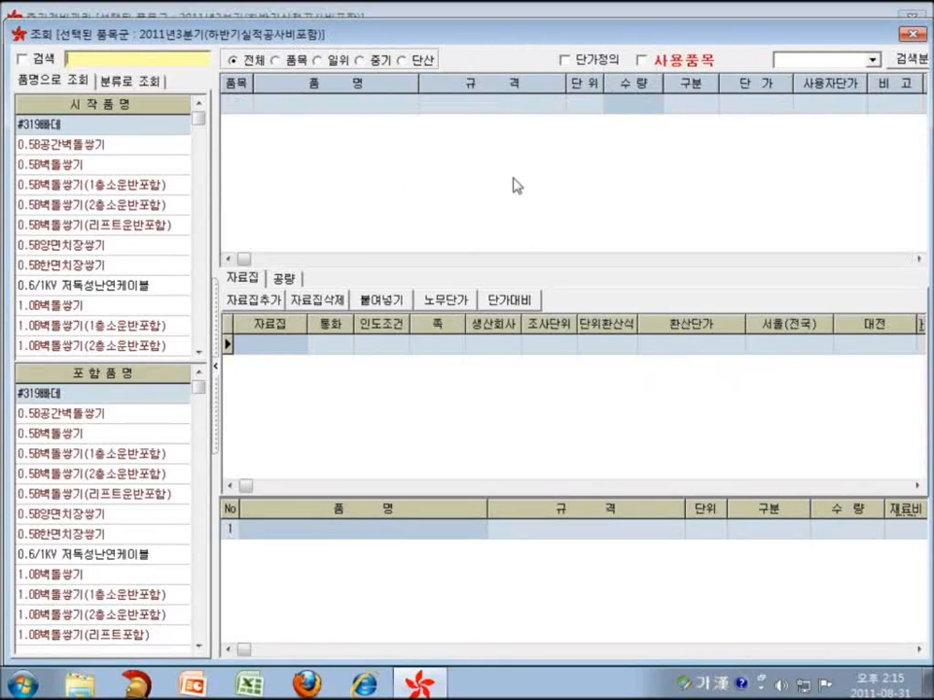
click(644, 62)
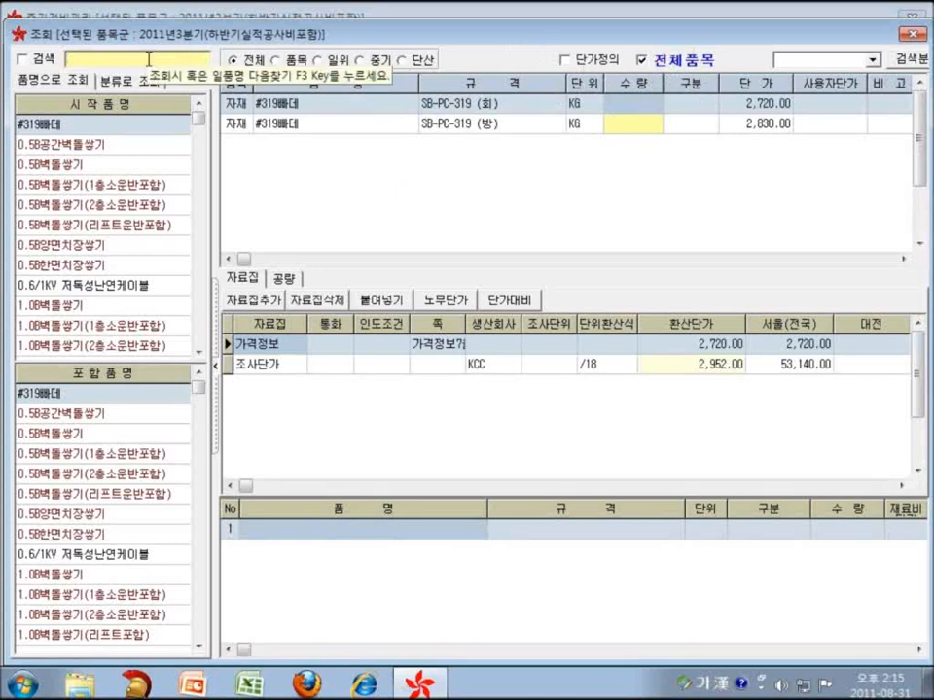
text(ㄱ)
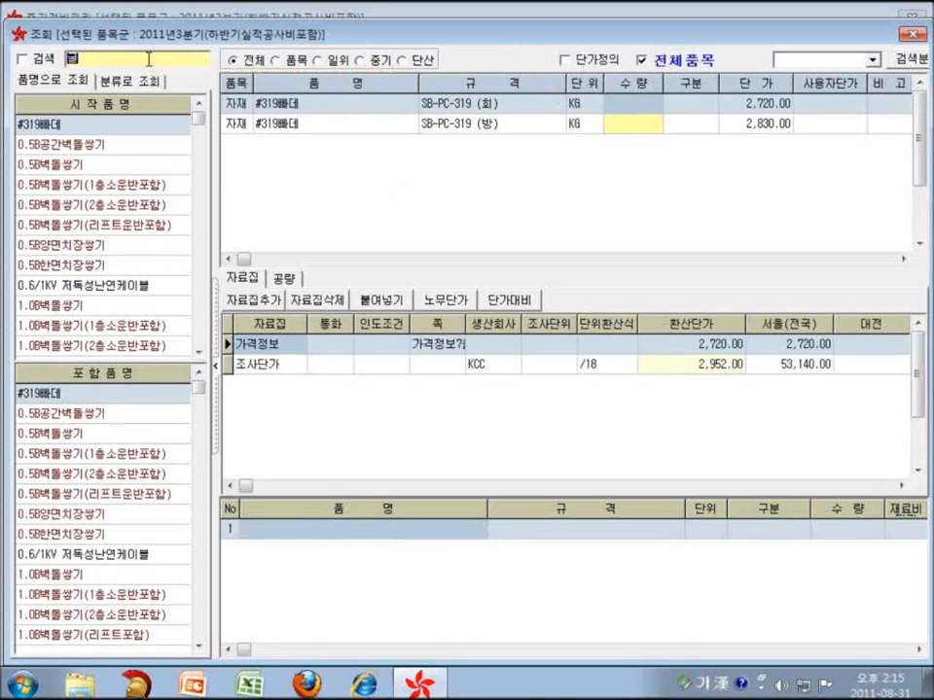
text(굴삭ㄱ)
key(Return)
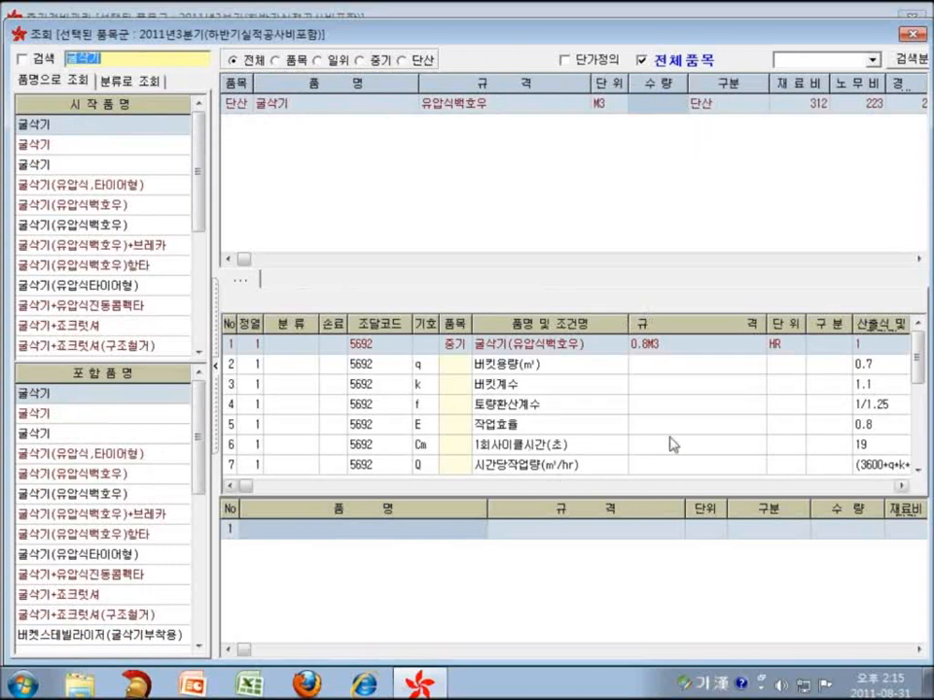
Step: Compare the identically named 굴삭기 items in the lookup by item type and specification
drag(475, 34, 473, 119)
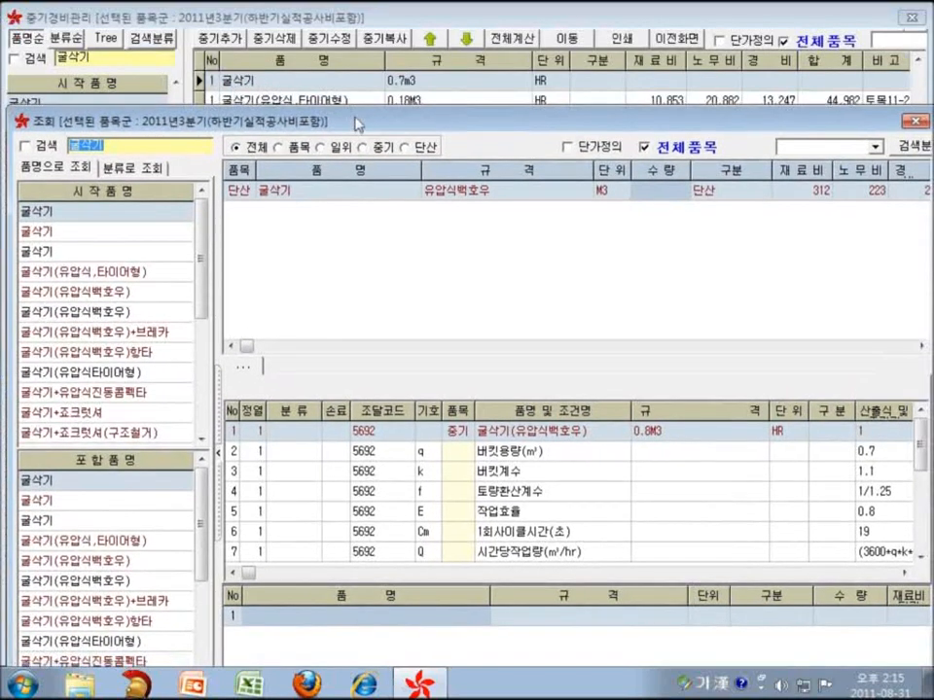
drag(351, 125, 351, 37)
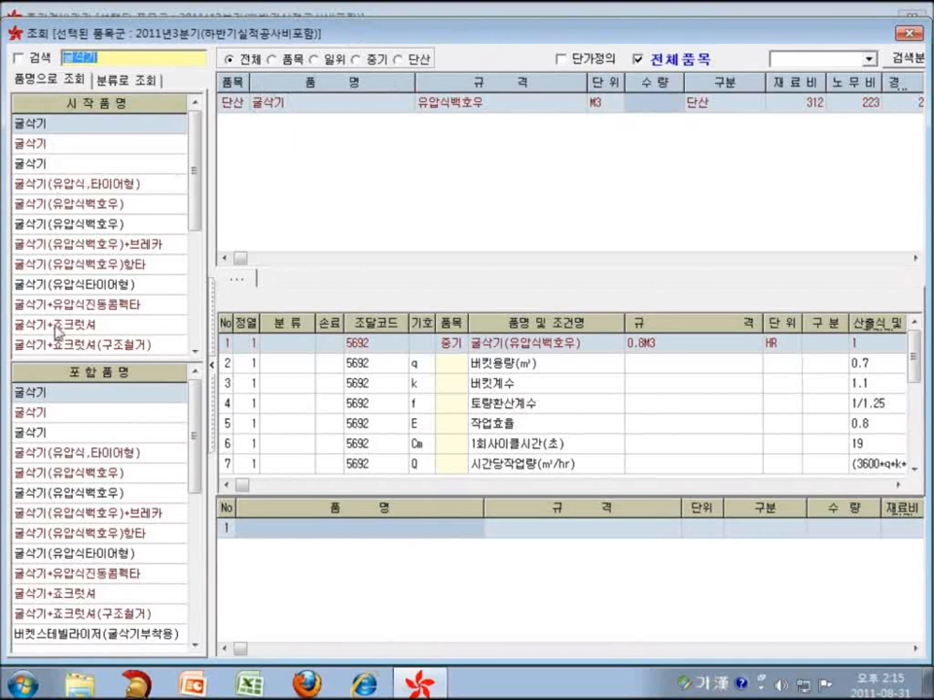
click(91, 146)
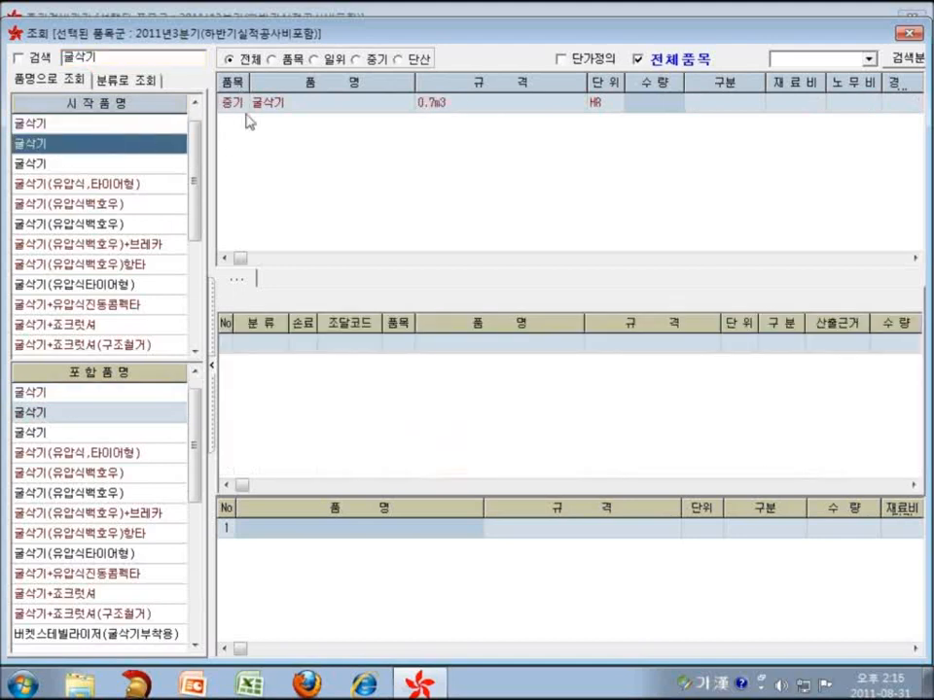
key(Up)
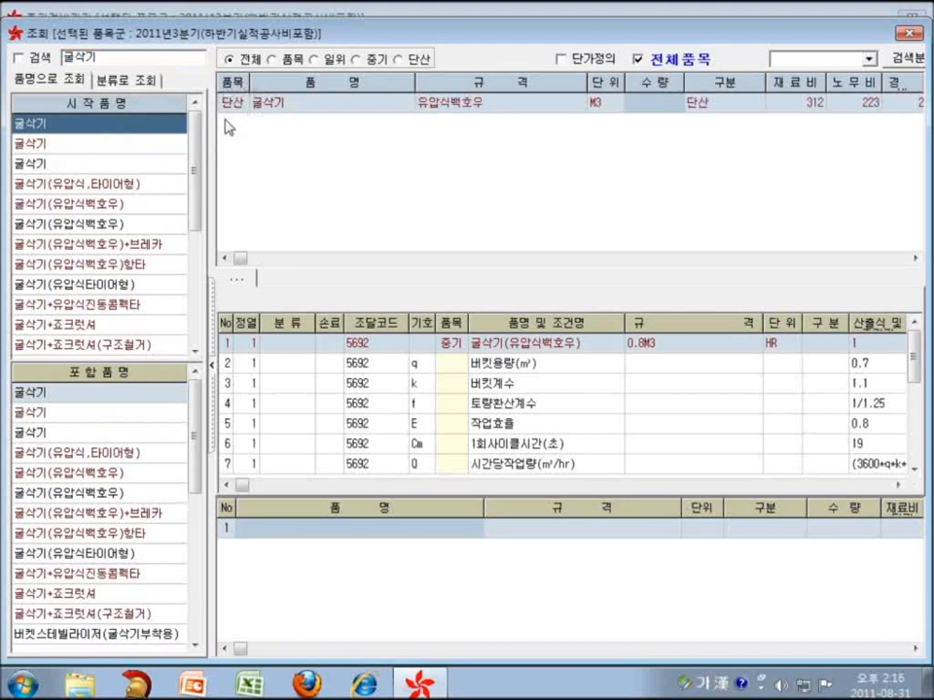
click(86, 170)
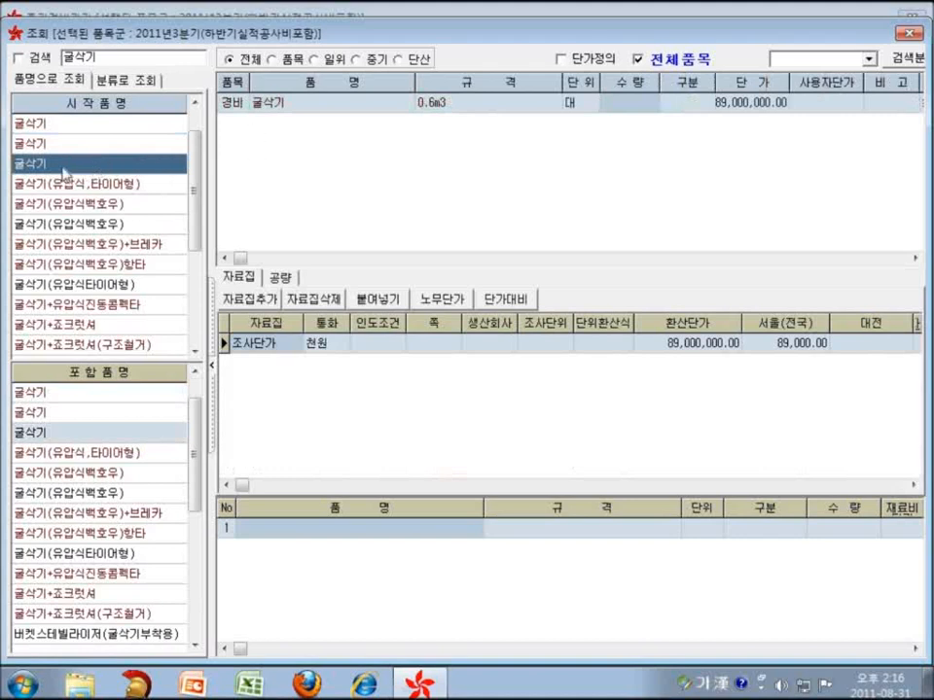
Step: Add the 굴삭기 0.6m3 expense (경비) item to the details of the 굴삭기 0.7m3 equipment entry
drag(305, 38, 299, 122)
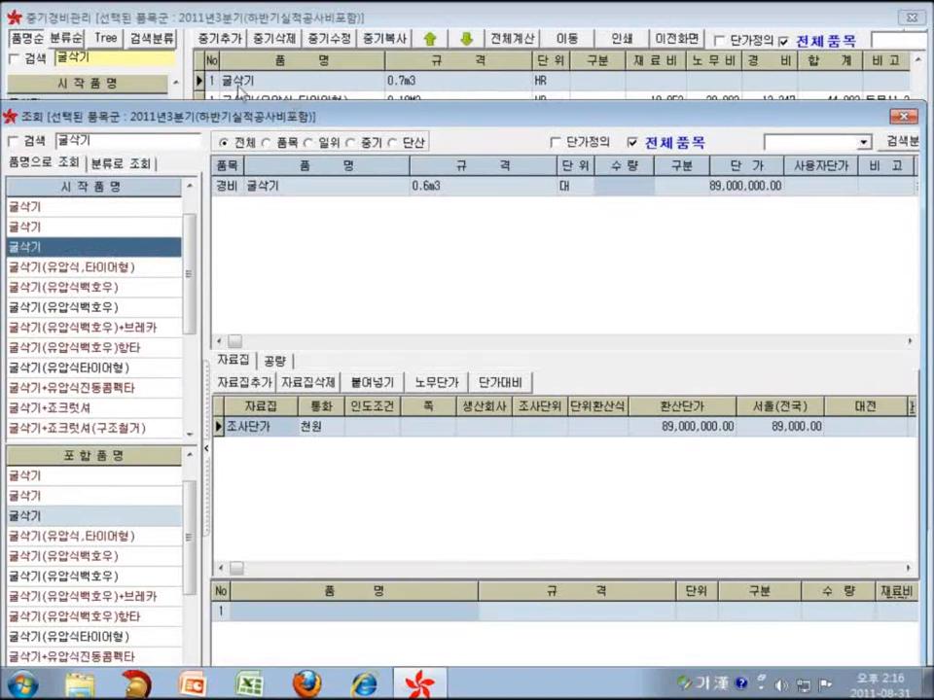
drag(324, 117, 322, 32)
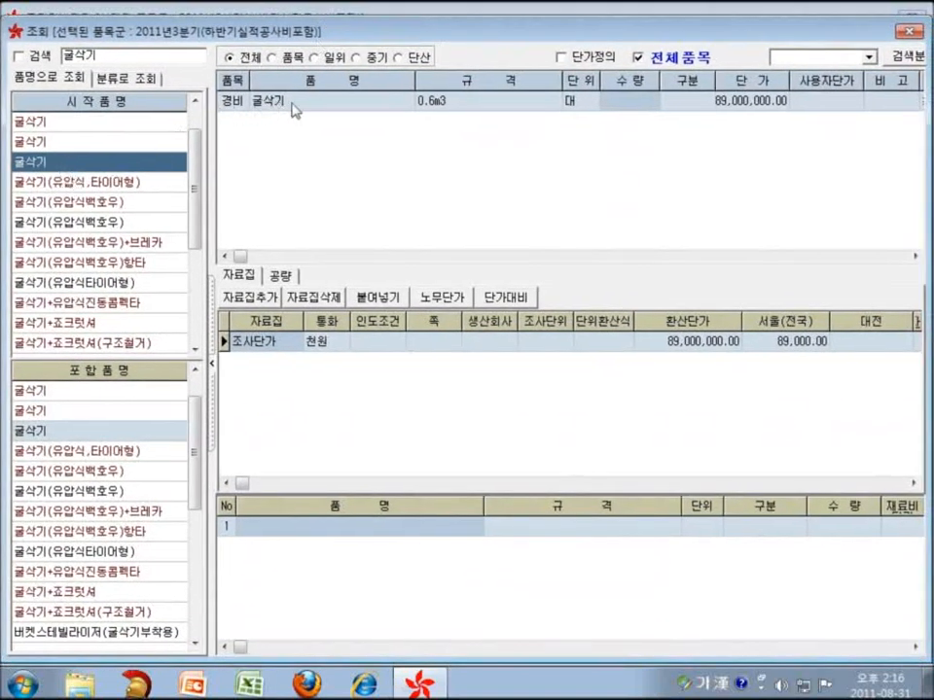
click(630, 103)
key(Escape)
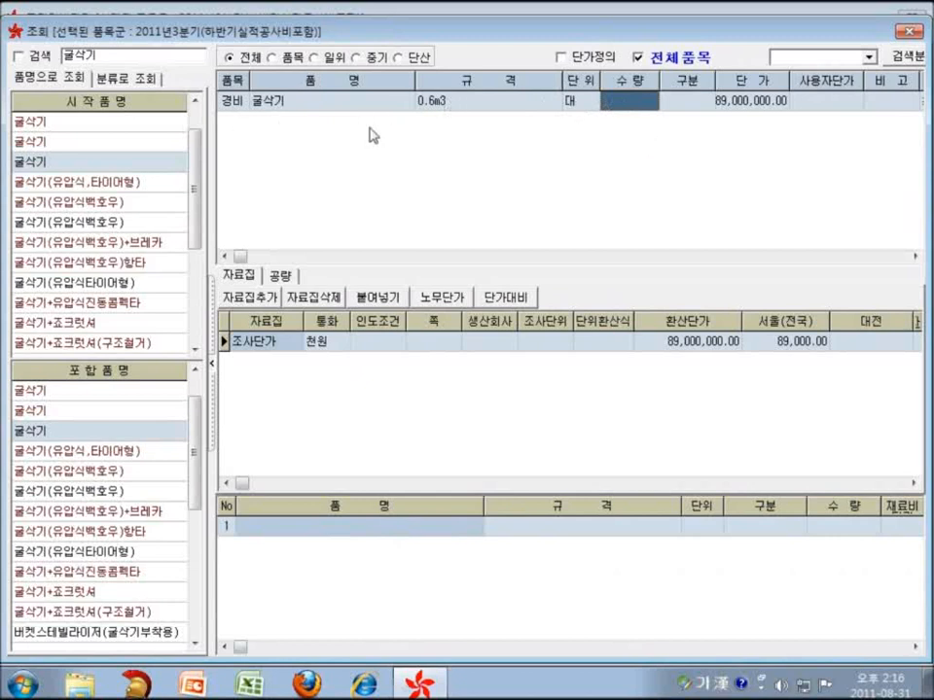
double_click(524, 99)
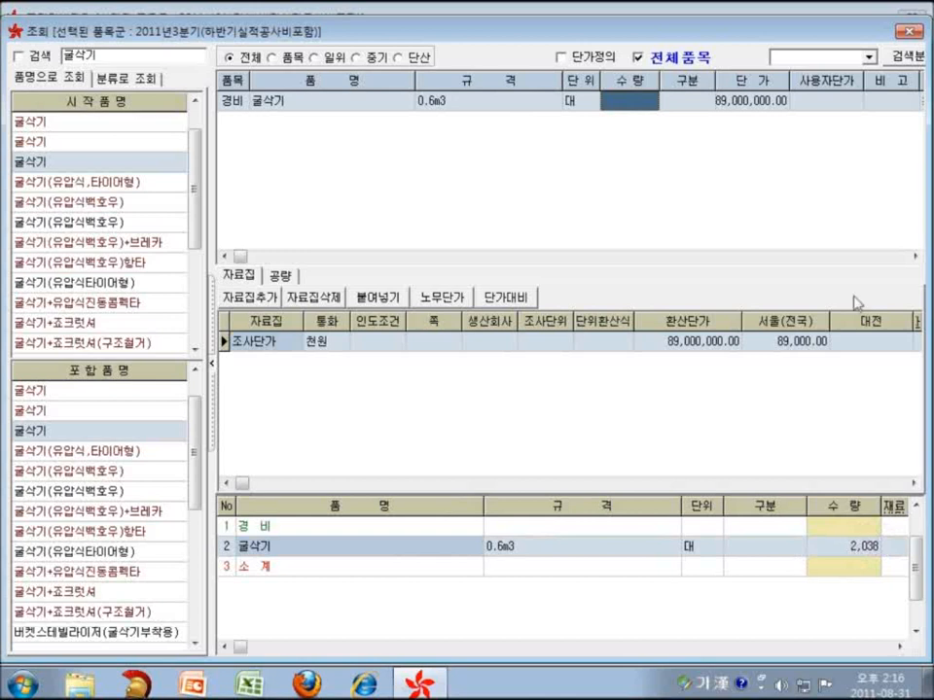
Step: Examine the construction-machine cost coefficients of the 굴삭기 0.6m3 item in the item data and return to the statement screen without changes
click(908, 33)
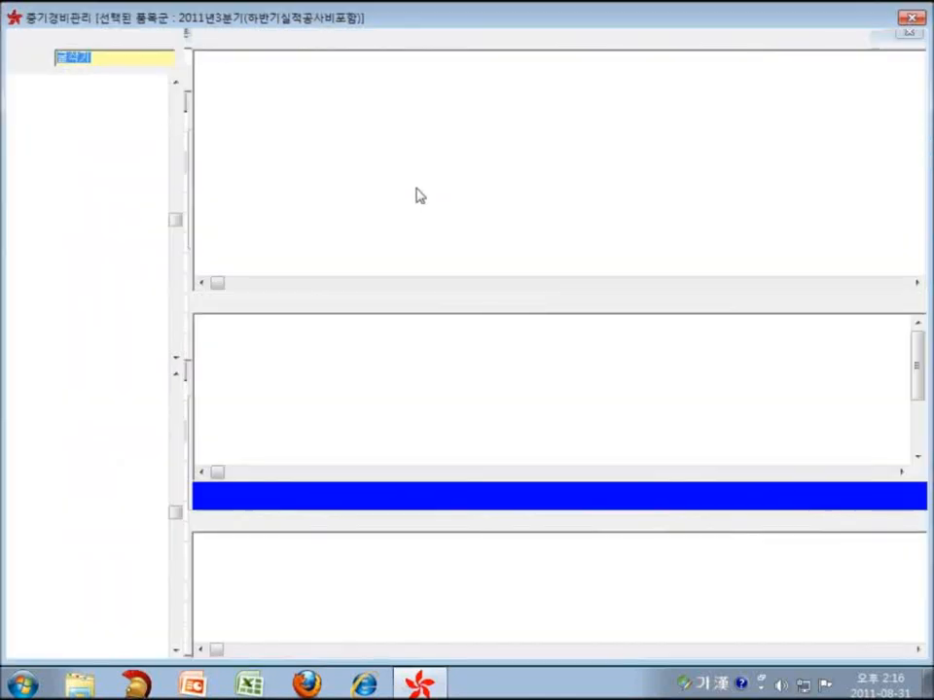
click(673, 42)
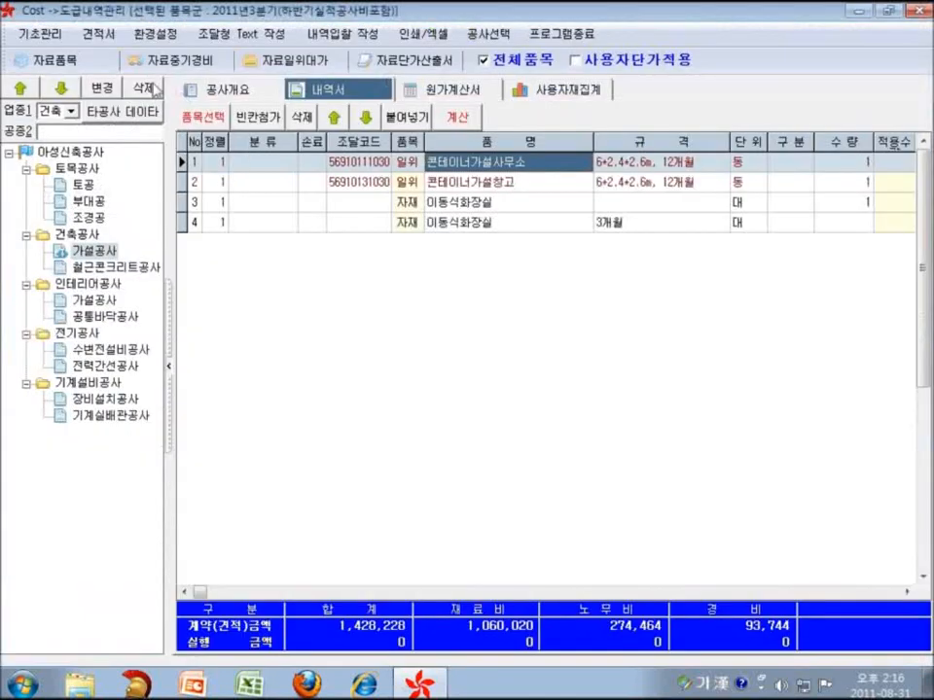
click(68, 66)
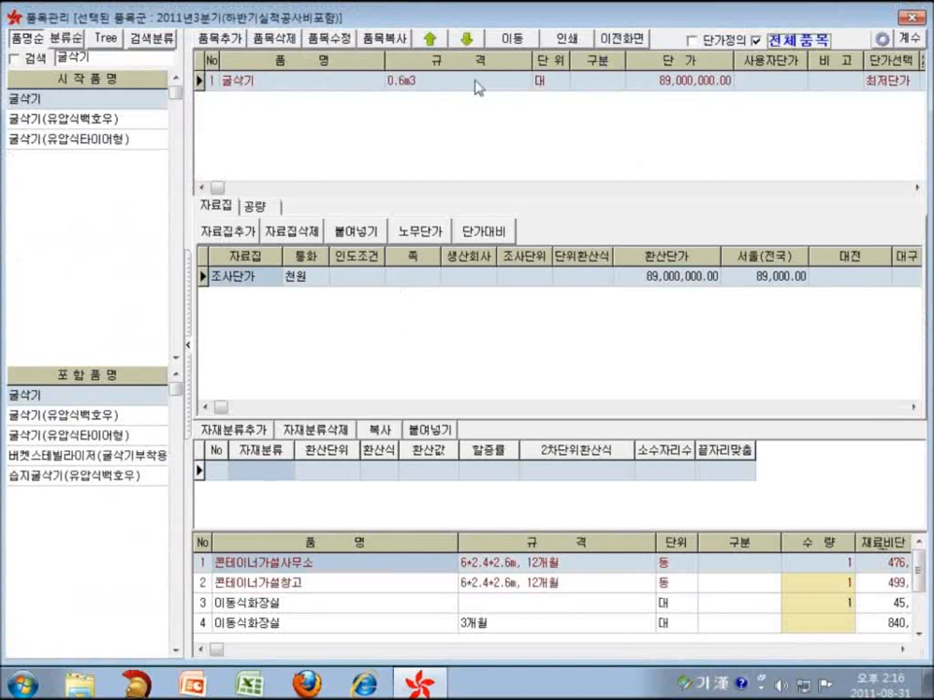
click(324, 40)
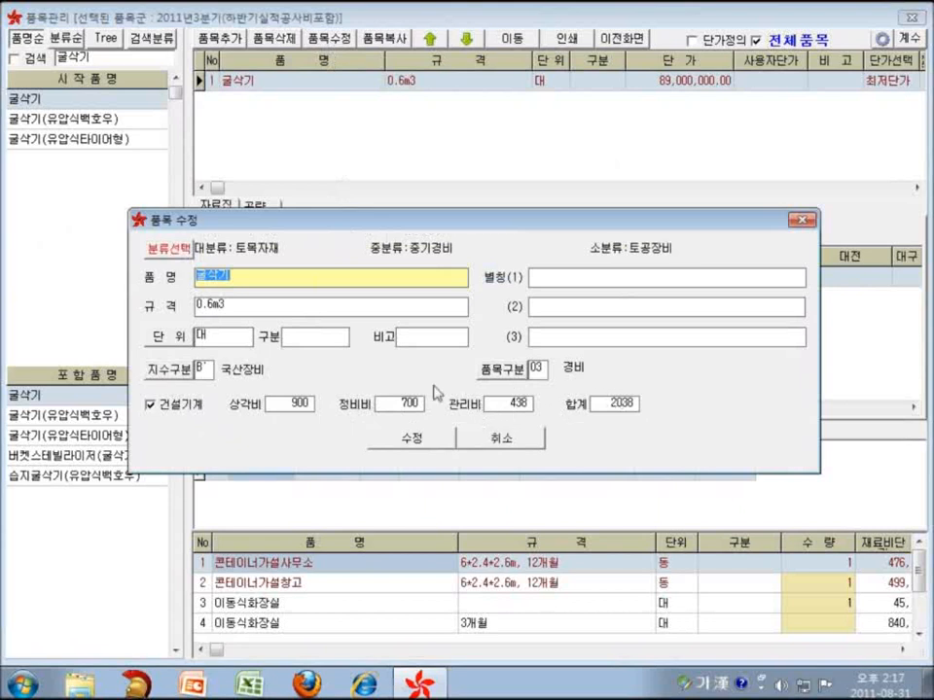
click(526, 445)
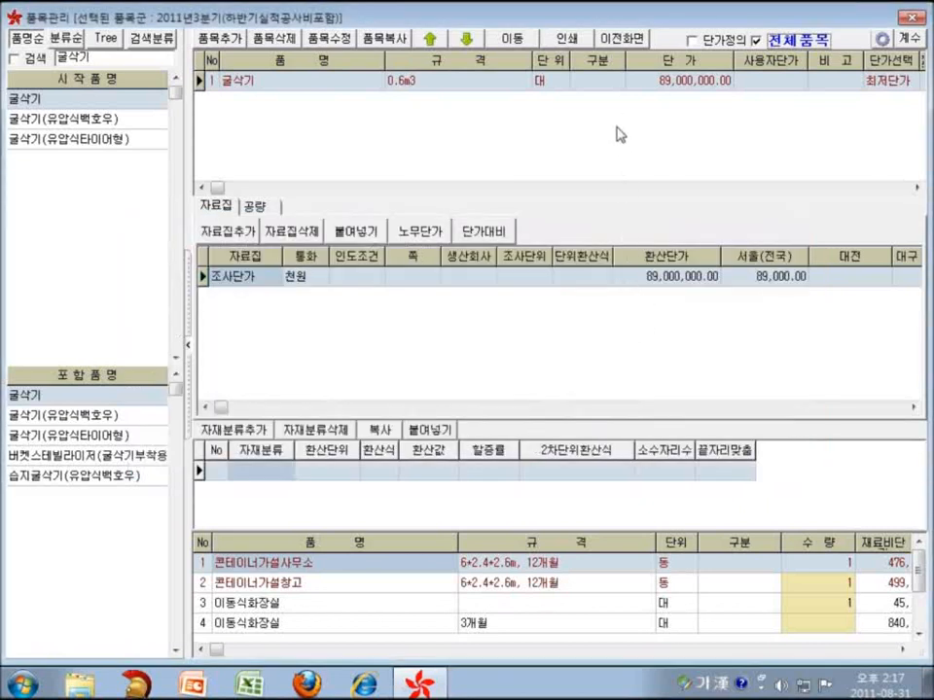
click(637, 47)
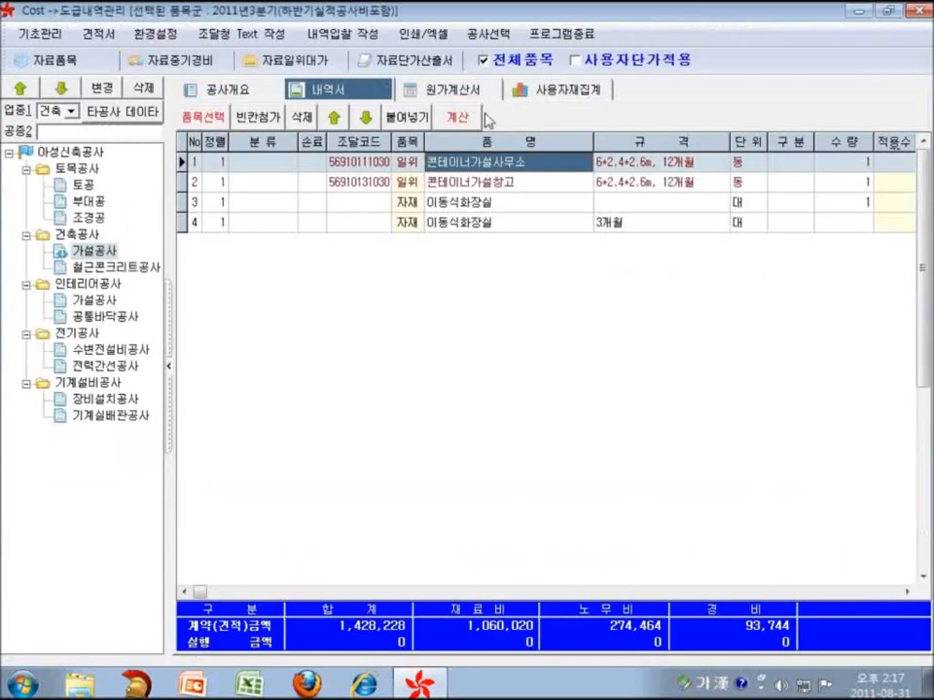
Step: Return to the equipment cost data, check the added 굴삭기 detail row and reopen the item lookup for the 0.7m3 entry
click(180, 62)
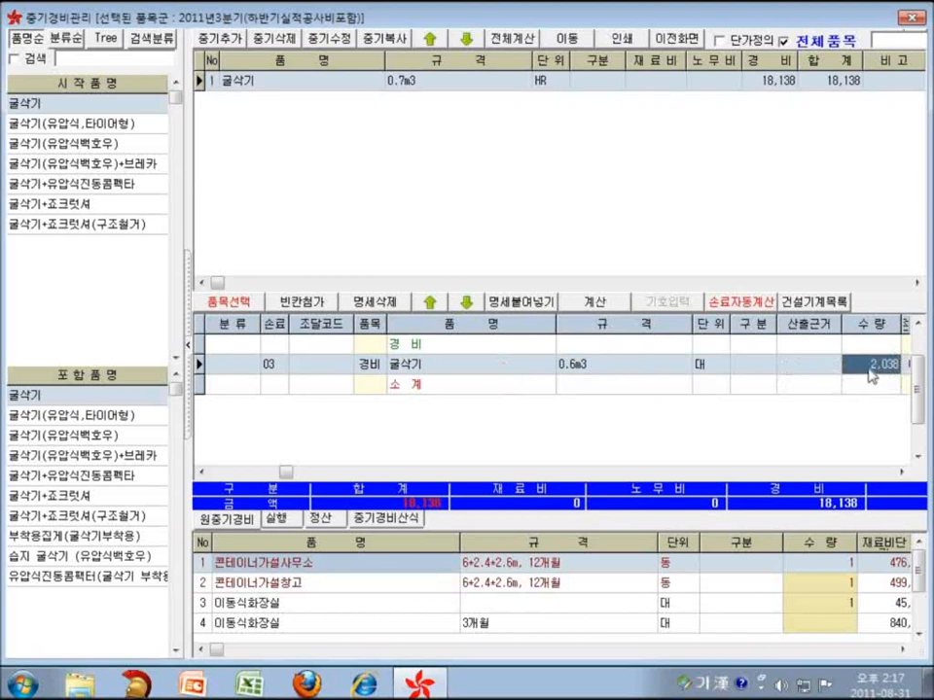
click(711, 365)
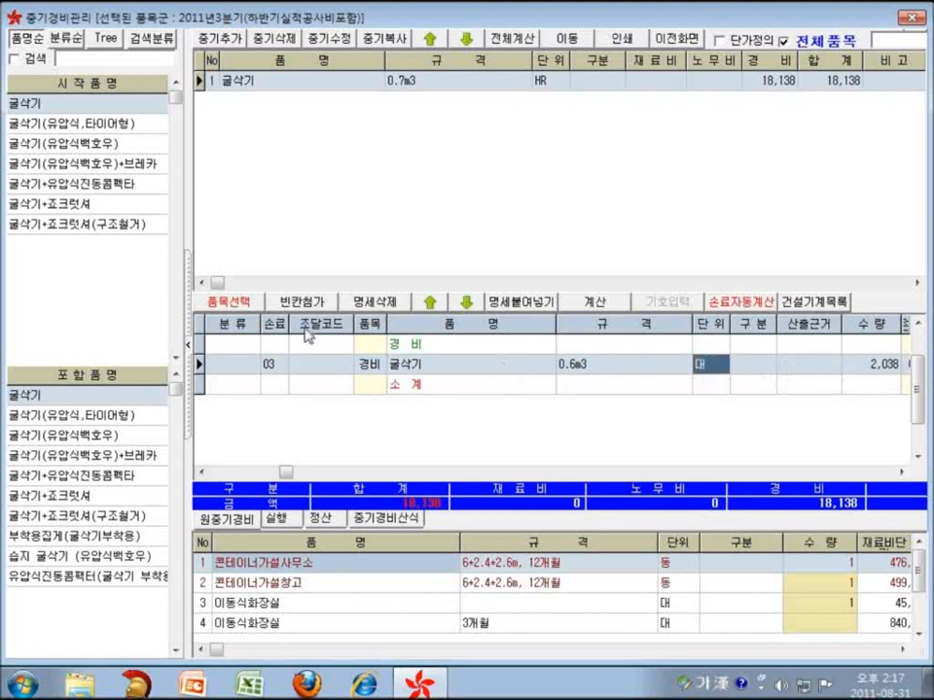
click(229, 302)
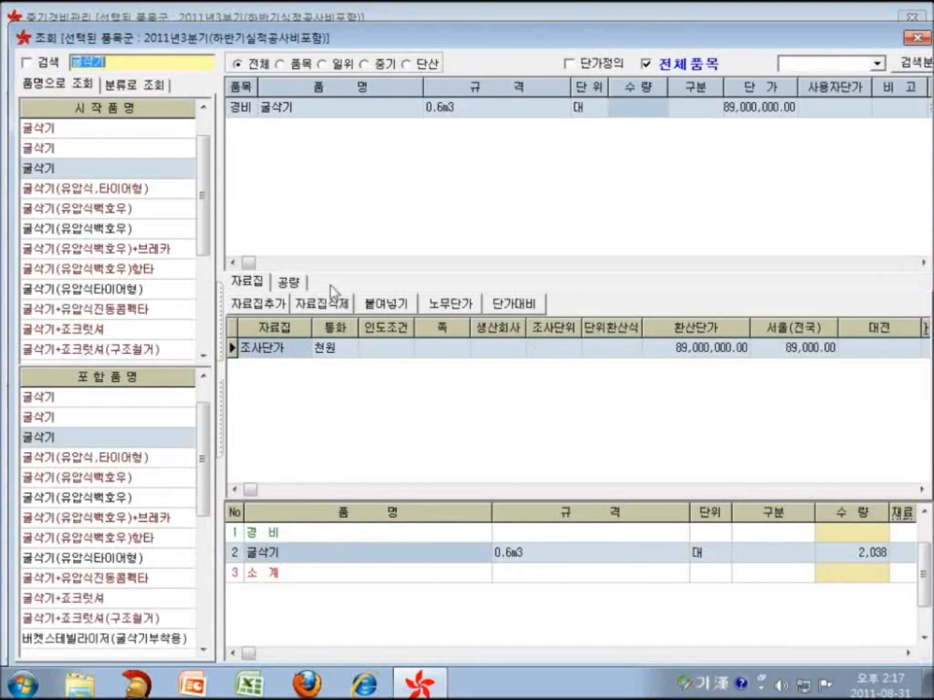
Step: Try to add the 굴삭기 0.6m3 item to the details a second time
click(629, 108)
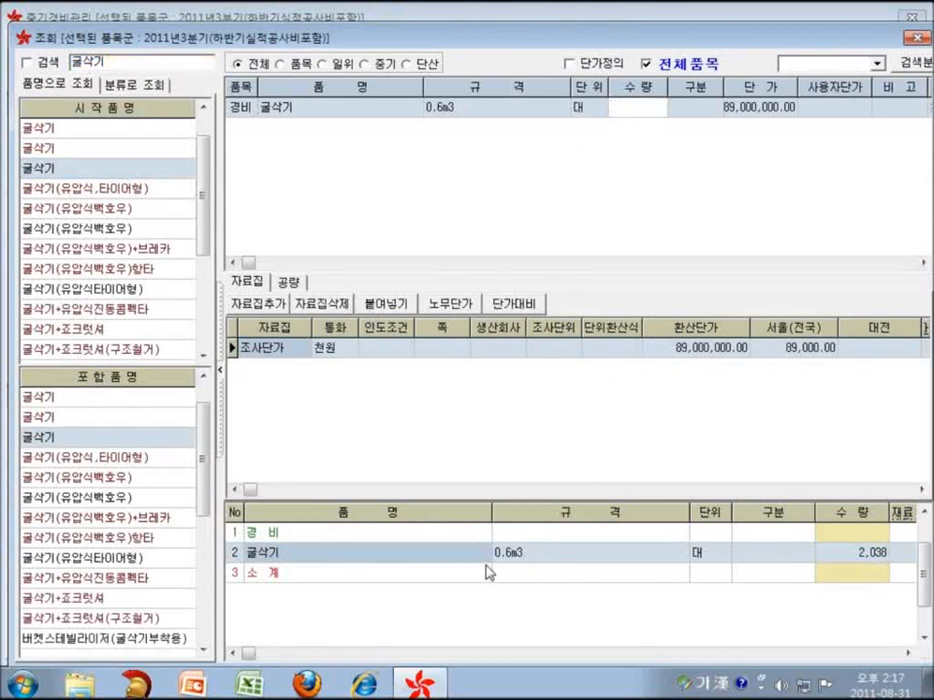
key(Return)
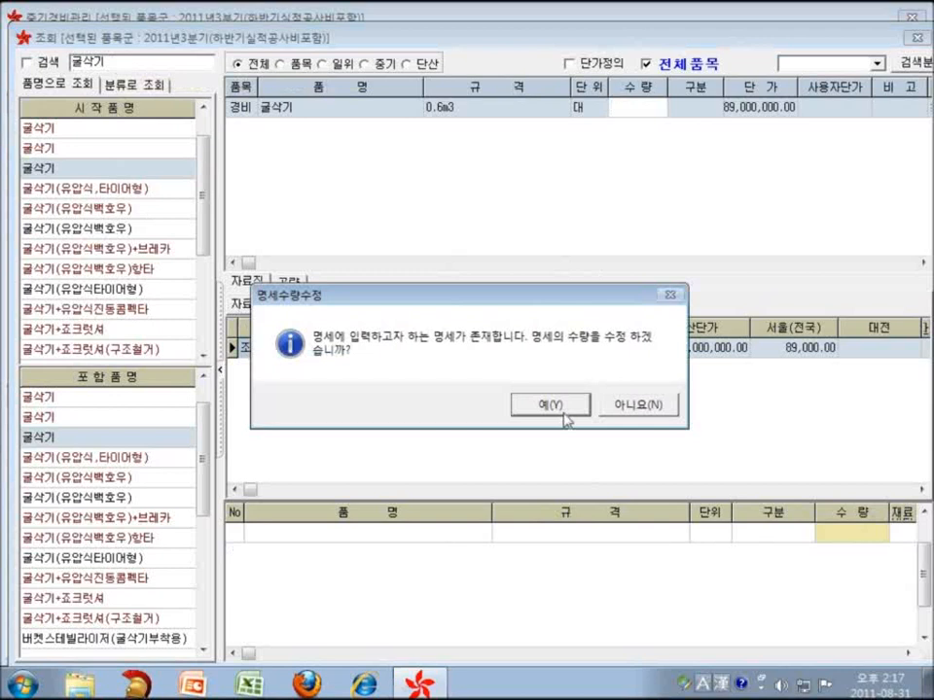
click(633, 410)
click(540, 398)
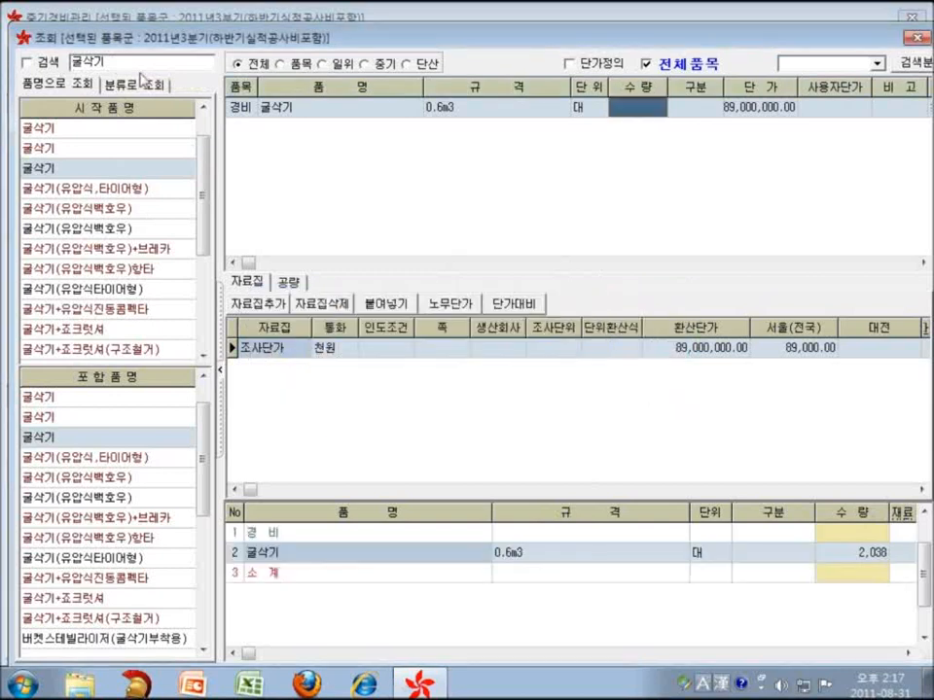
Step: Search the items for 경유 and add the 저유황 grade to the details with a quantity of 10.2
click(119, 64)
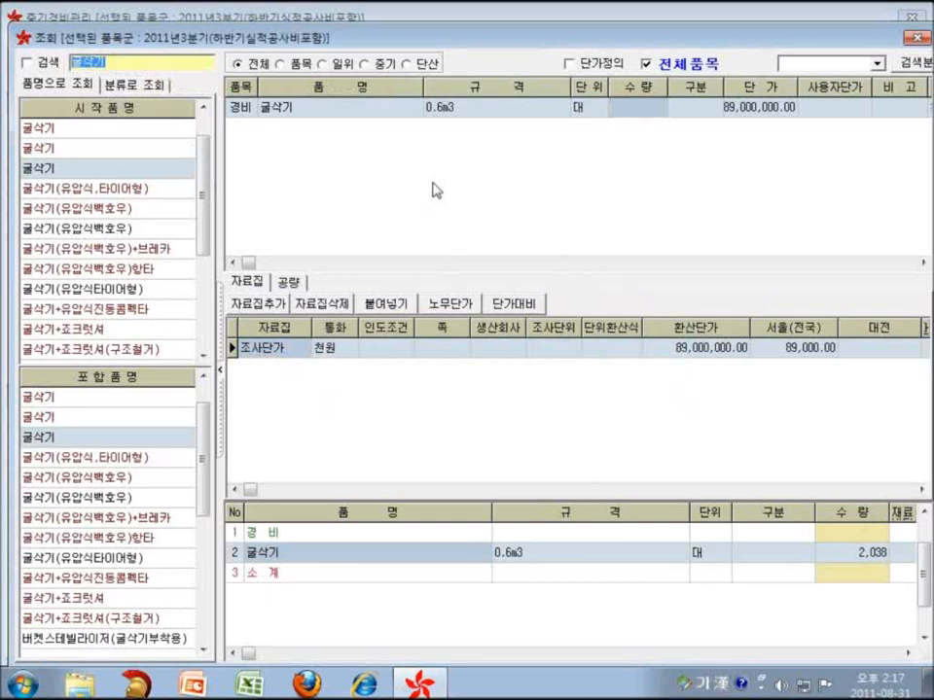
text(ㄱ)
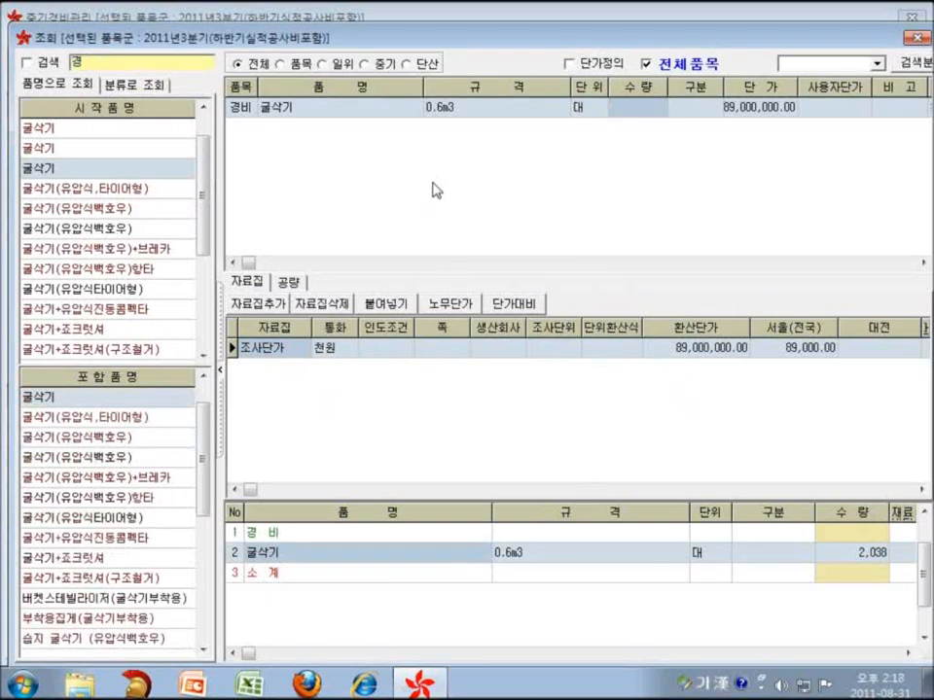
text(ㅇ)
key(Return)
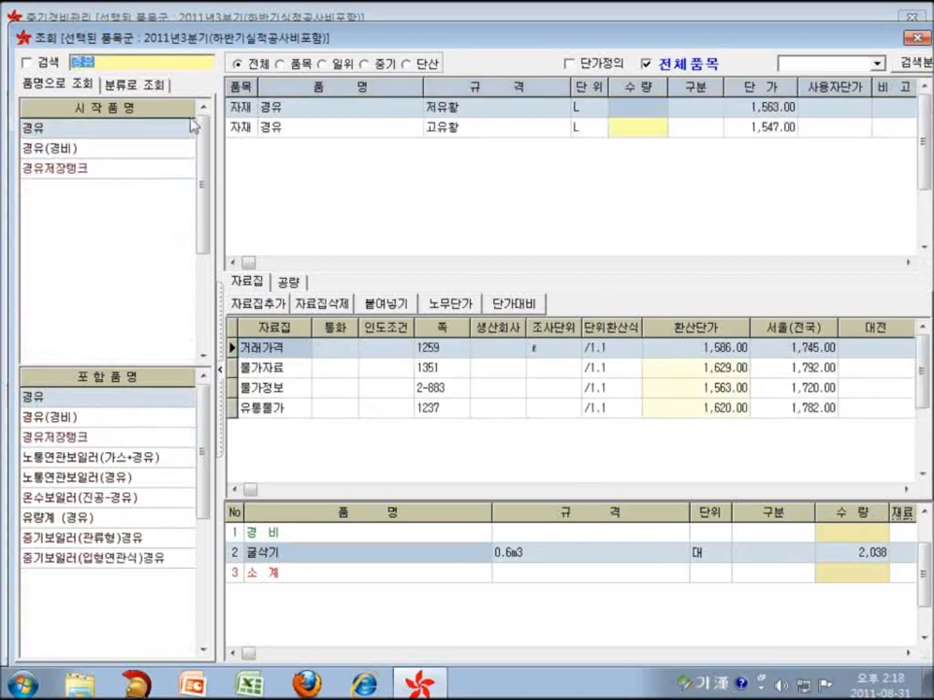
click(475, 108)
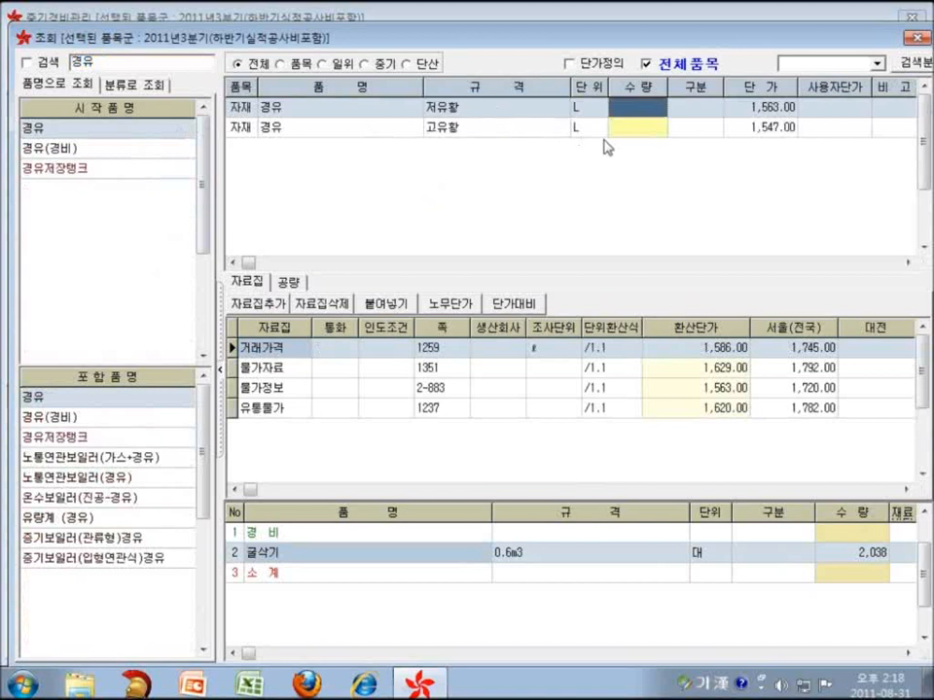
text(10.2)
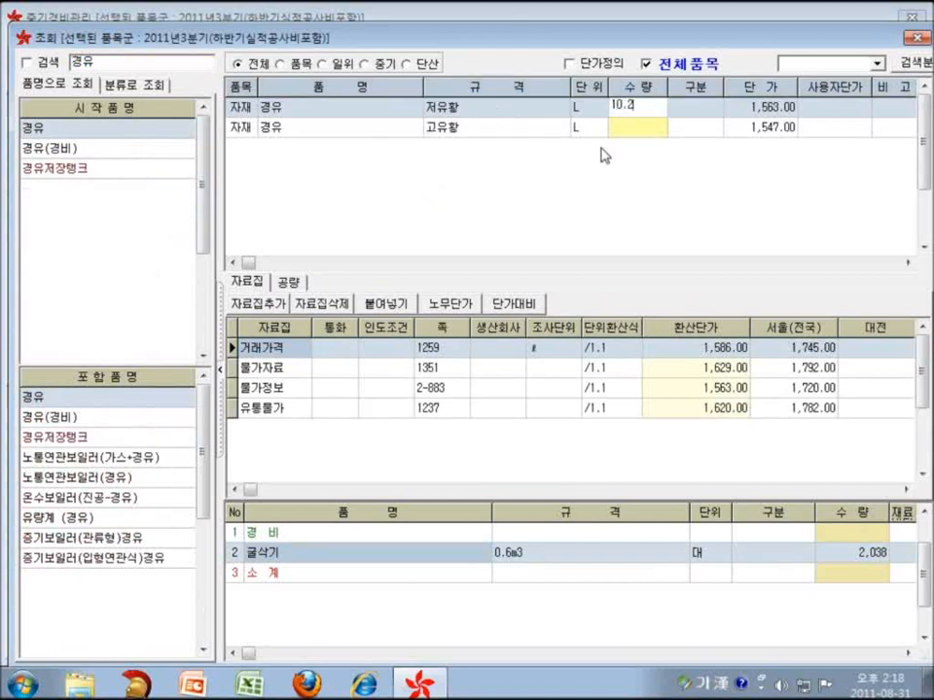
key(Return)
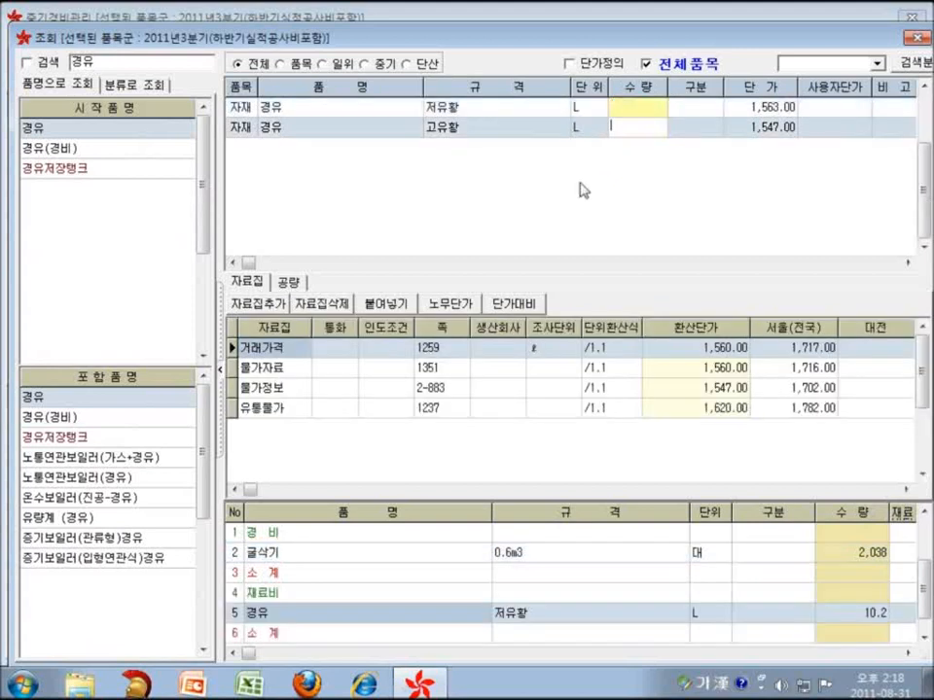
Step: Search the items for 잡품 and add the 주연료비의 % item to the details with a quantity of 22
click(92, 61)
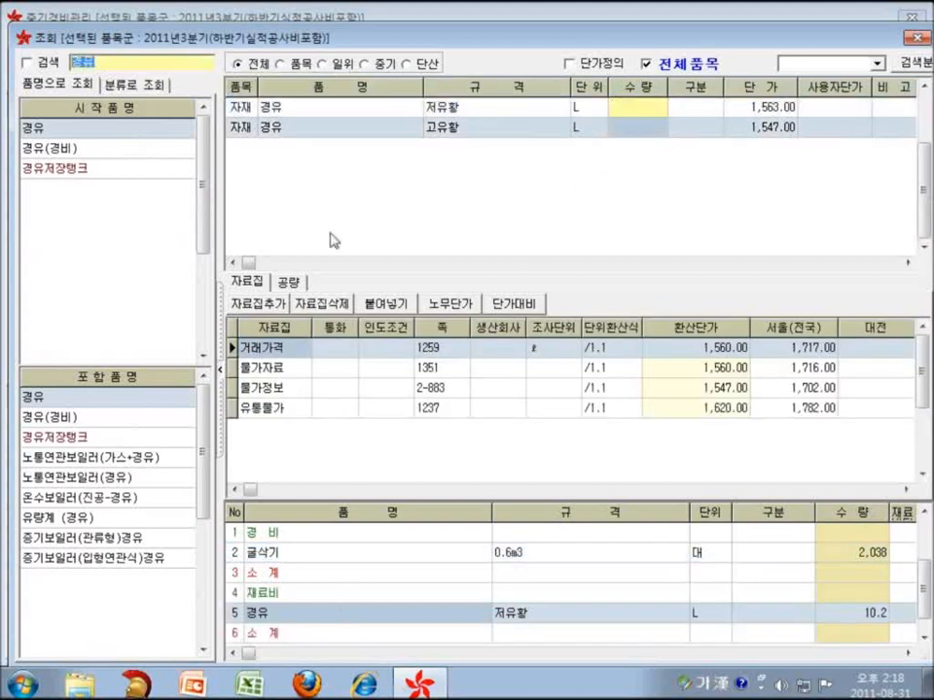
text(ㅈ)
key(Return)
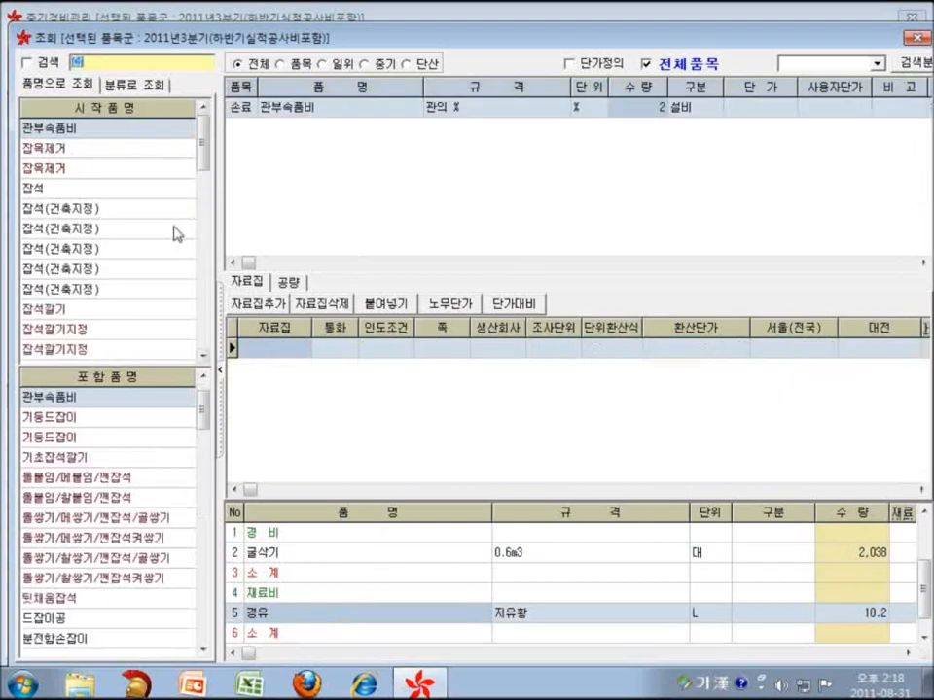
click(107, 63)
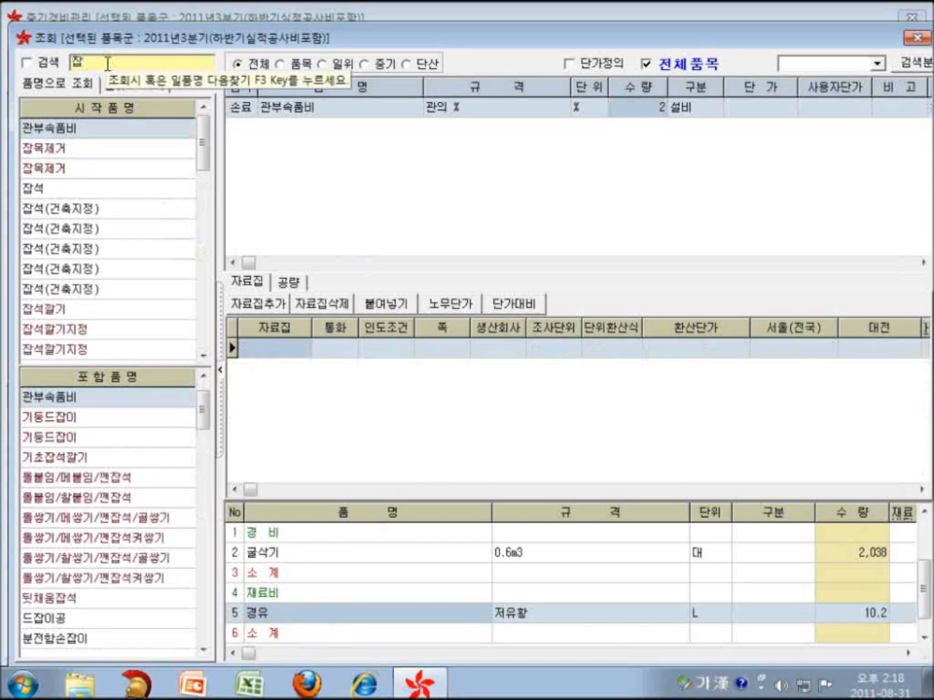
text(__)
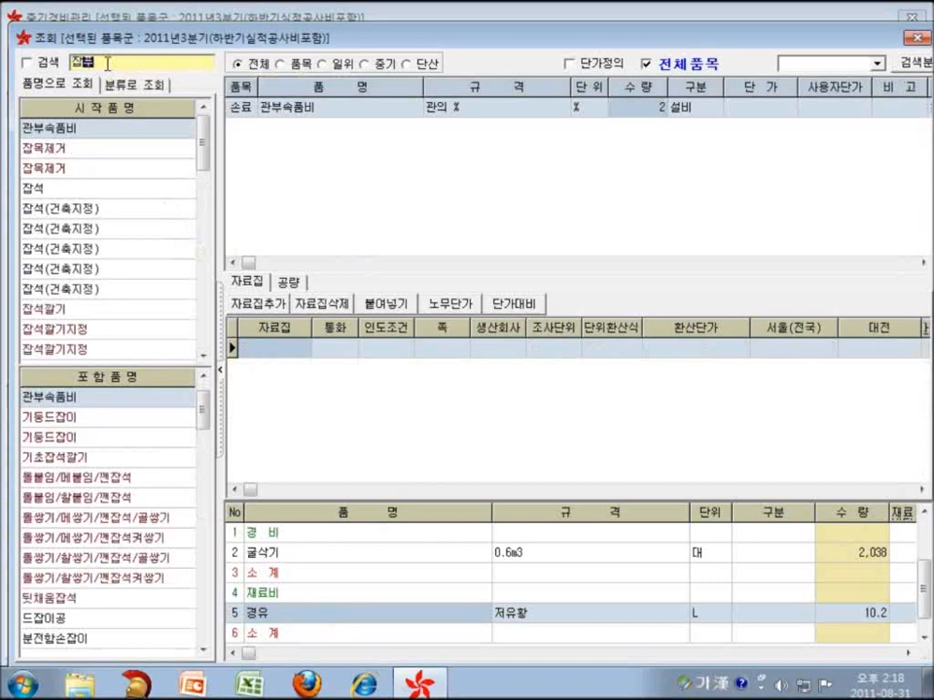
key(Return)
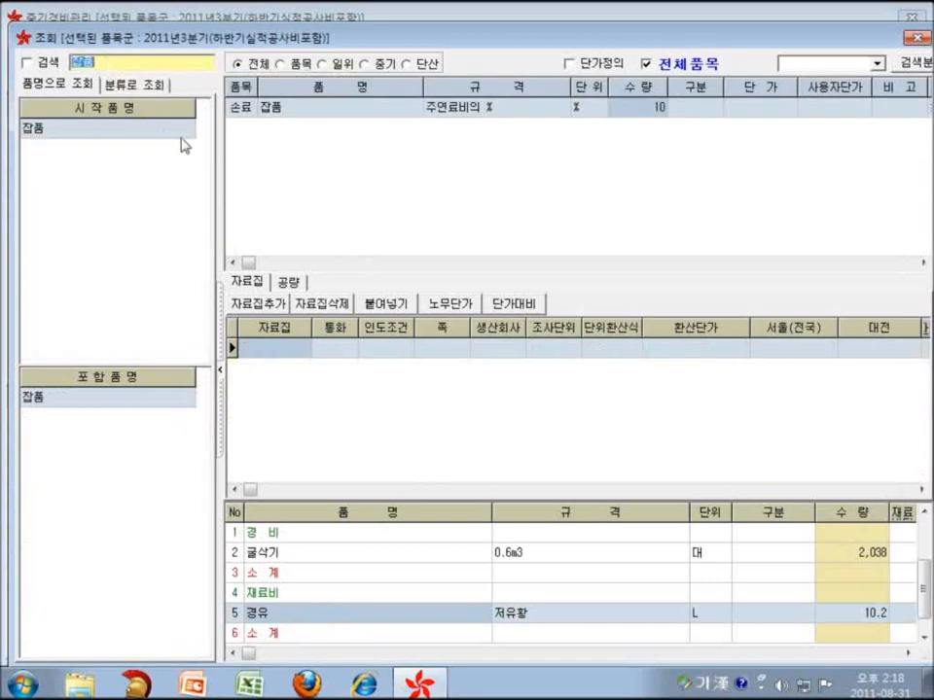
click(615, 109)
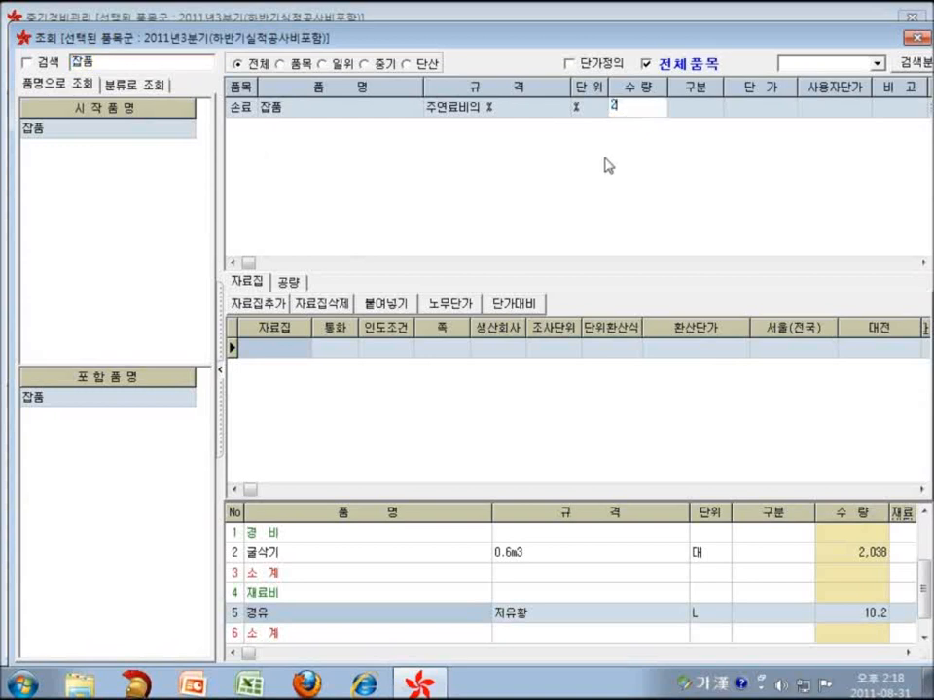
key(Return)
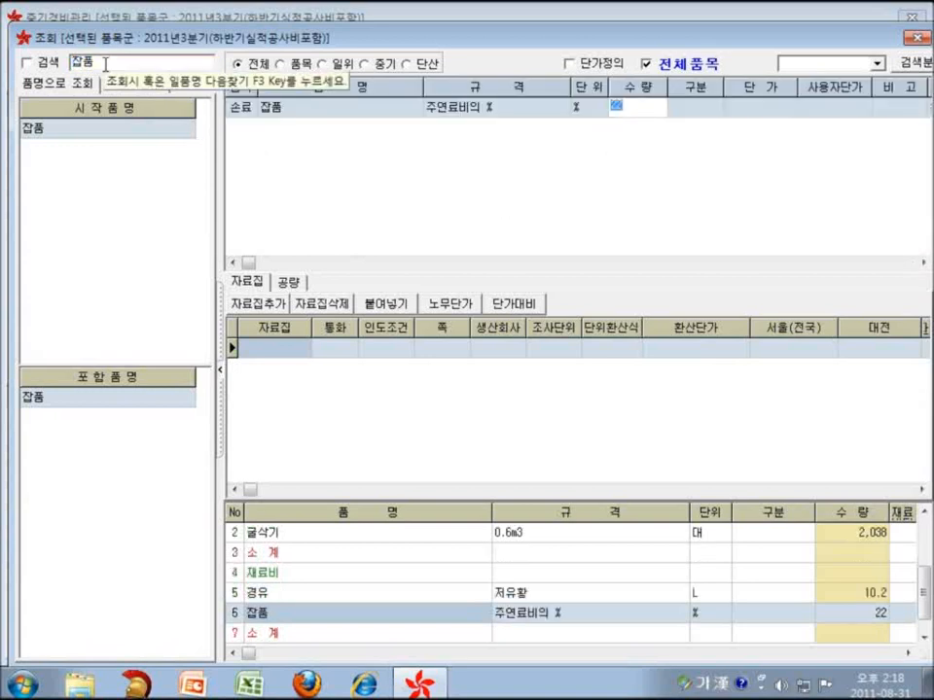
Step: Search the item lookup for 운전
click(74, 64)
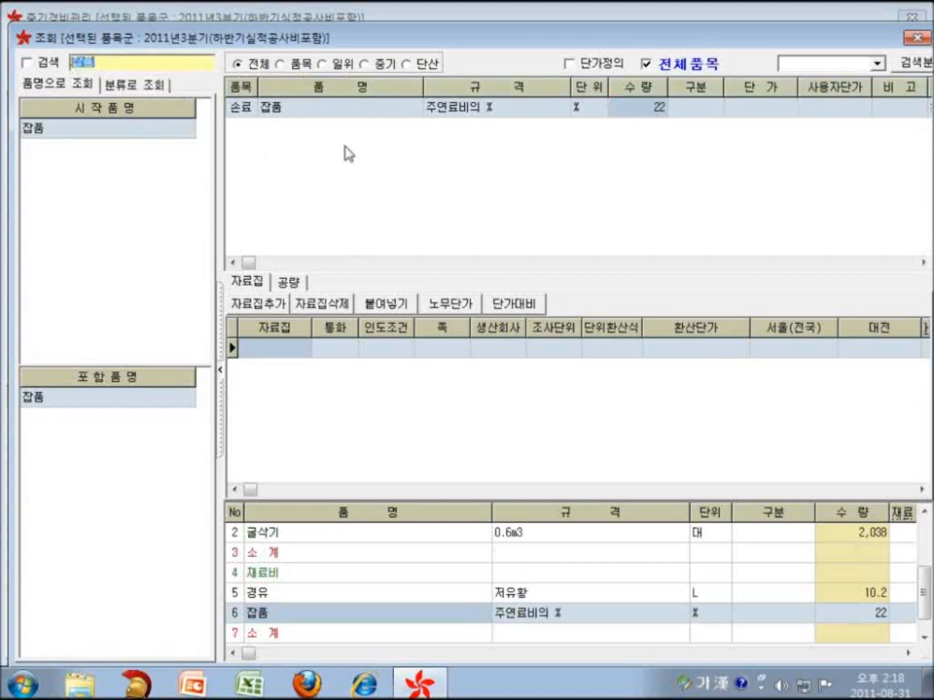
text(ㅇ)
text(제)
key(Return)
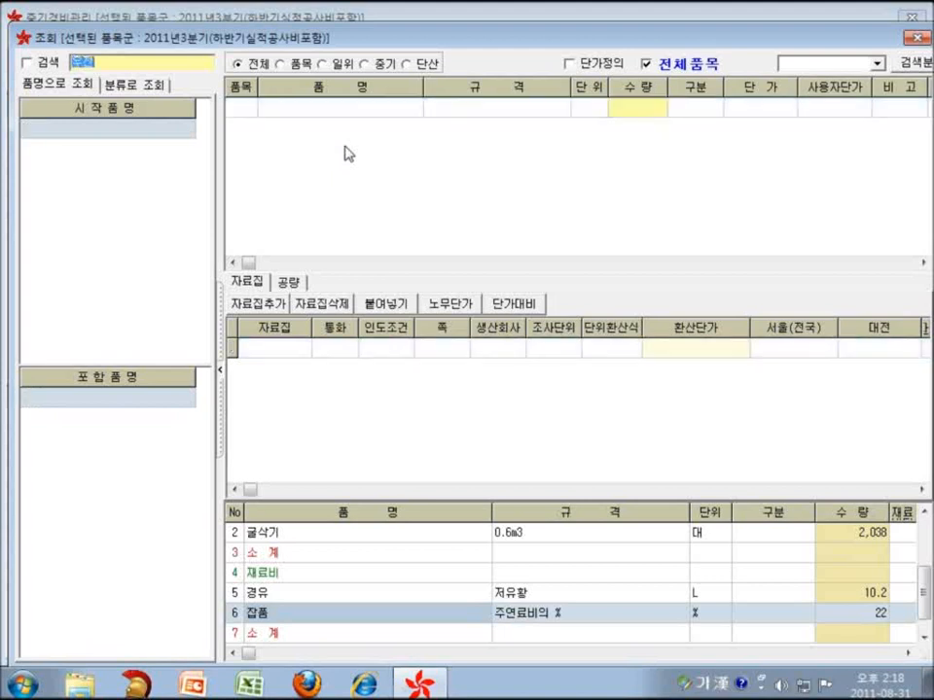
key(BackSpace)
text(문서)
key(Return)
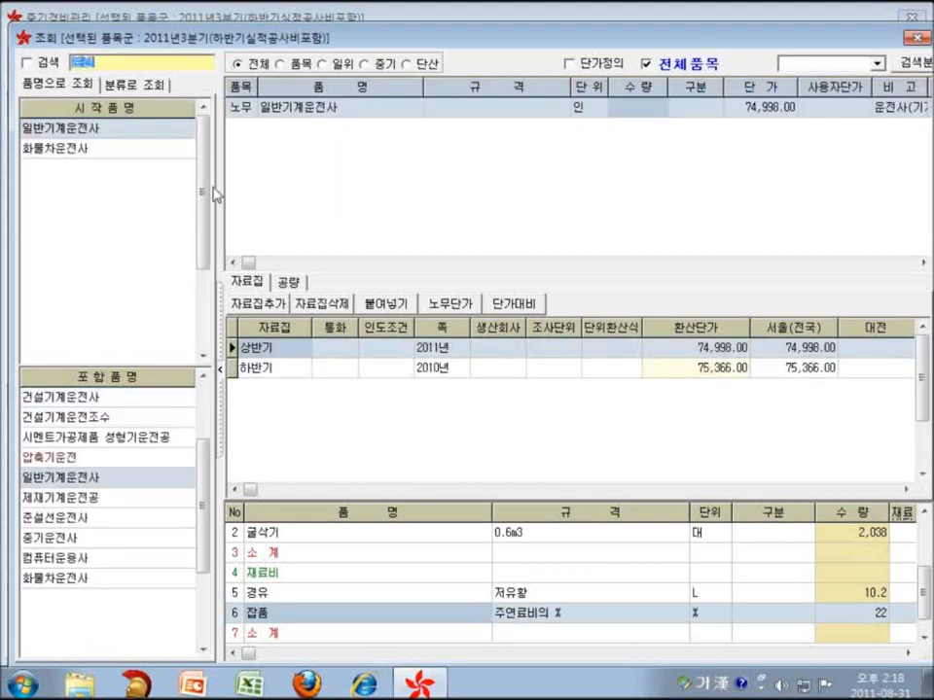
Step: Add 건설기계운전사 to the details with a quantity of 1, choose the alias 건설기계운전사 and close the item lookup
click(111, 401)
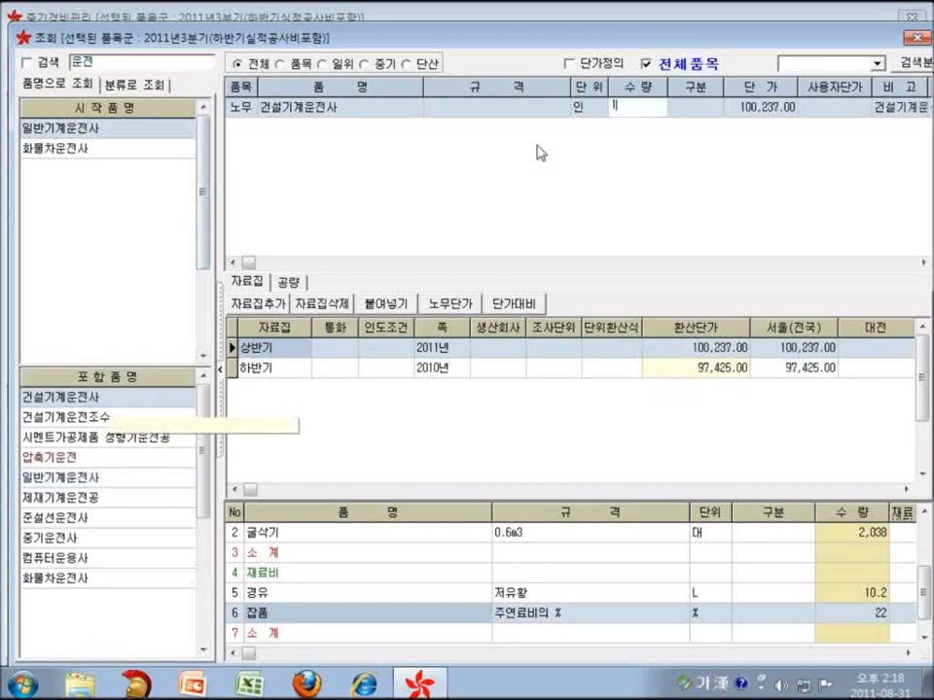
text(1)
key(Return)
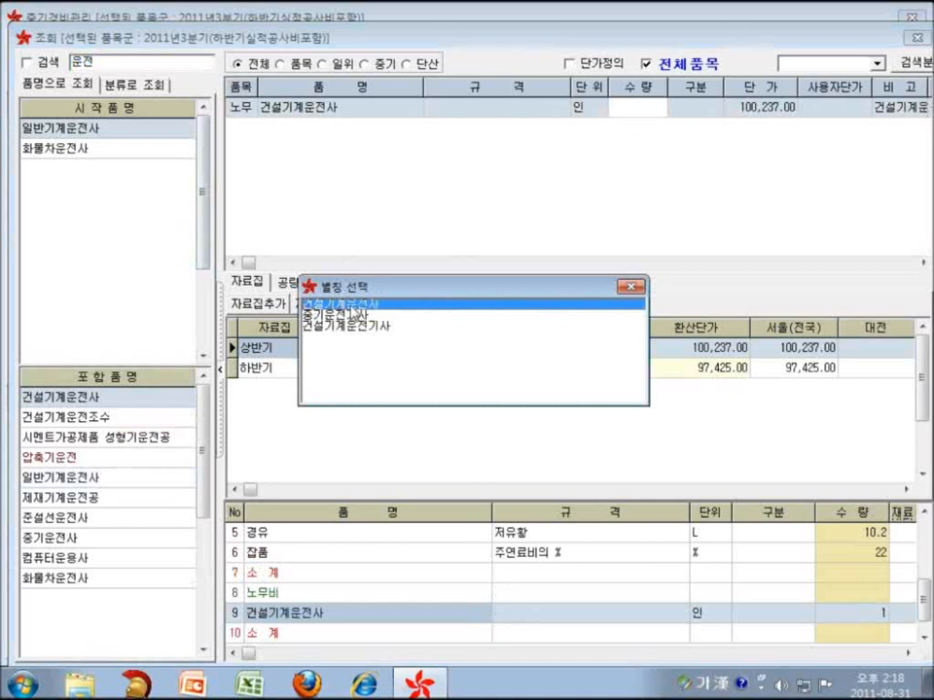
double_click(375, 306)
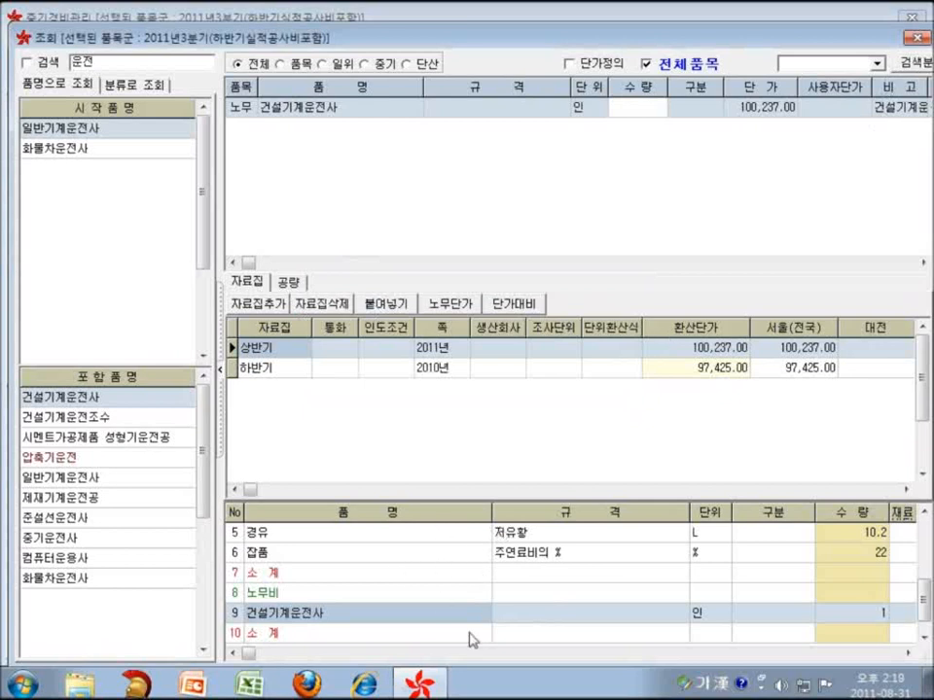
click(917, 39)
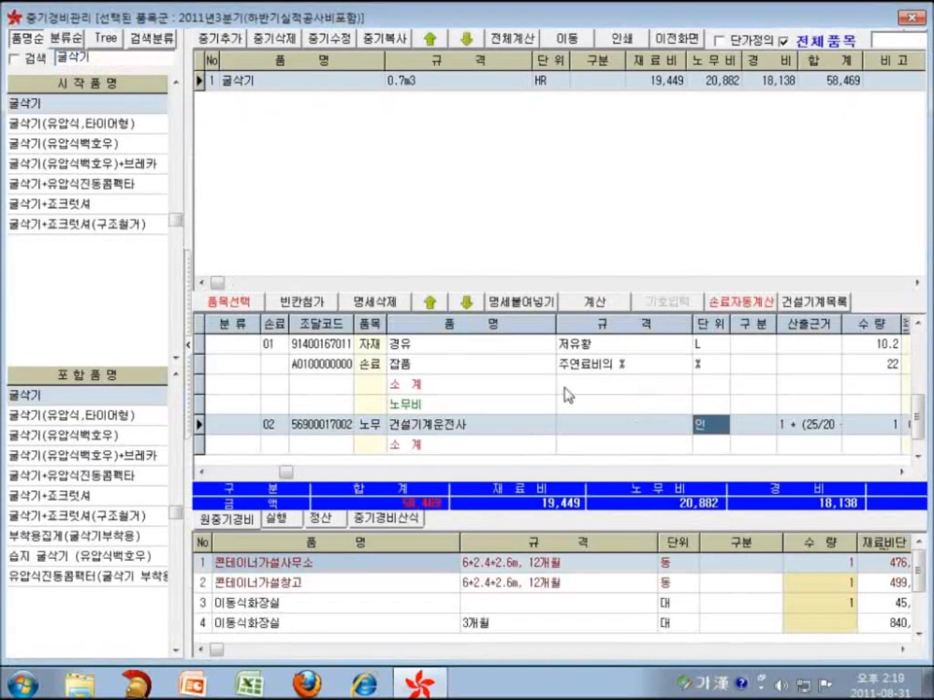
Step: Review the 굴삭기, 경유, 잡품 and 건설기계운전사 rows in the 굴삭기 0.7m3 cost details
click(916, 325)
click(916, 326)
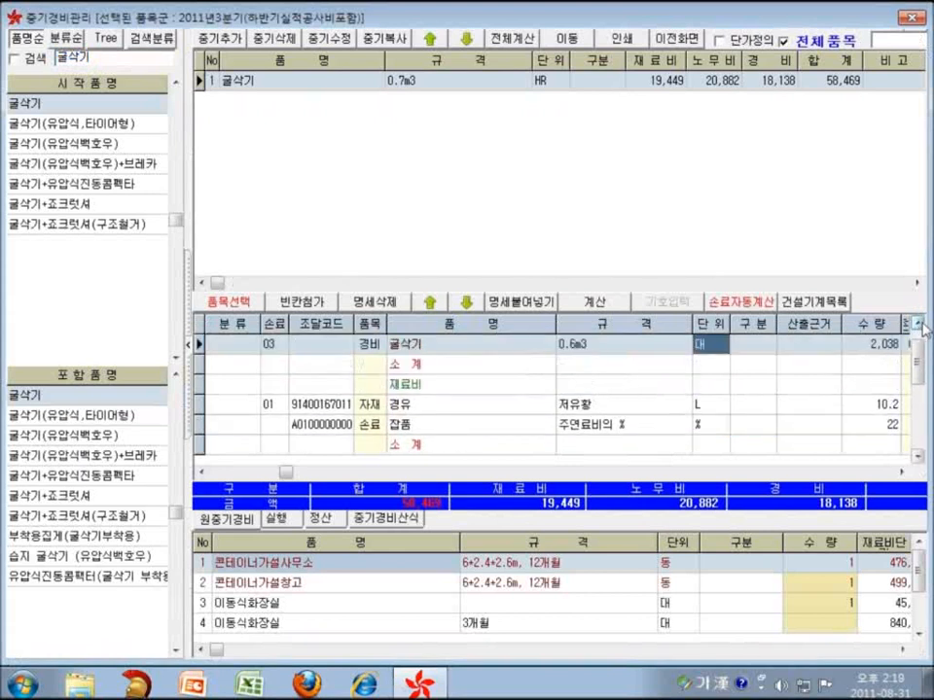
click(590, 365)
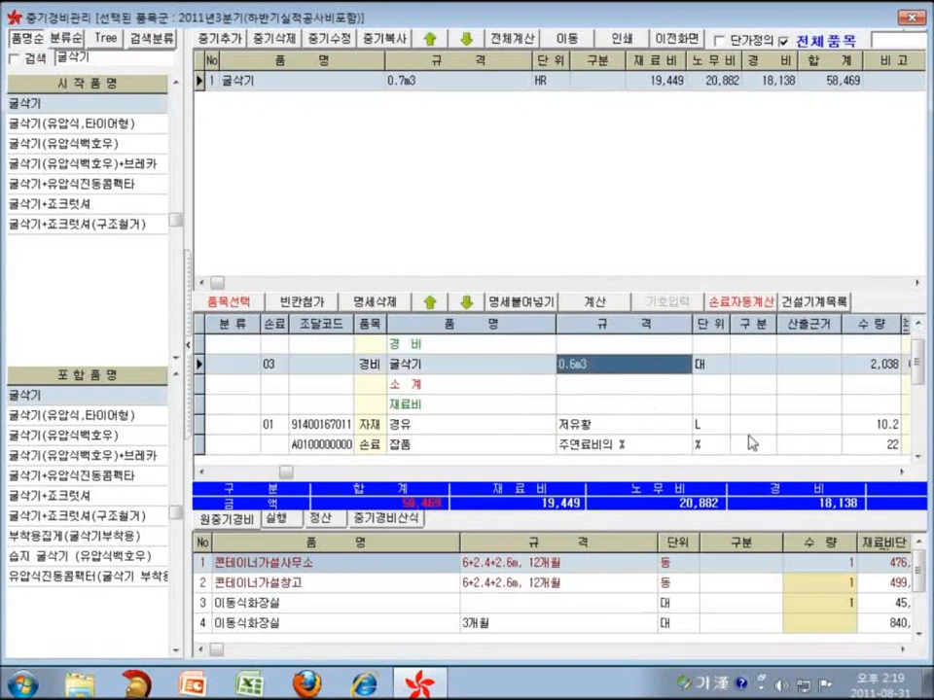
click(646, 426)
click(861, 426)
click(859, 444)
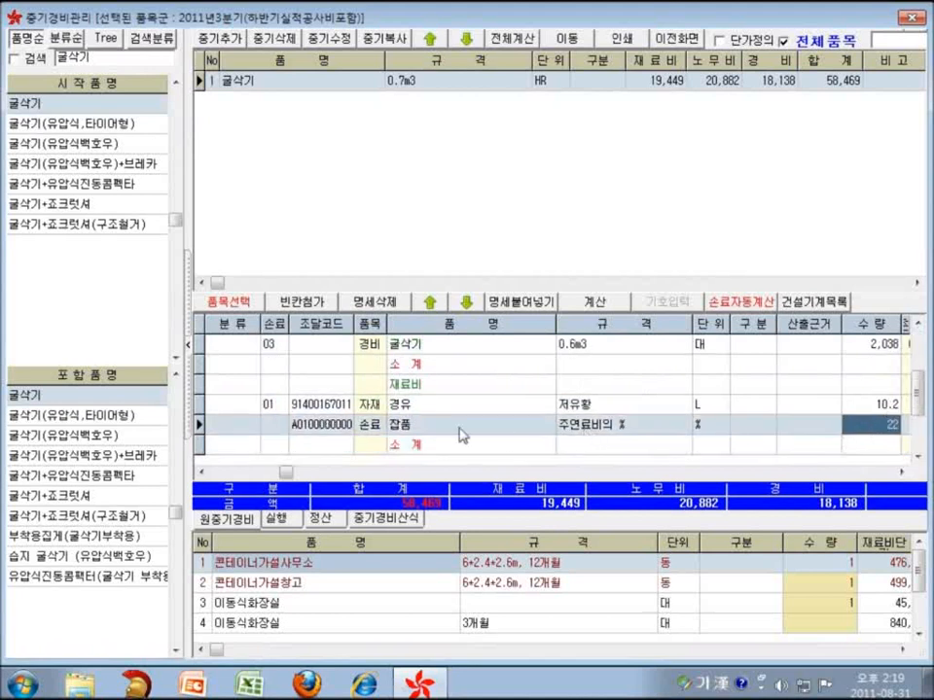
click(505, 426)
scroll(730, 437, down, 4)
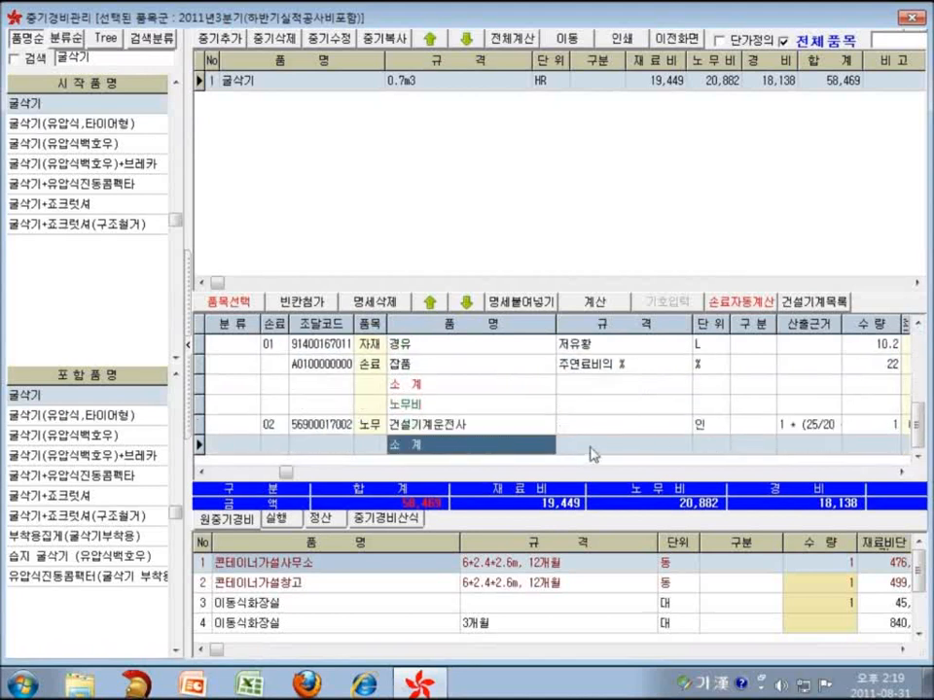
click(523, 429)
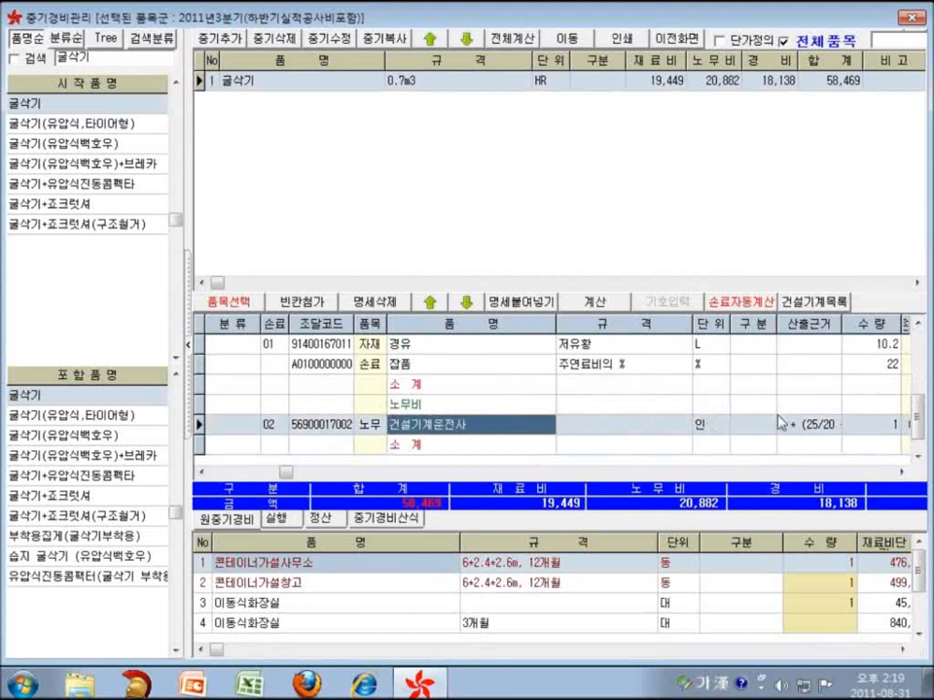
click(580, 430)
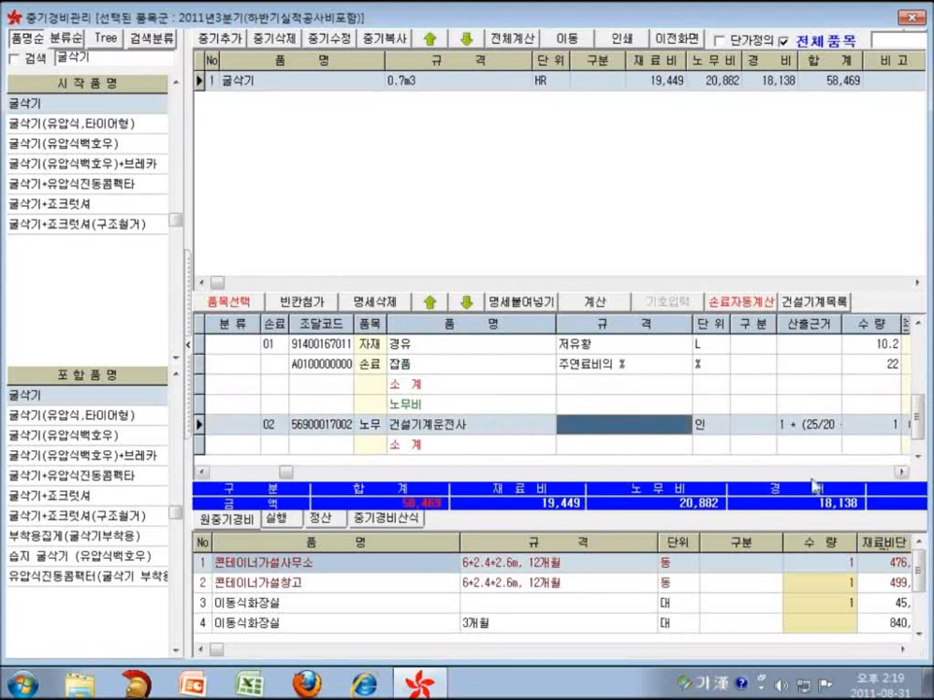
Step: Widen the 산출근거 column of the details to fit the full calculation formula of the 건설기계운전사 row
click(900, 473)
click(901, 473)
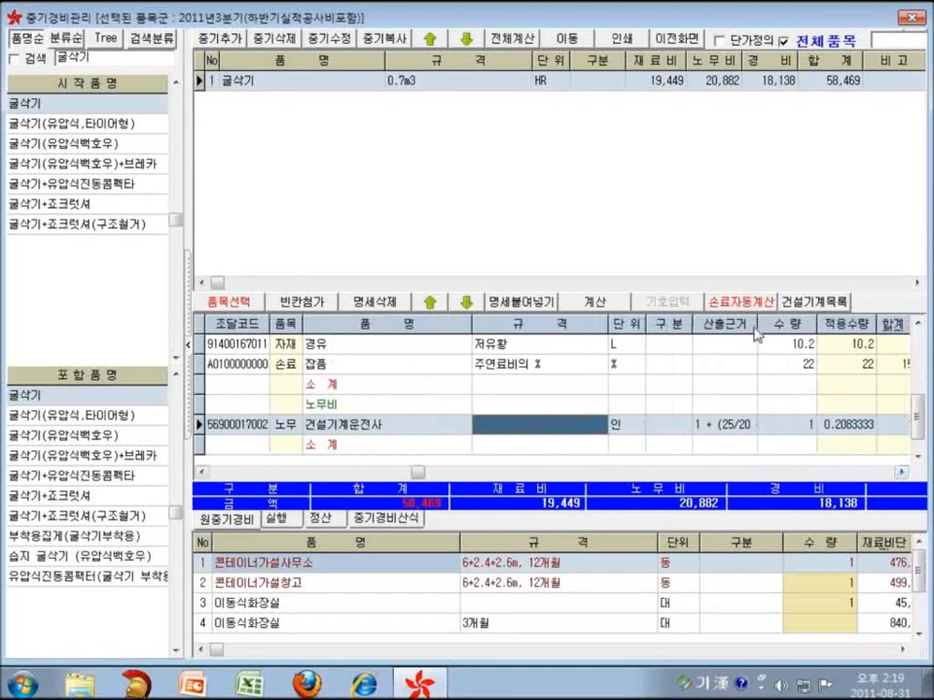
drag(757, 323, 856, 319)
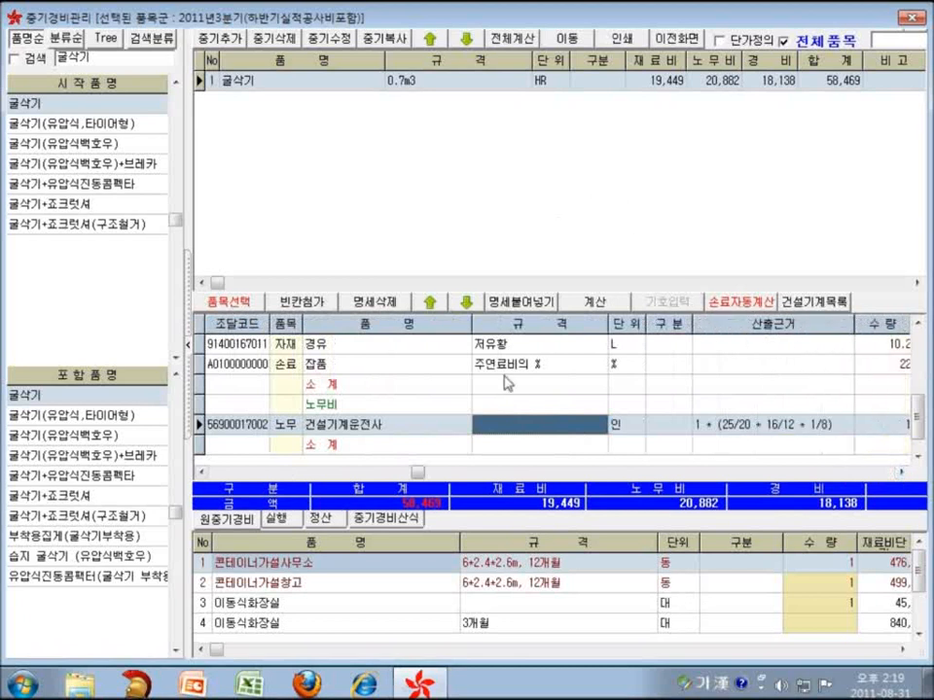
click(778, 427)
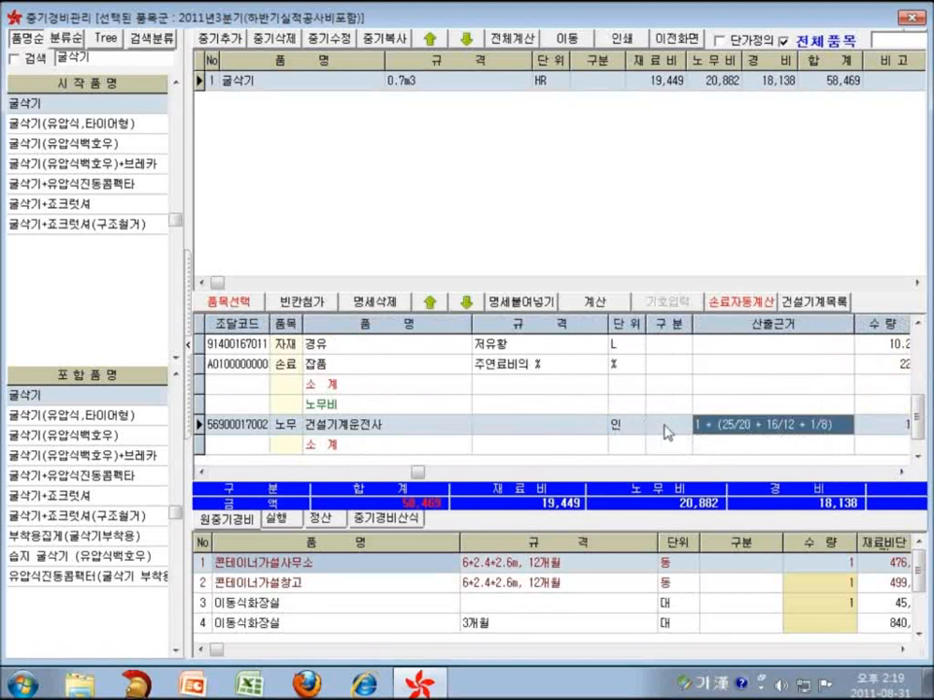
Step: Examine the applied quantity, unit price and total amount of the 건설기계운전사 row
click(900, 473)
click(899, 473)
click(900, 473)
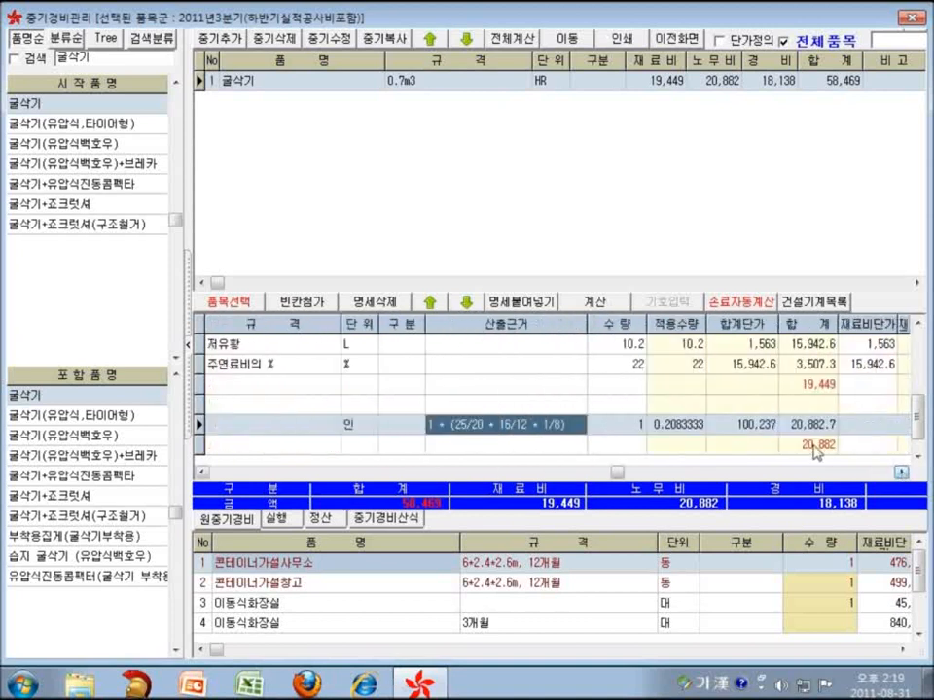
click(676, 424)
click(592, 474)
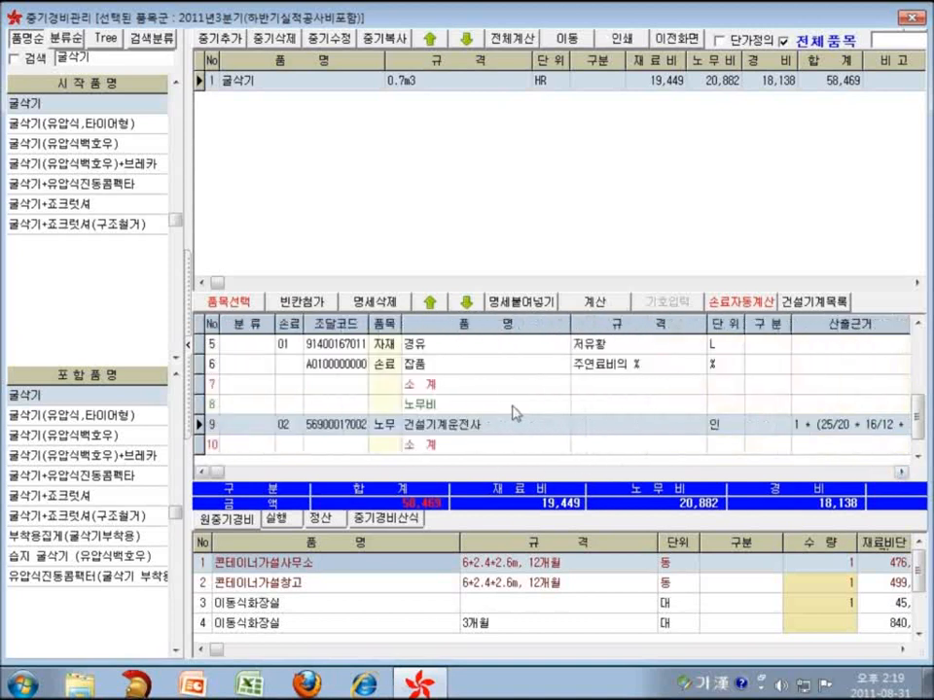
Step: Recalculate the 굴삭기 0.7m3 cost details and look through their rows down to the last subtotal
click(918, 323)
click(594, 302)
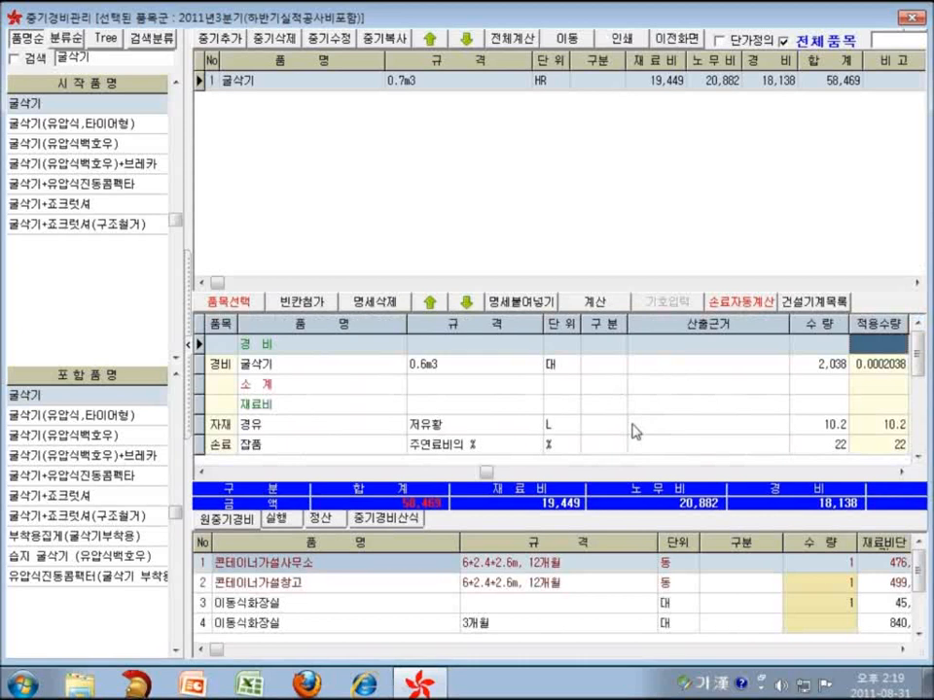
click(918, 455)
click(918, 454)
click(918, 454)
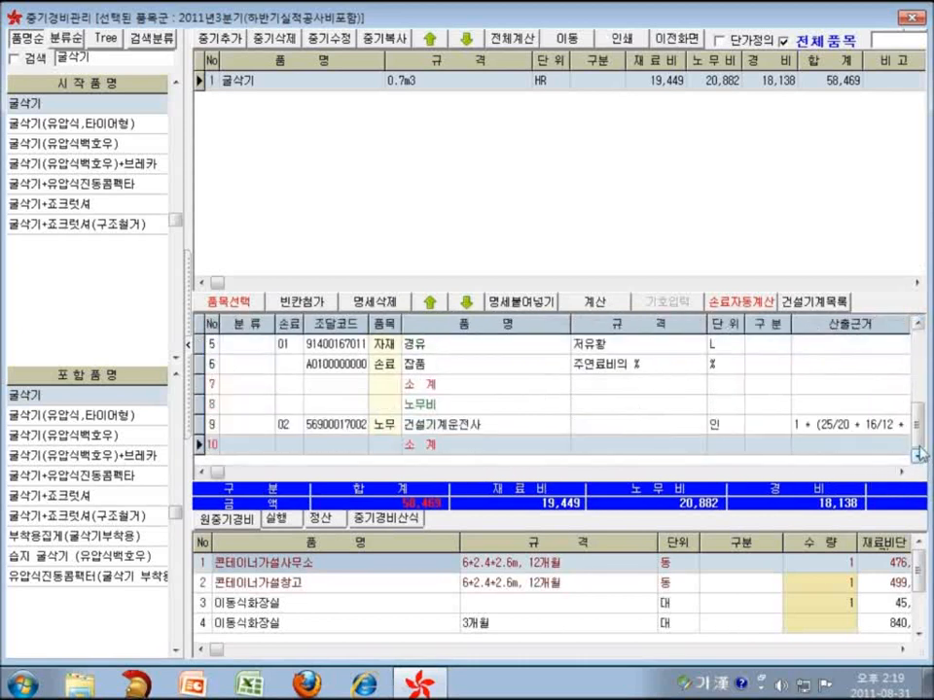
scroll(918, 448, up, 3)
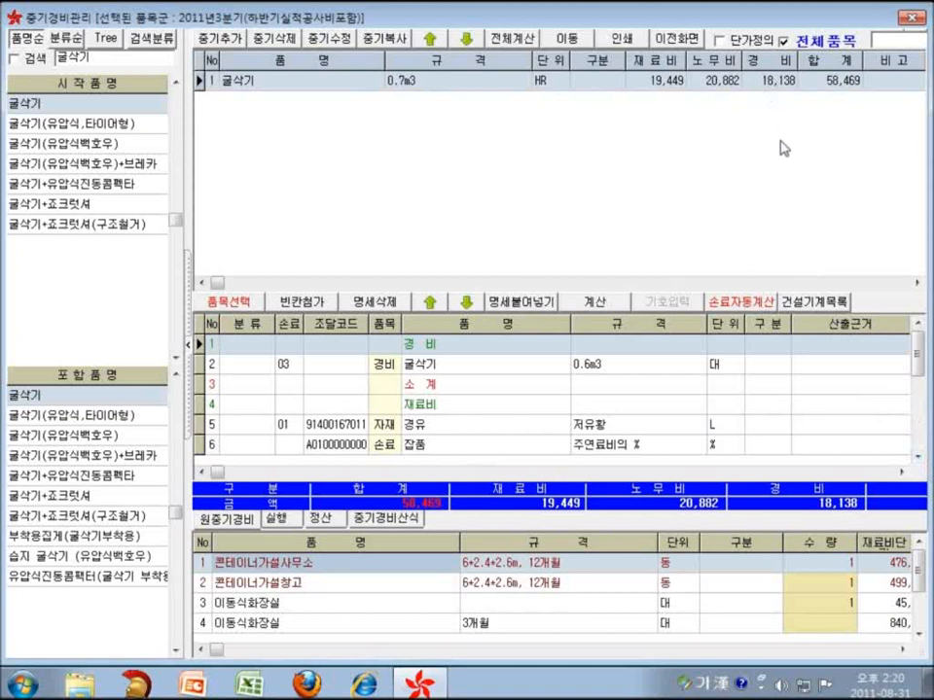
Step: Examine the 경비, 재료비 and 노무비 sections of the details and how their items and subtotals are arranged
click(467, 367)
click(471, 427)
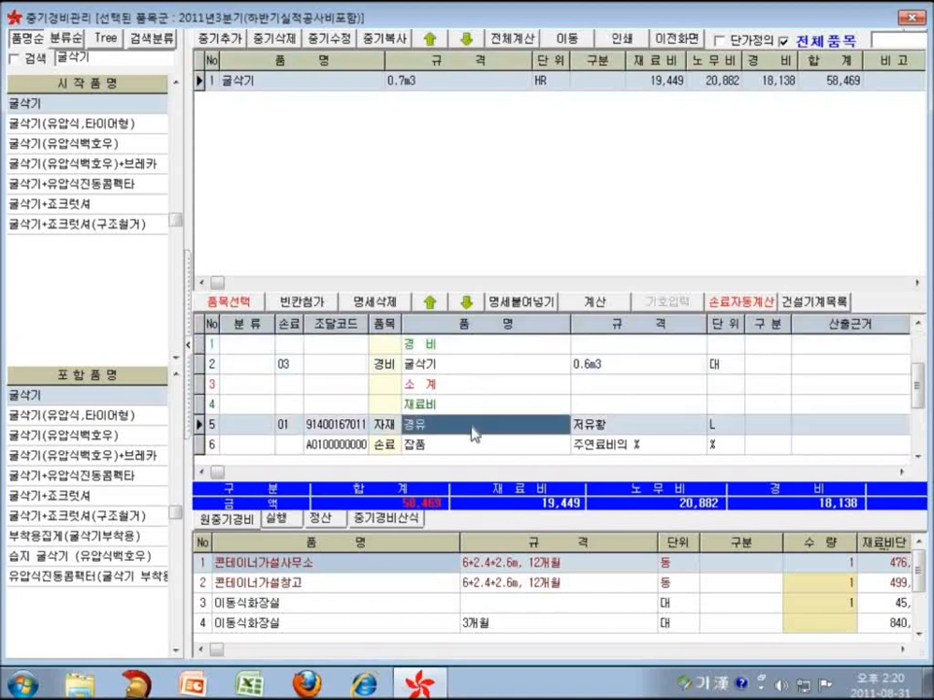
scroll(526, 431, down, 3)
scroll(537, 437, down, 2)
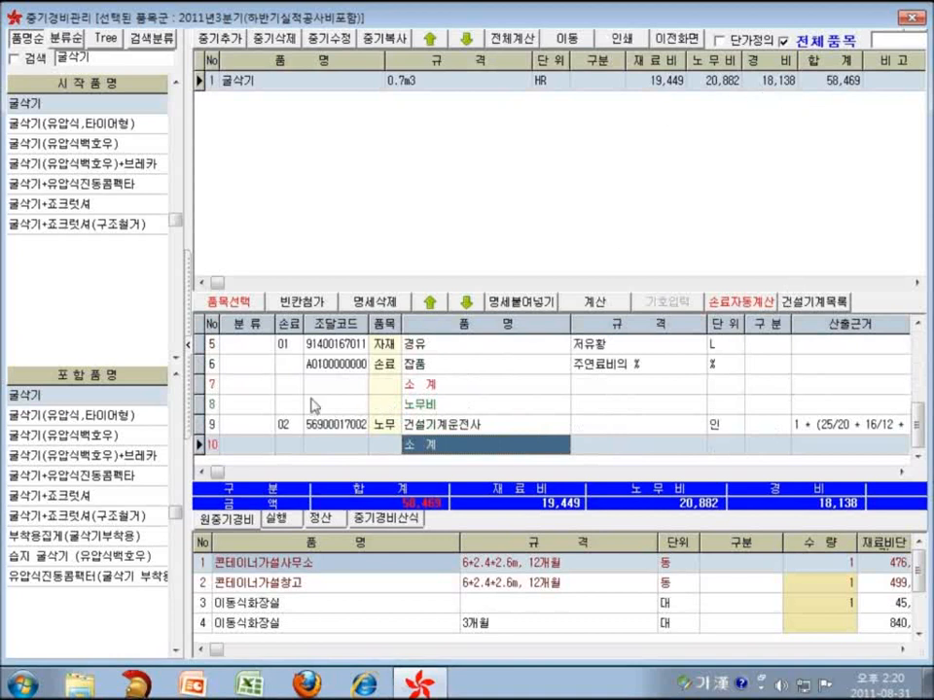
click(252, 362)
key(Up)
key(Up)
key(Up)
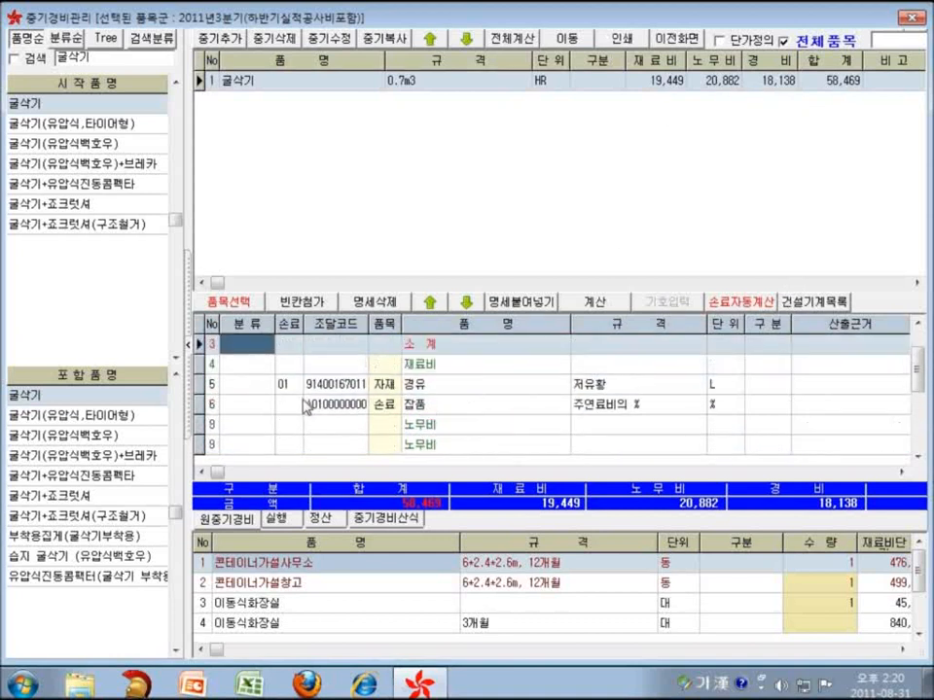
click(254, 387)
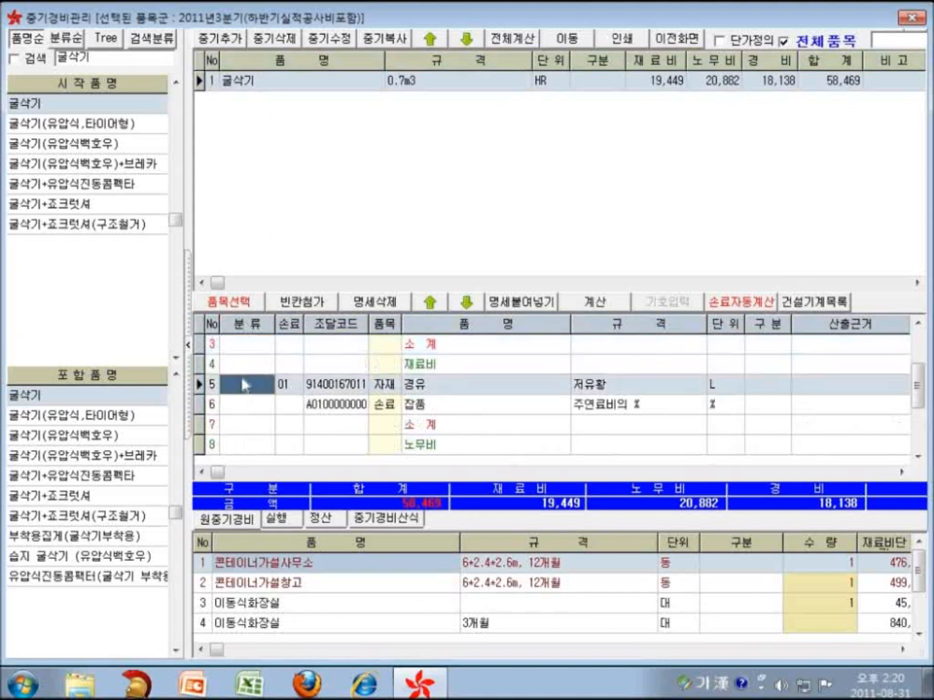
key(Up)
key(Up)
key(Up)
key(Up)
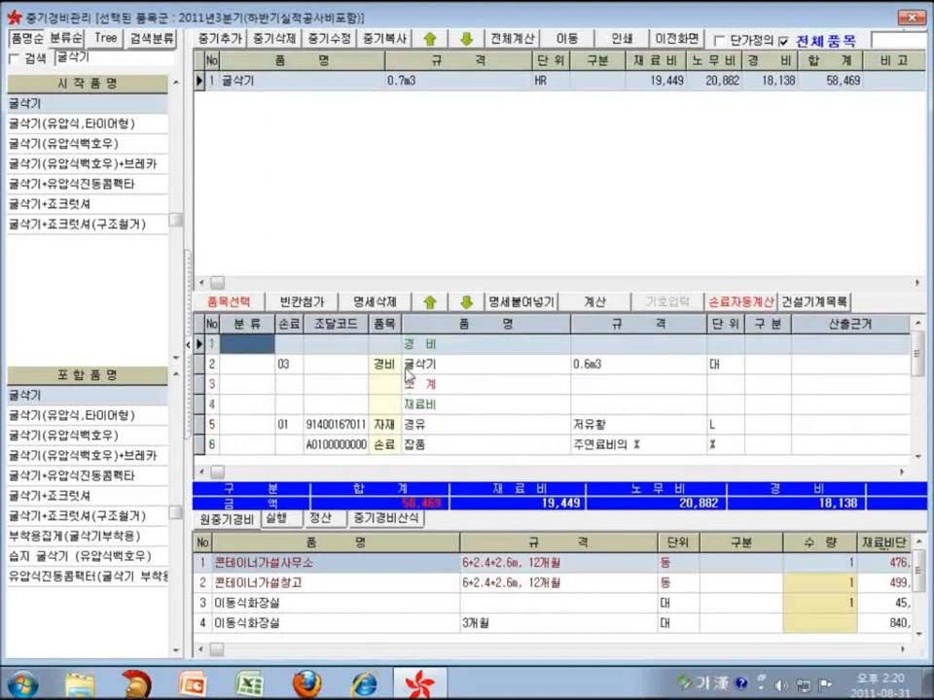
Step: Examine the 굴삭기 0.6m3 row across its columns, comparing its 경비단가 and 경비금액
click(418, 368)
click(586, 367)
key(Right)
key(Right)
key(Right)
key(Right)
key(Right)
key(Right)
key(Right)
key(Right)
key(Right)
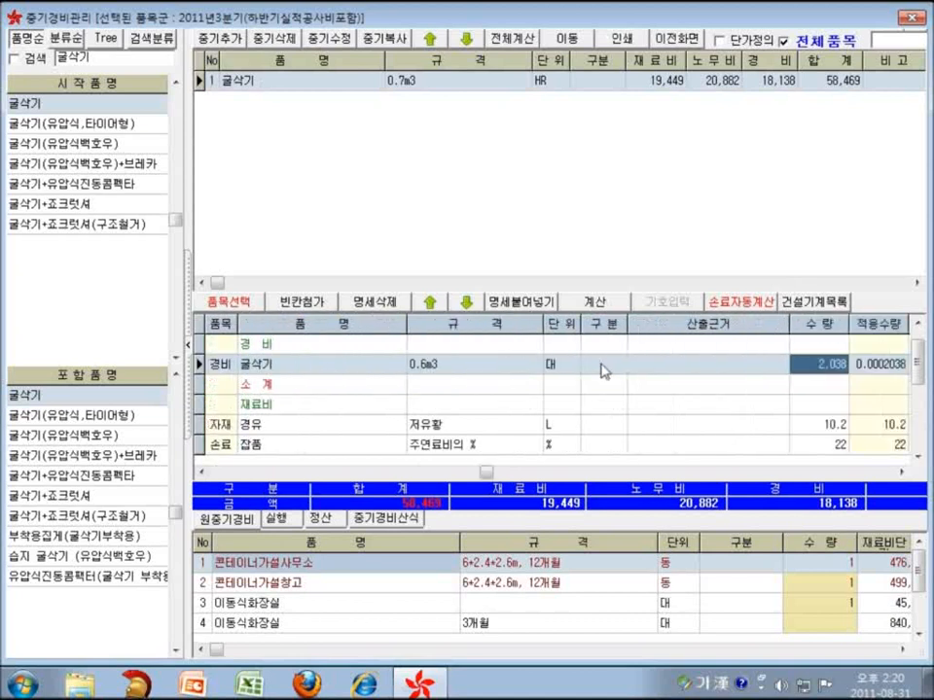
key(Right)
key(Right)
key(Right)
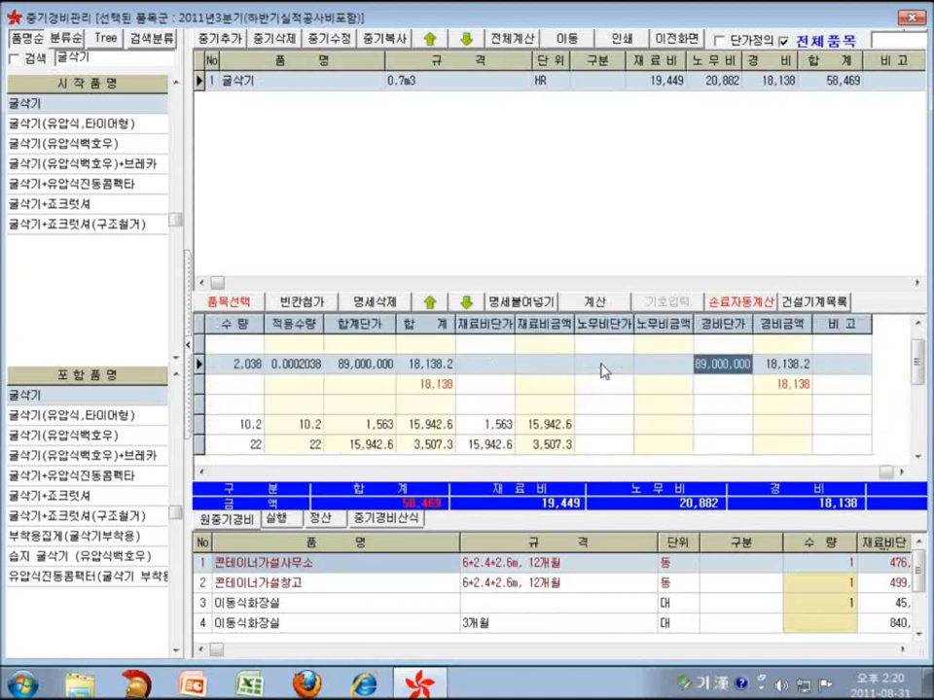
key(Right)
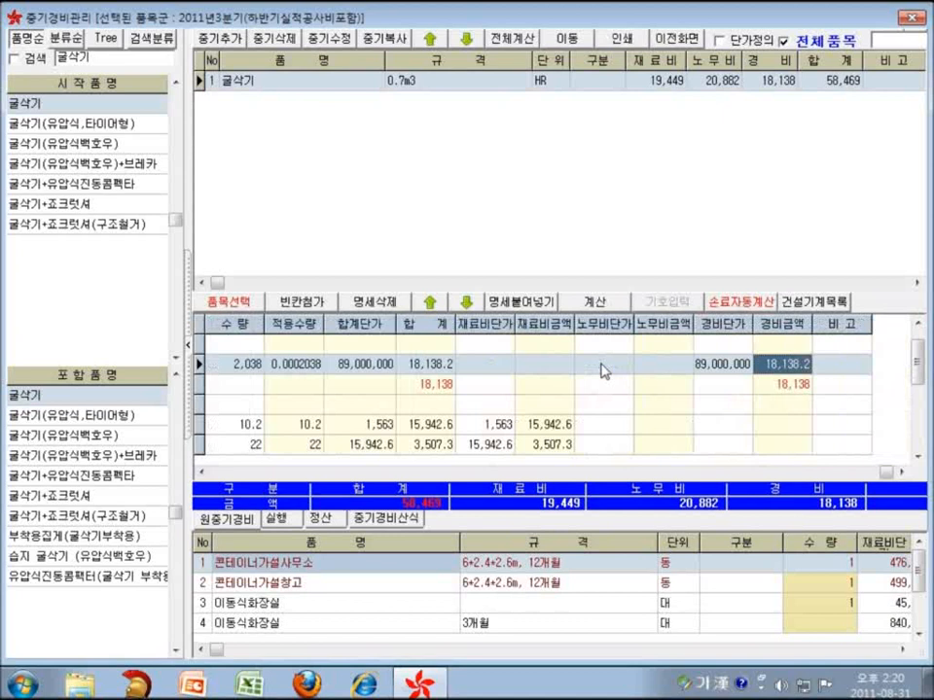
key(Left)
key(Right)
key(Left)
key(Right)
key(Left)
key(Home)
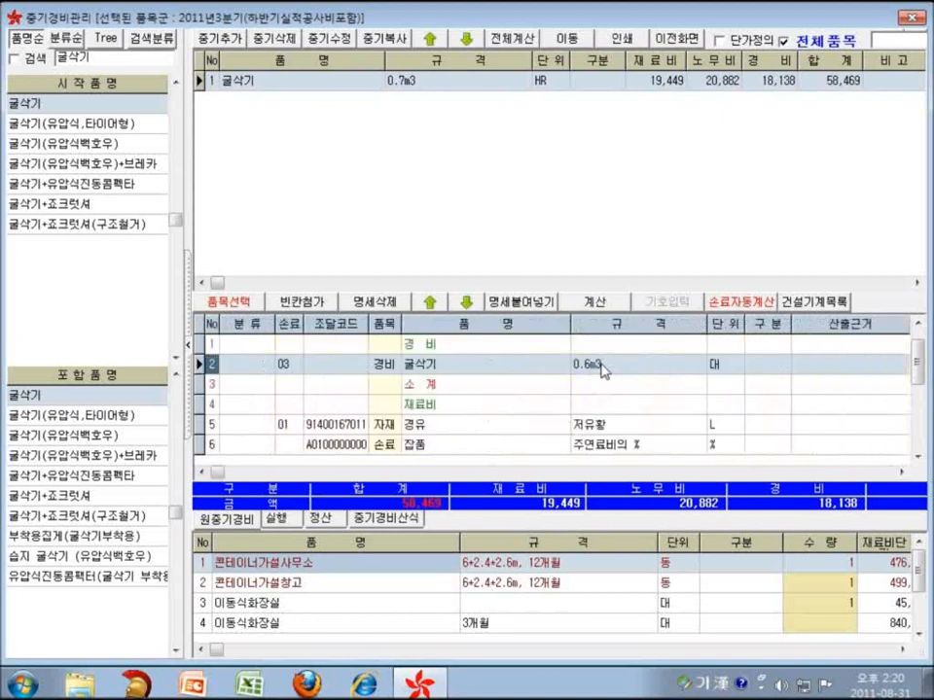
Step: Check the 경유 row of the material costs against the 건설기계운전사 row of the labour costs
click(251, 435)
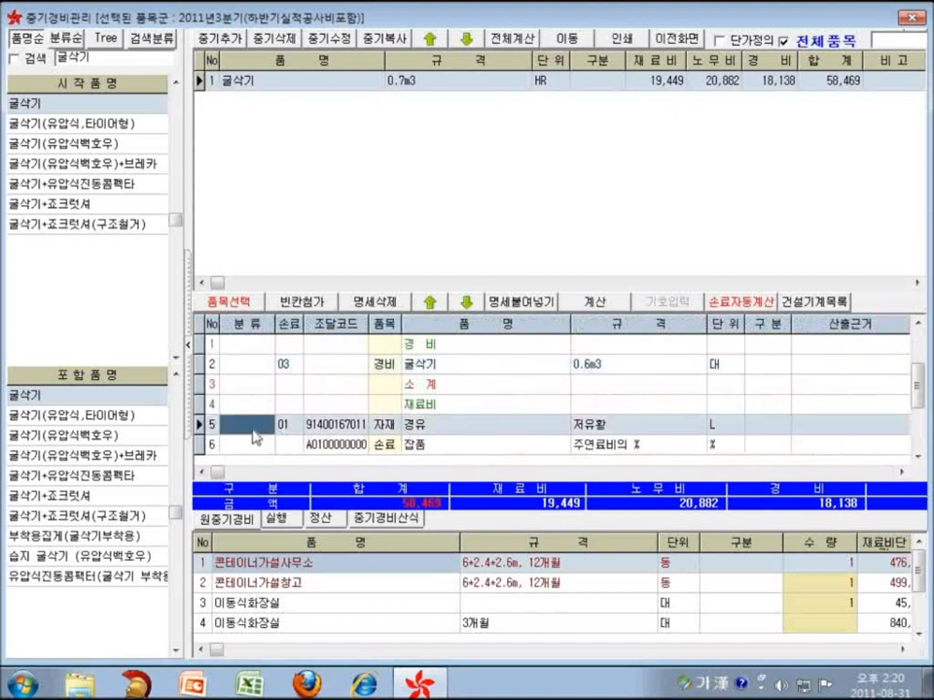
click(464, 432)
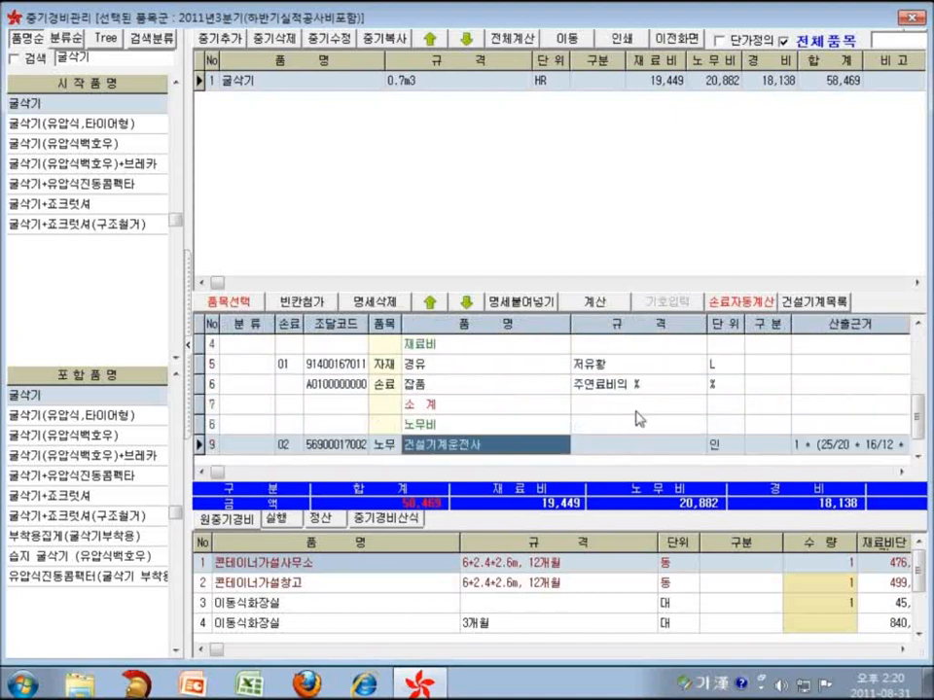
key(Up)
key(Up)
key(Up)
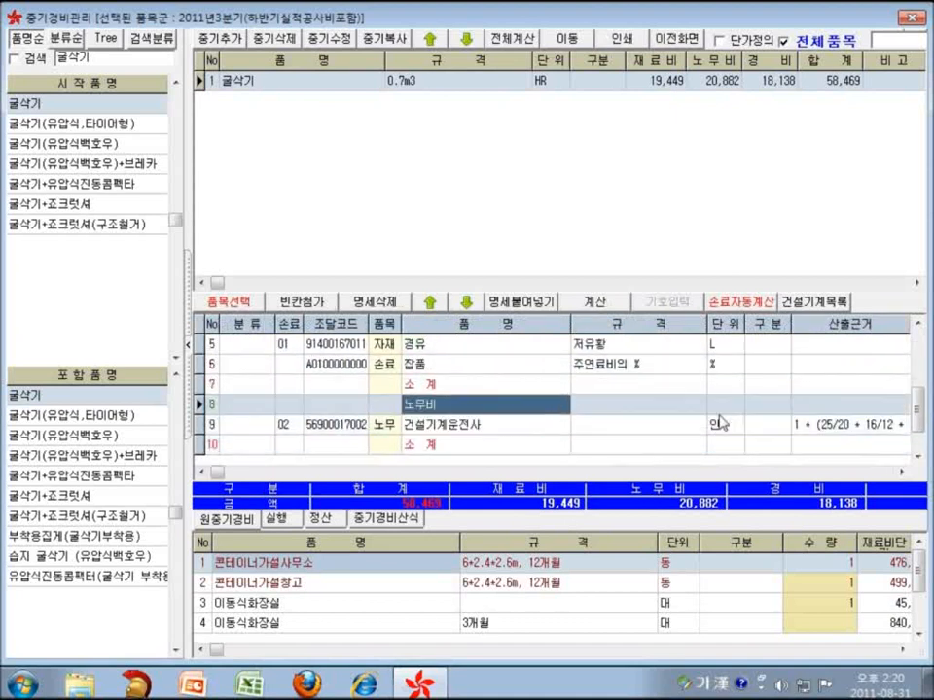
key(Up)
key(Right)
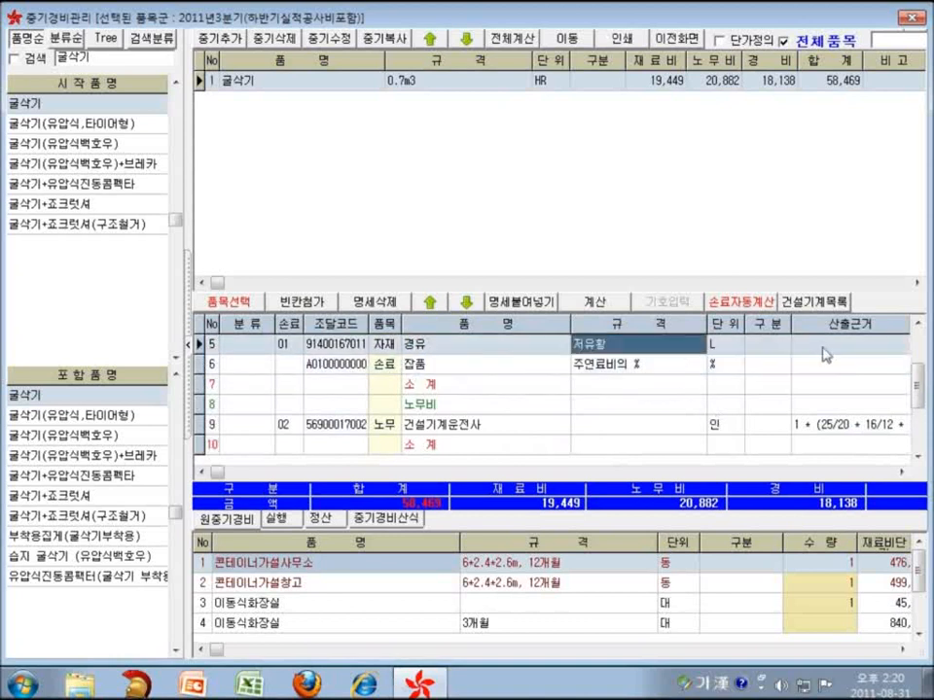
Step: Examine the 건설기계운전사 row from its 산출근거 formula across to its 노무비단가
click(884, 429)
key(Right)
key(Right)
key(Right)
key(Right)
key(Right)
key(Right)
key(Right)
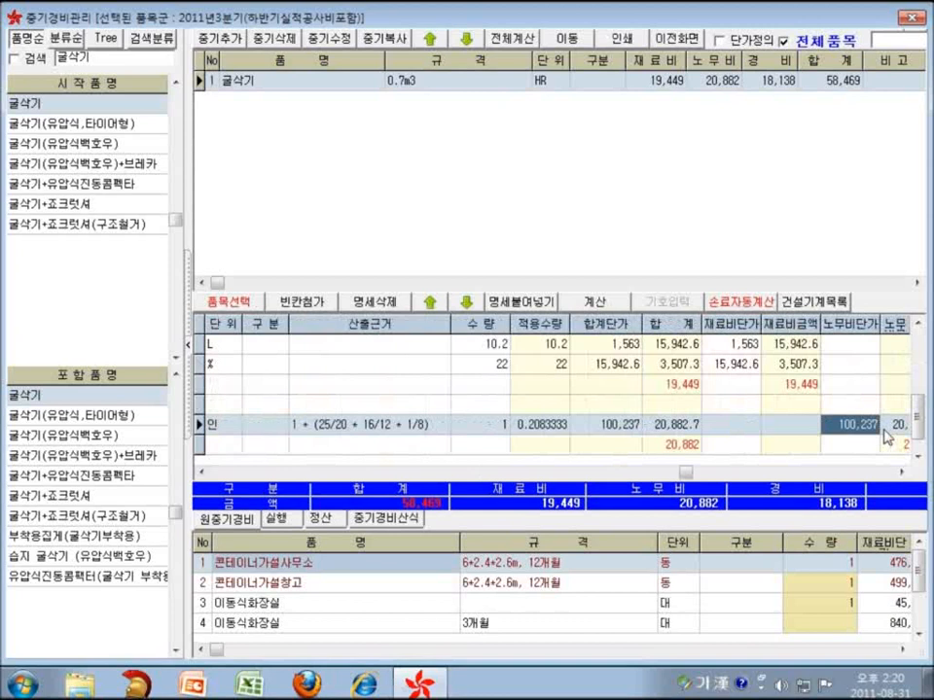
Step: Set the 분류 of the 경유 row in the material costs to 가설비
key(Home)
key(Up)
key(Up)
key(Up)
key(Up)
key(Up)
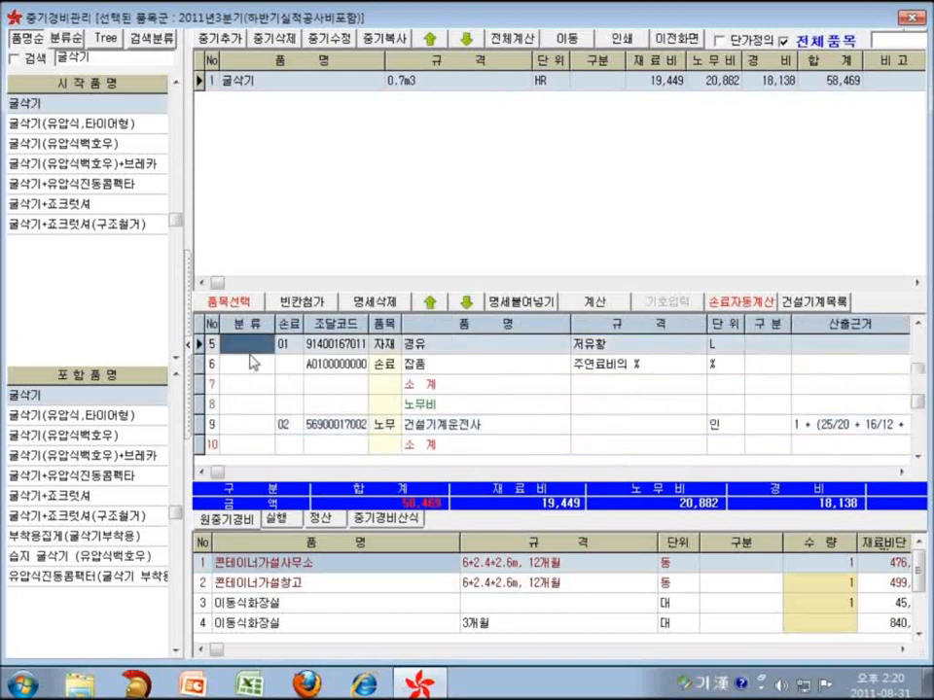
key(Up)
click(250, 385)
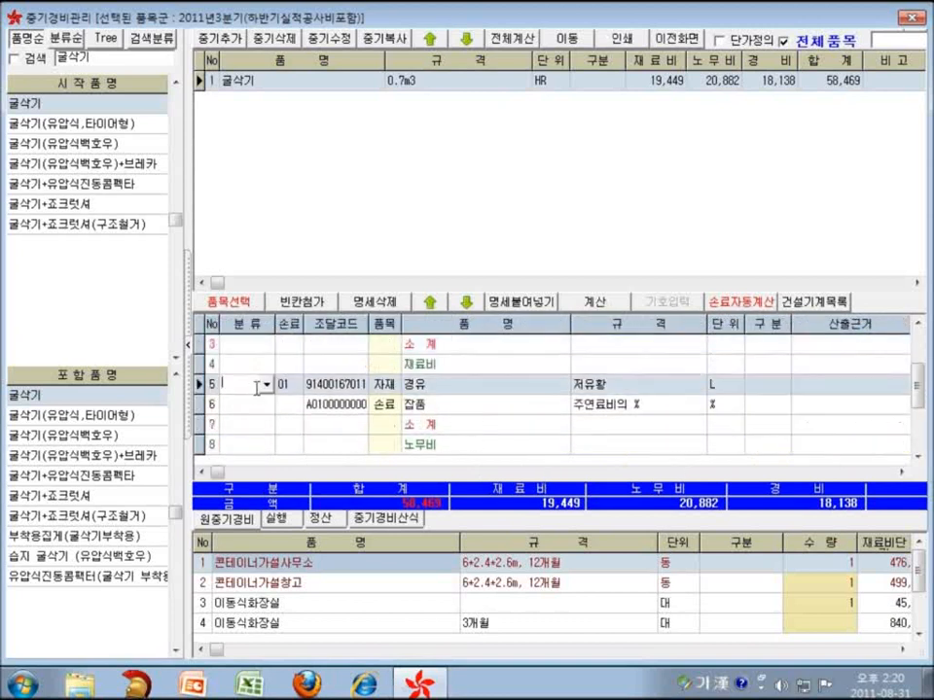
click(266, 386)
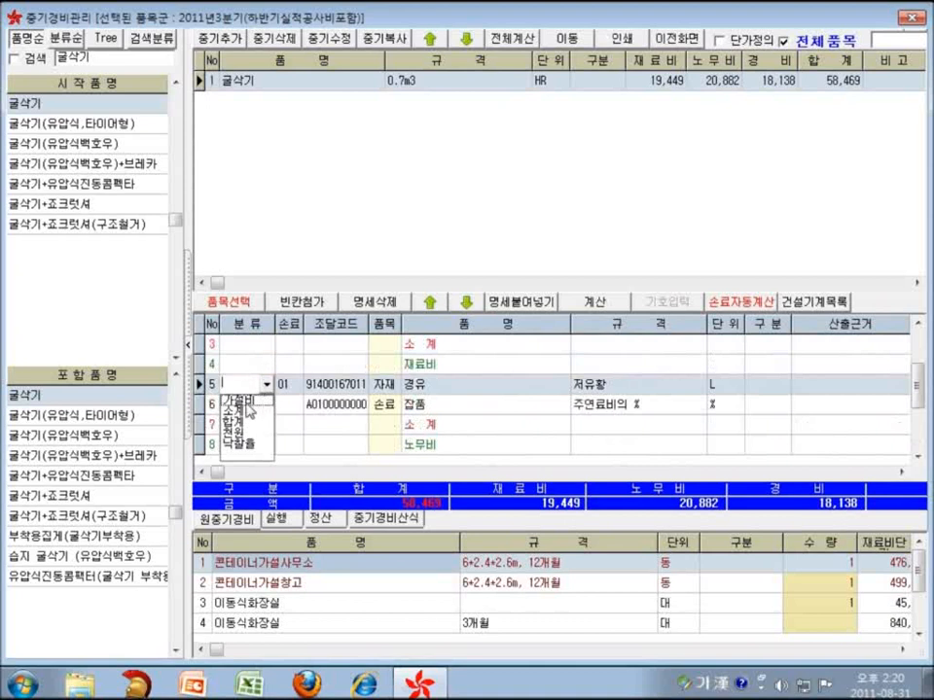
click(253, 400)
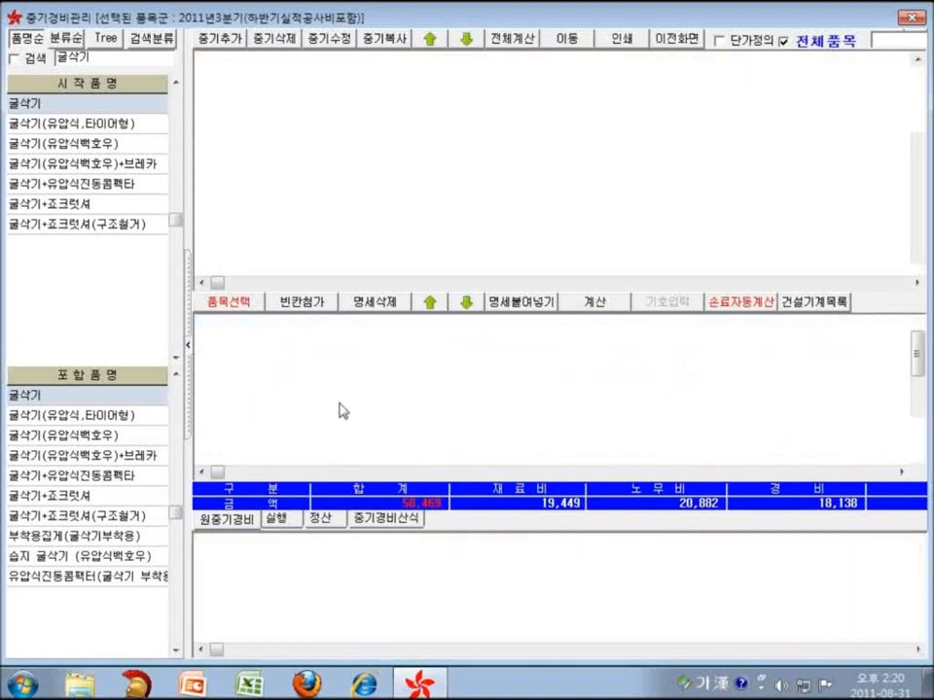
click(438, 388)
Step: Examine the 경유 row across its columns to see which cost column holds its unit price and amount
key(Right)
key(Right)
key(Right)
key(Right)
key(Right)
key(Right)
key(Right)
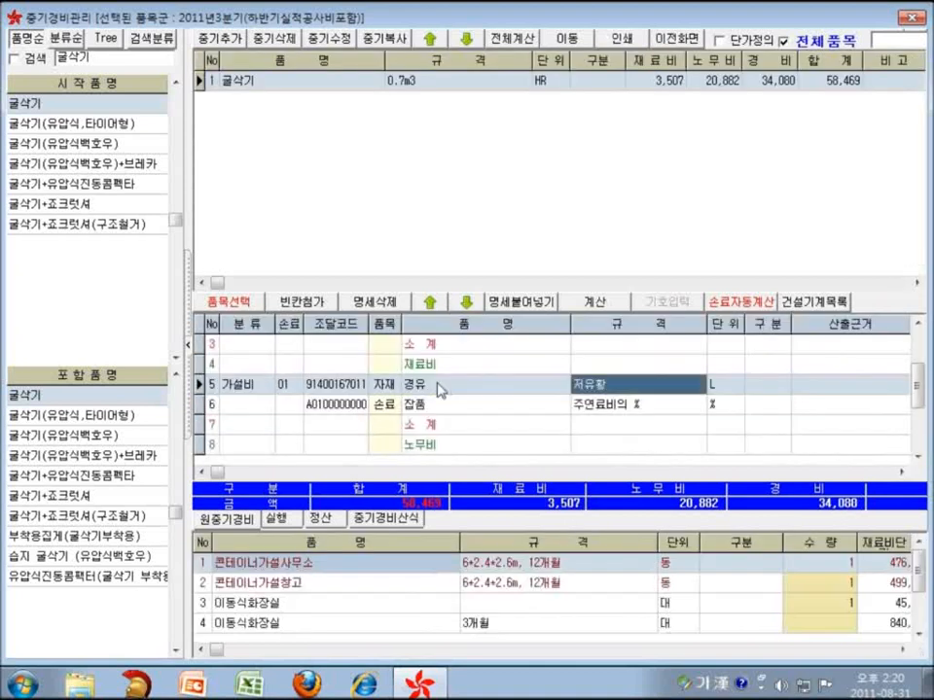
key(Right)
key(Right)
key(Right)
key(Right)
key(Right)
key(Right)
key(Right)
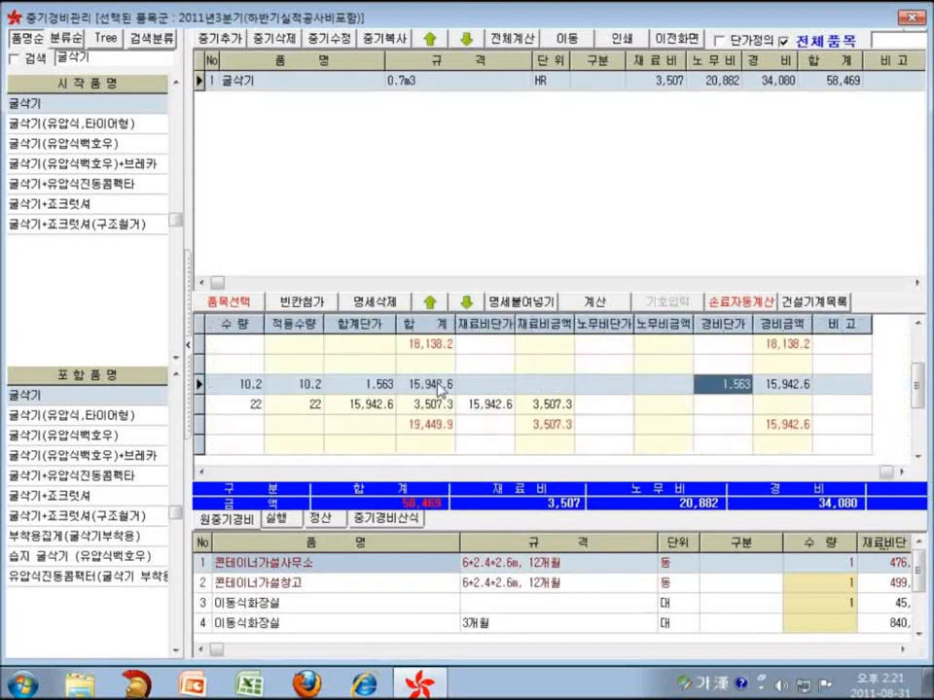
Step: Set the 분류 of the 잡품 row to 가설비 and check its 경비단가 and 경비금액
key(Home)
key(Down)
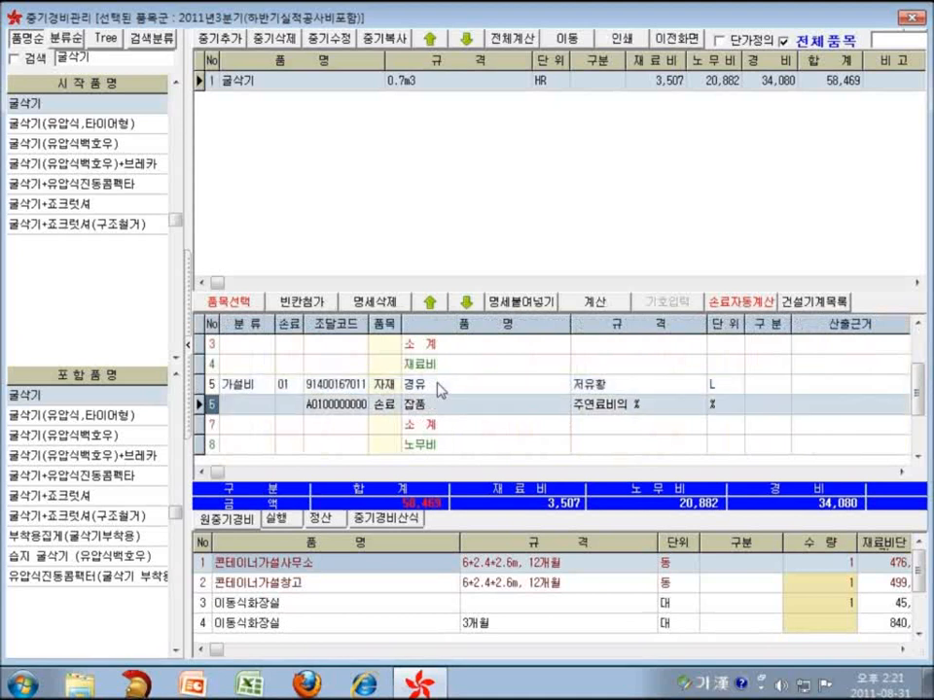
click(261, 403)
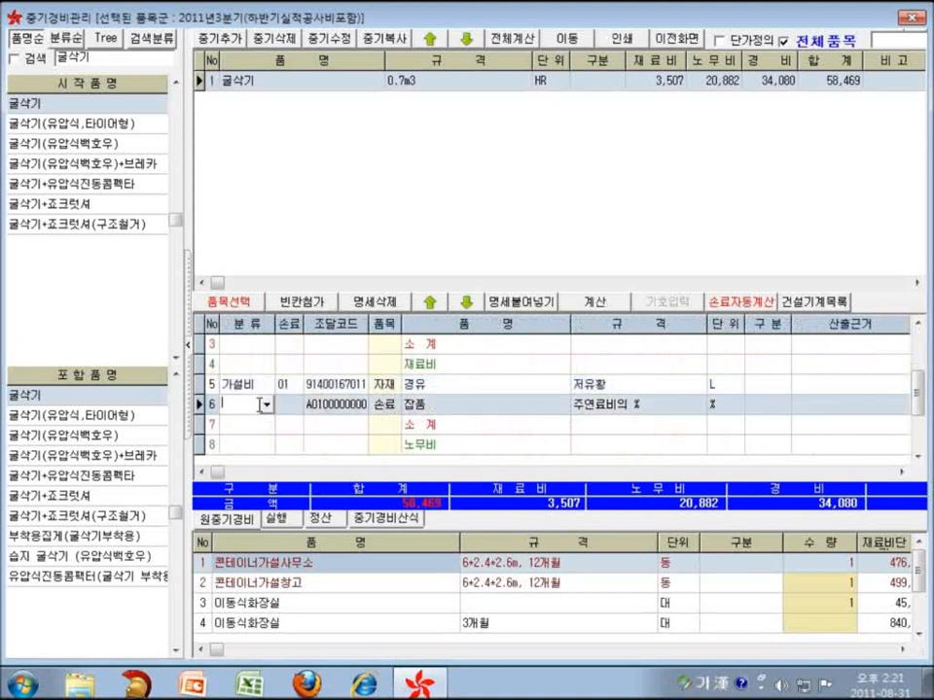
click(267, 403)
click(255, 370)
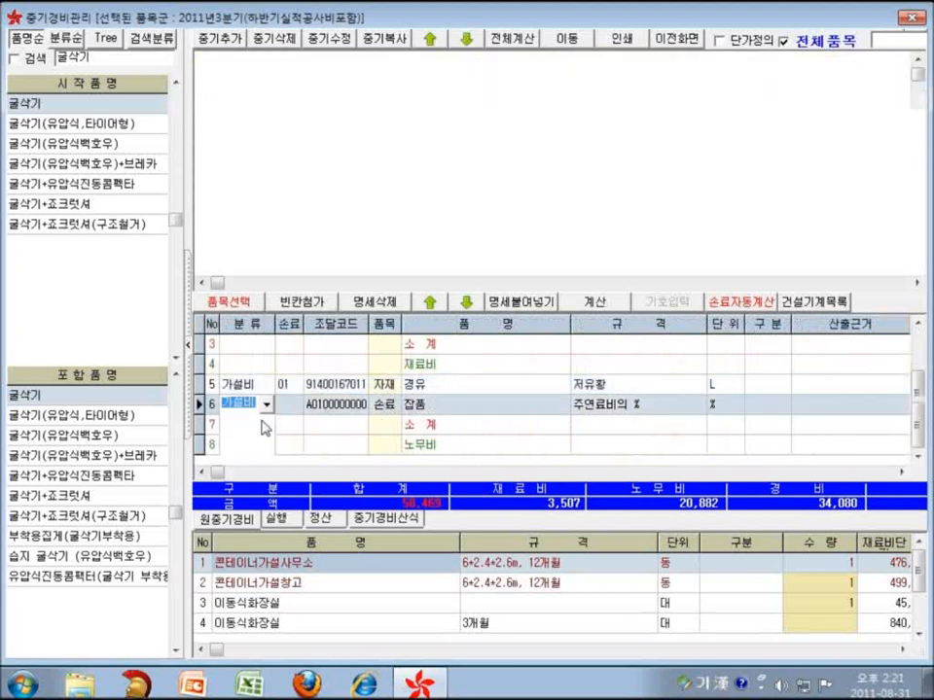
click(355, 390)
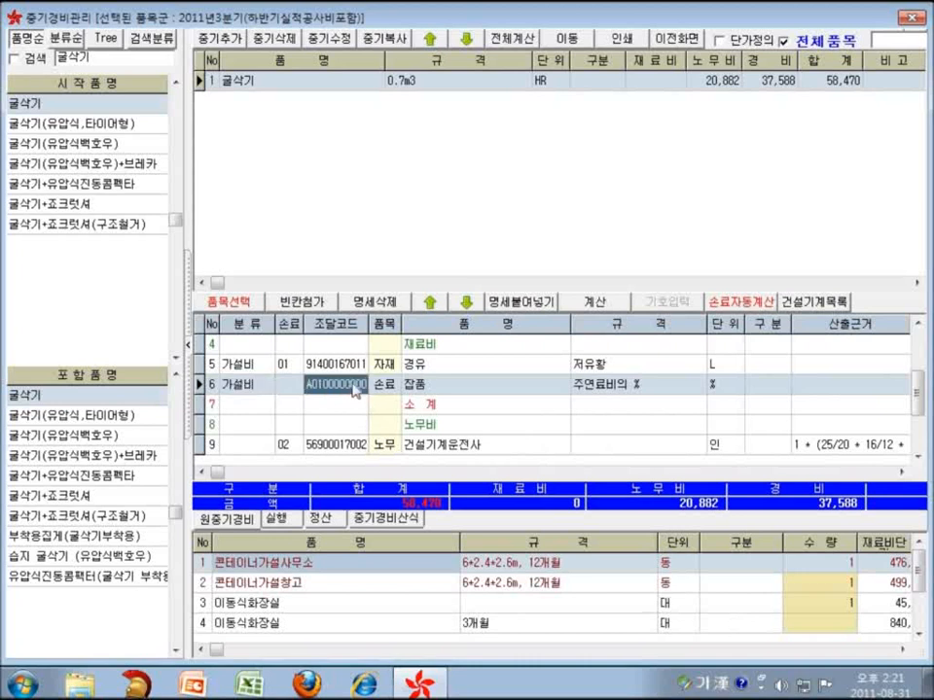
key(Right)
key(Right)
key(Right)
key(End)
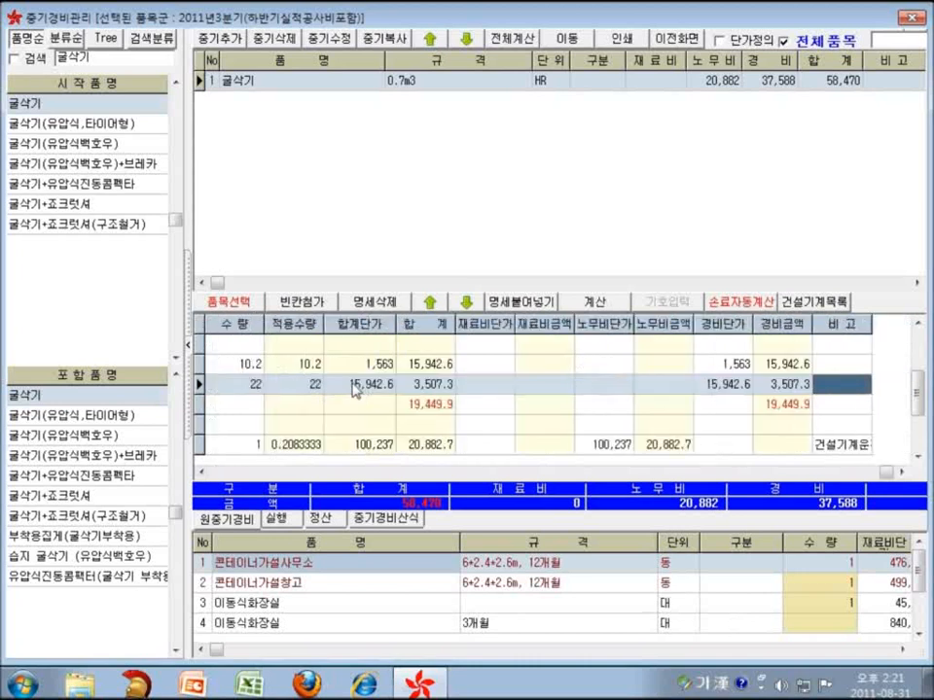
Step: Set the 분류 of the 건설기계운전사 row to 가설비 and check its 경비단가 and 경비금액
key(Down)
key(Down)
key(Down)
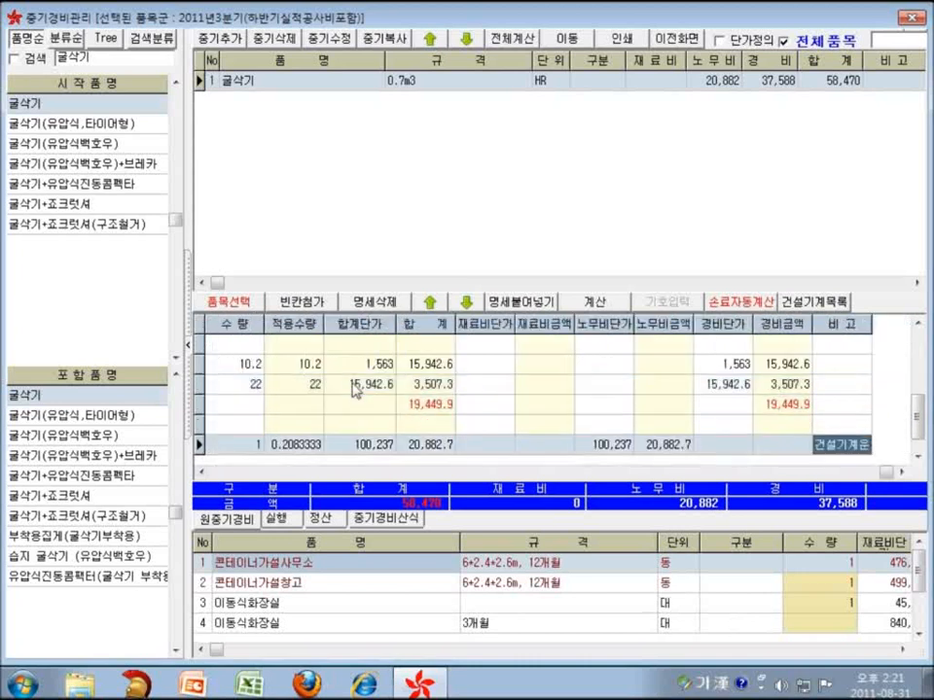
key(Home)
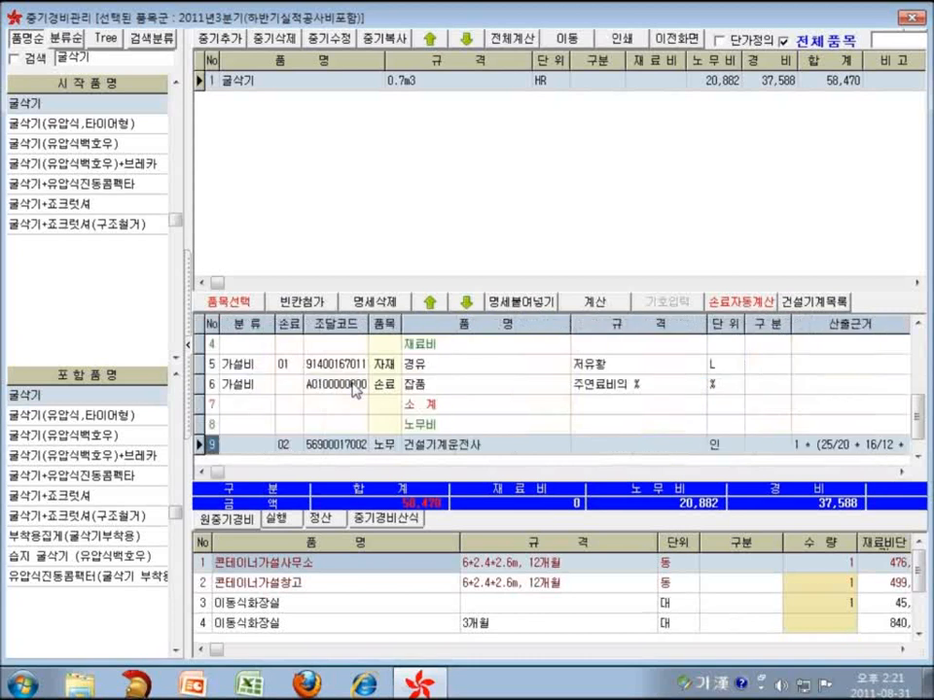
click(262, 447)
click(262, 447)
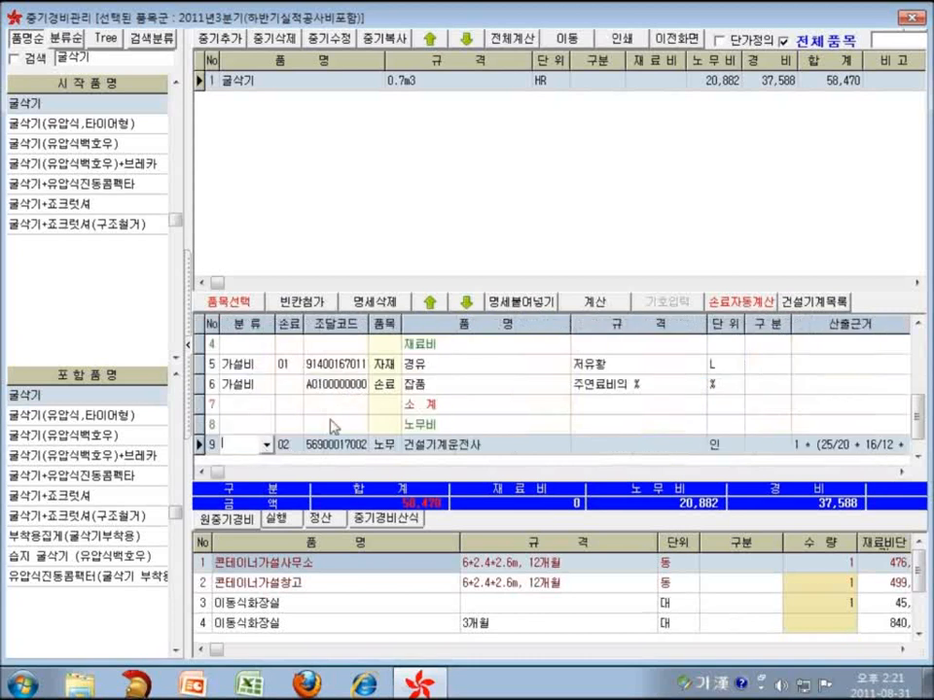
click(267, 447)
click(258, 464)
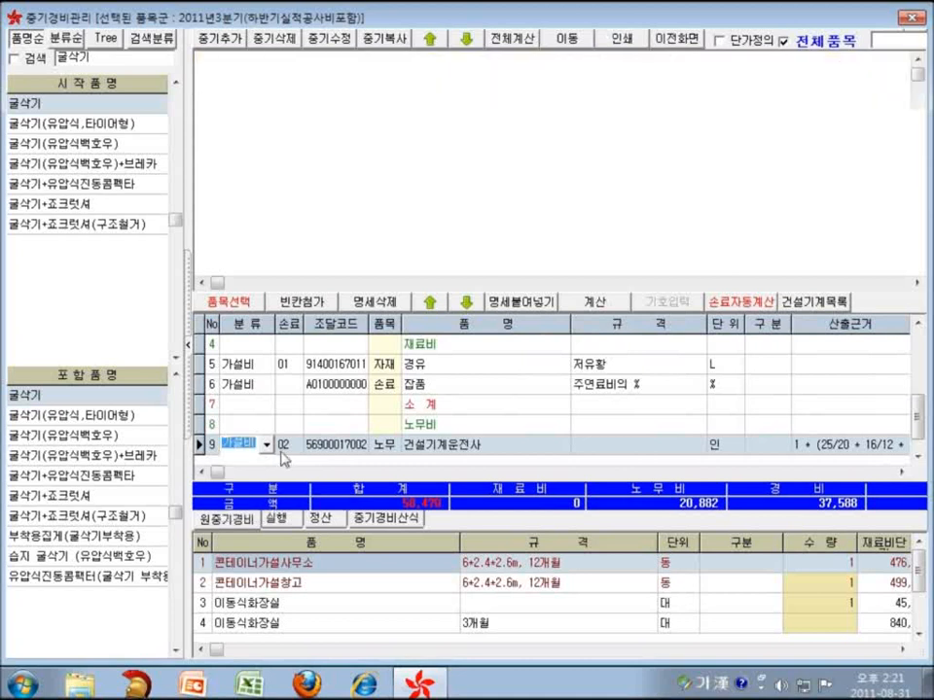
click(534, 429)
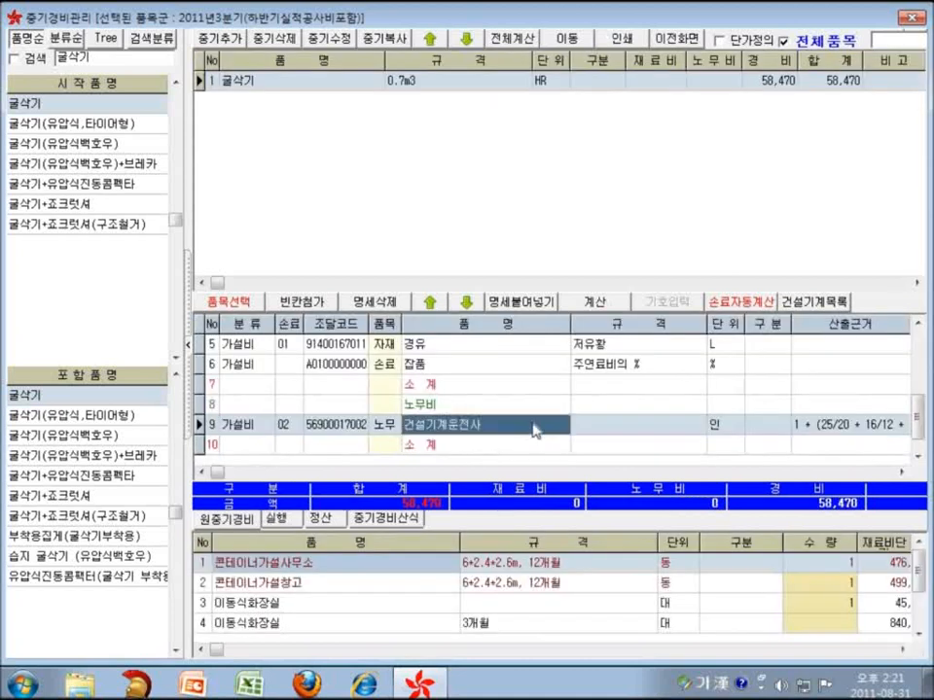
key(End)
key(Left)
key(Left)
key(Right)
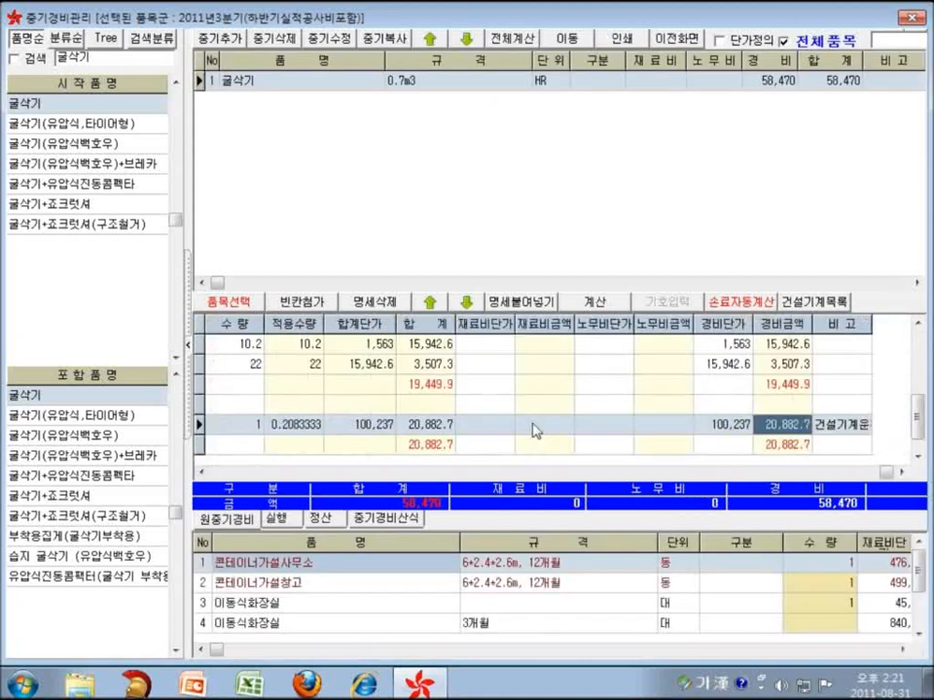
key(Left)
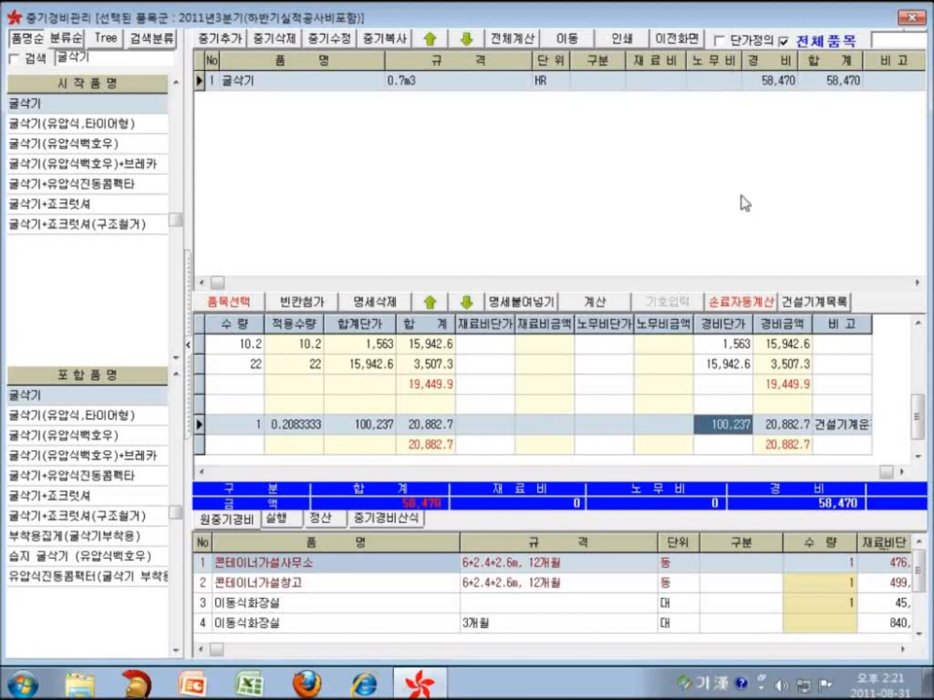
Step: Clear the 가설비 classification from the 건설기계운전사, 잡품 and 경유 rows
click(248, 474)
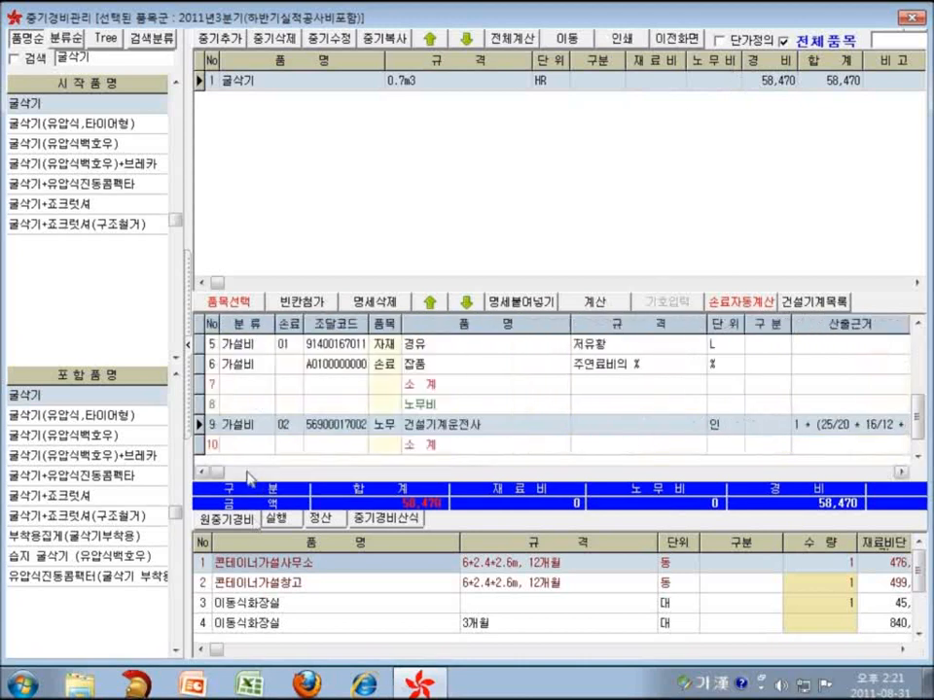
key(Delete)
key(Return)
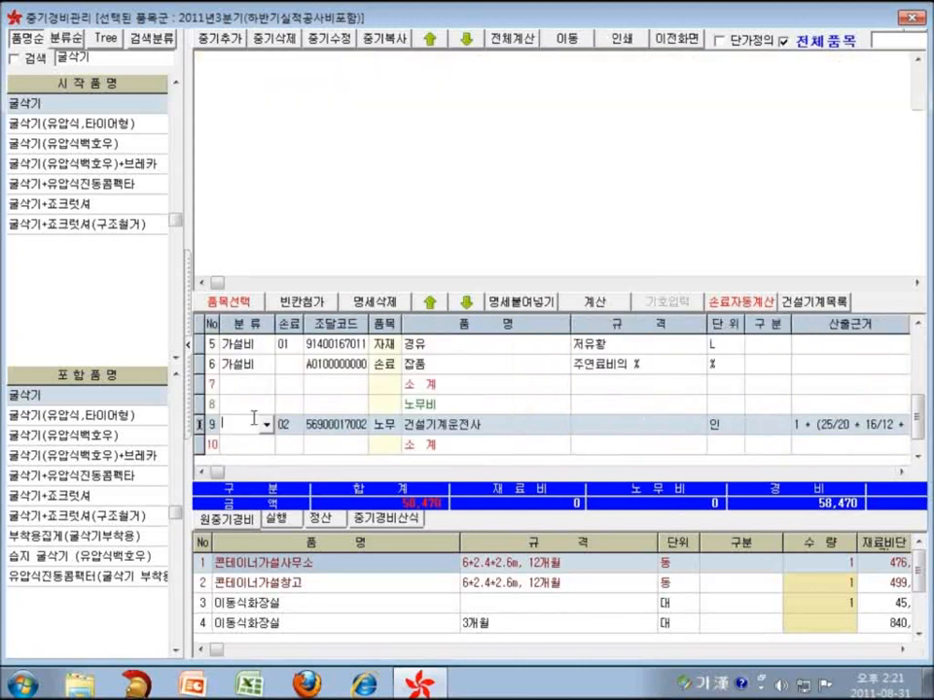
click(255, 367)
key(Delete)
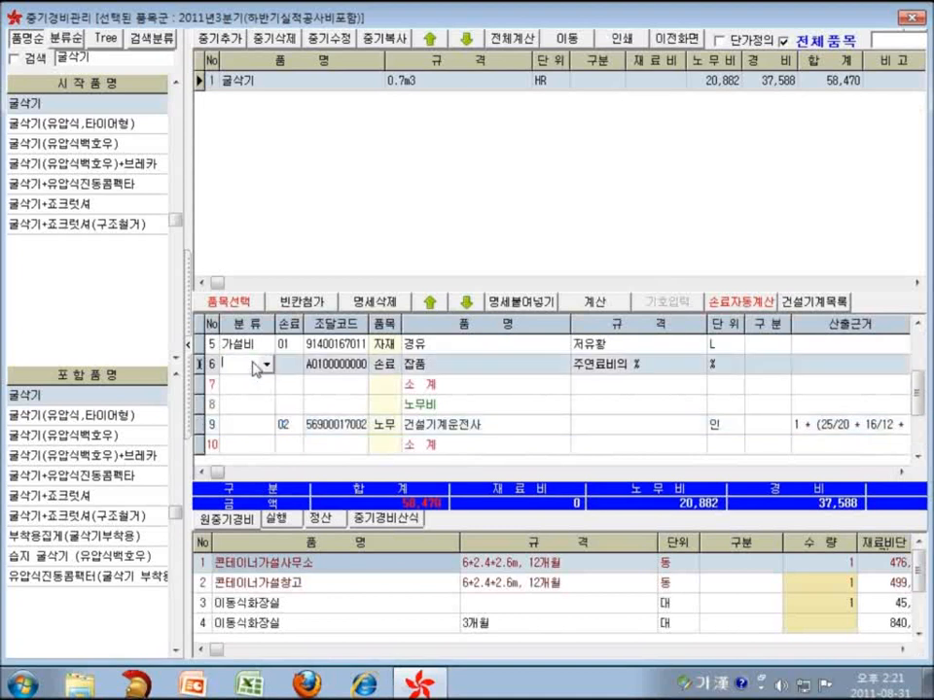
key(Return)
click(255, 368)
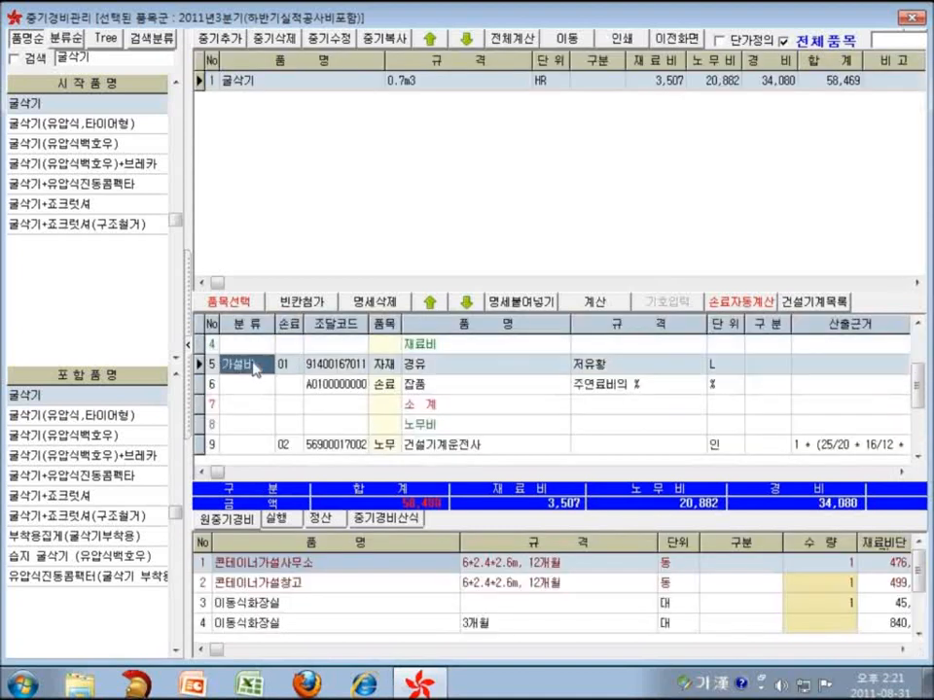
key(Delete)
key(Return)
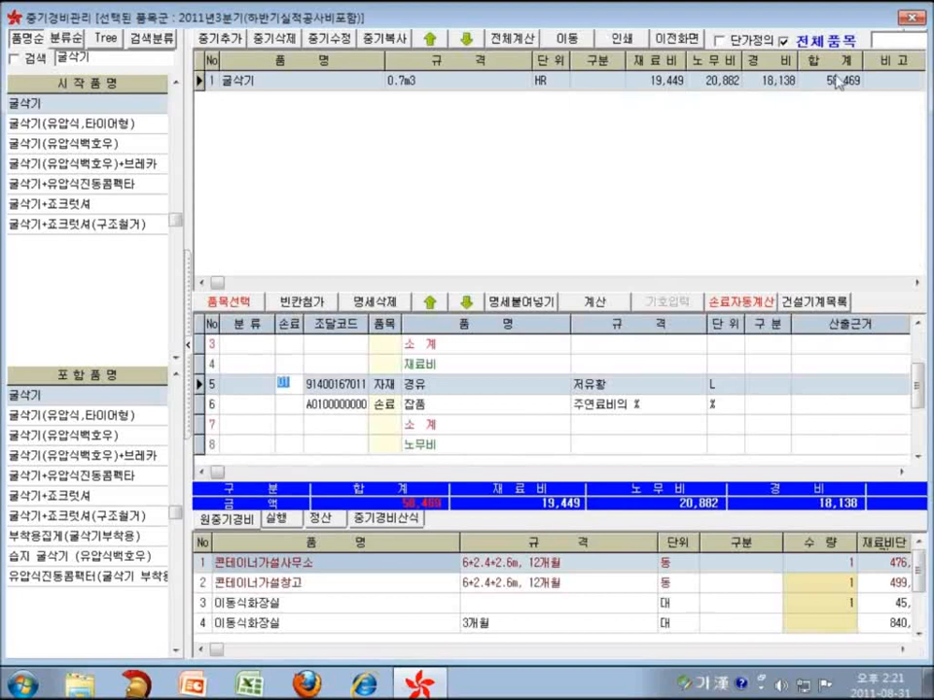
click(440, 151)
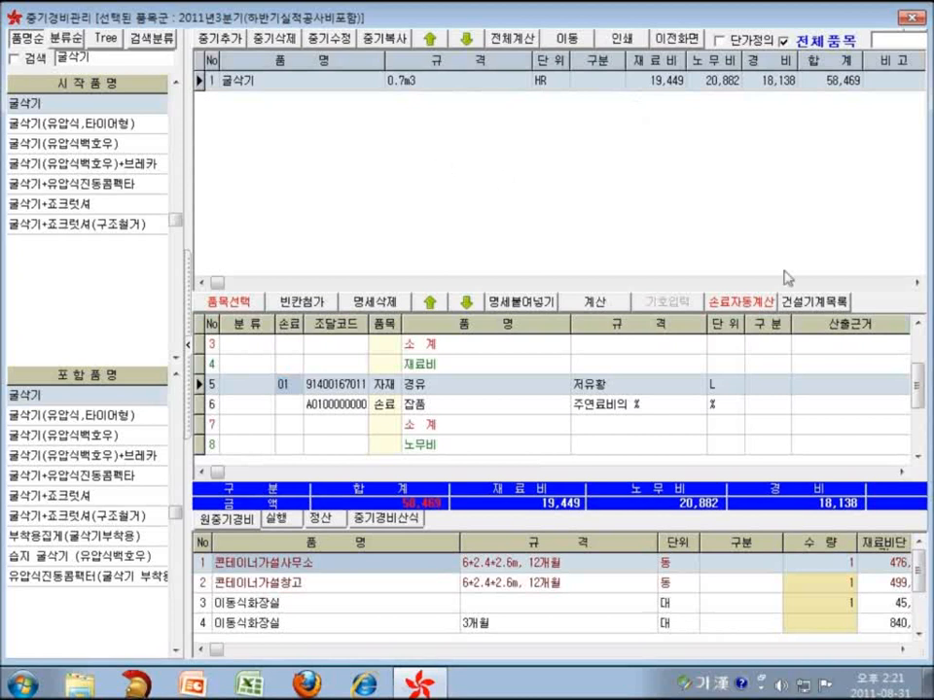
Step: Change the 규격 of the 굴삭기 equipment entry to 0.6m3, matching its machine expense row
click(916, 355)
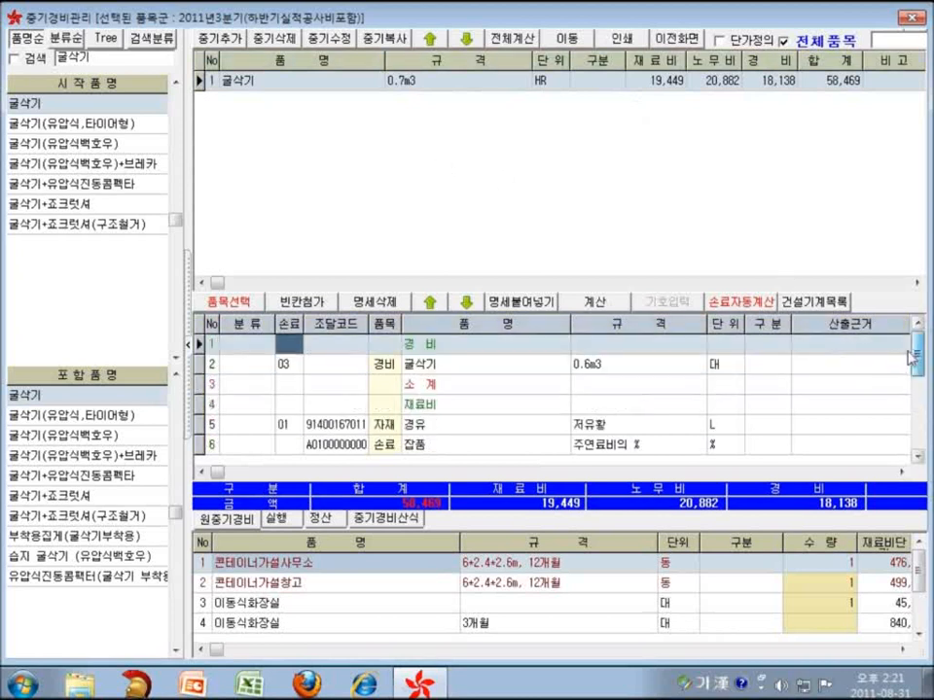
click(530, 367)
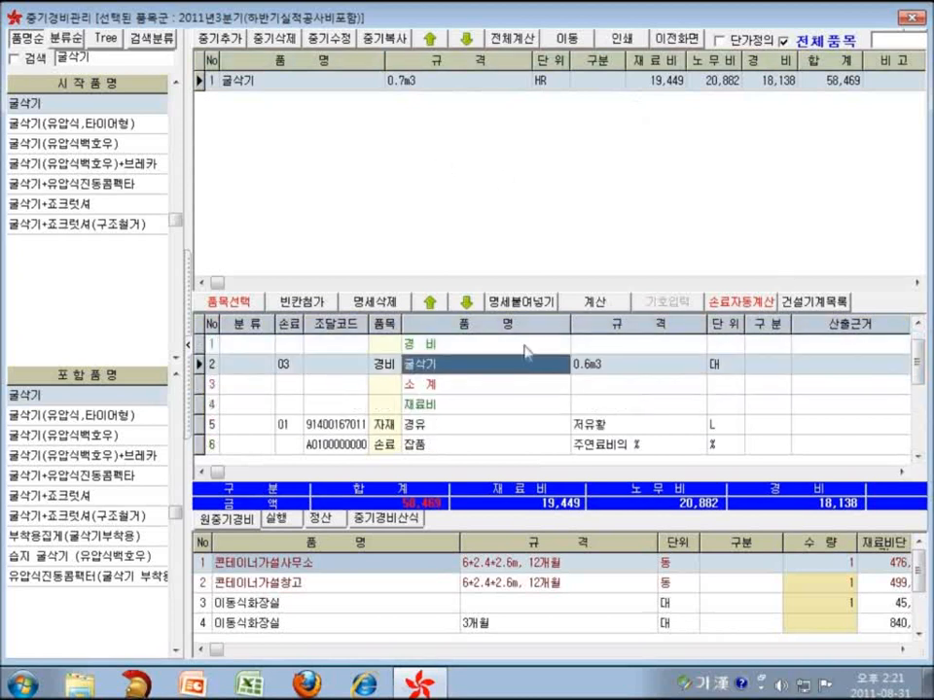
click(605, 370)
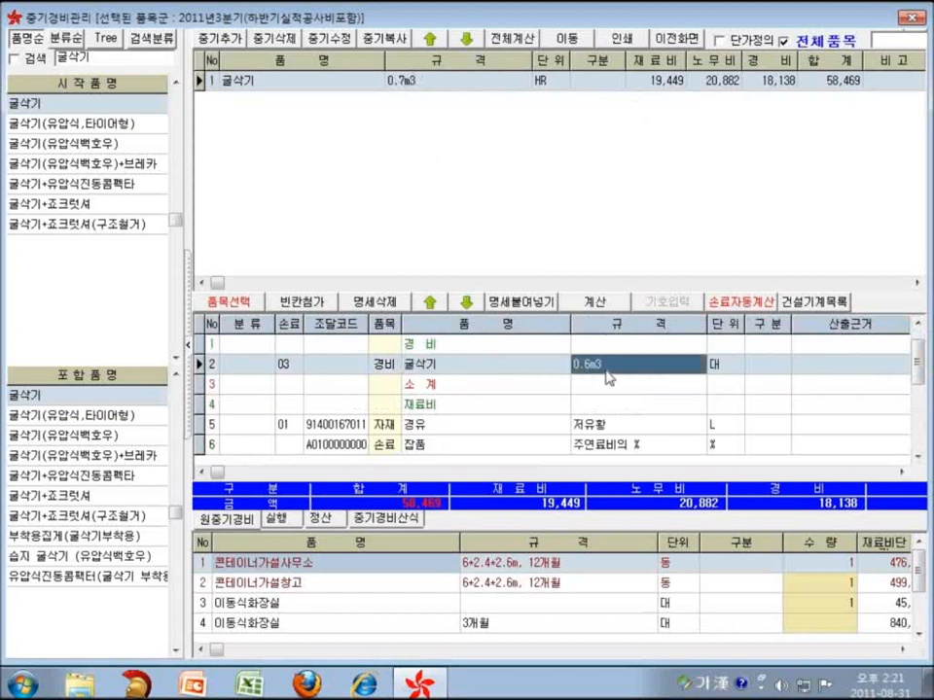
click(329, 39)
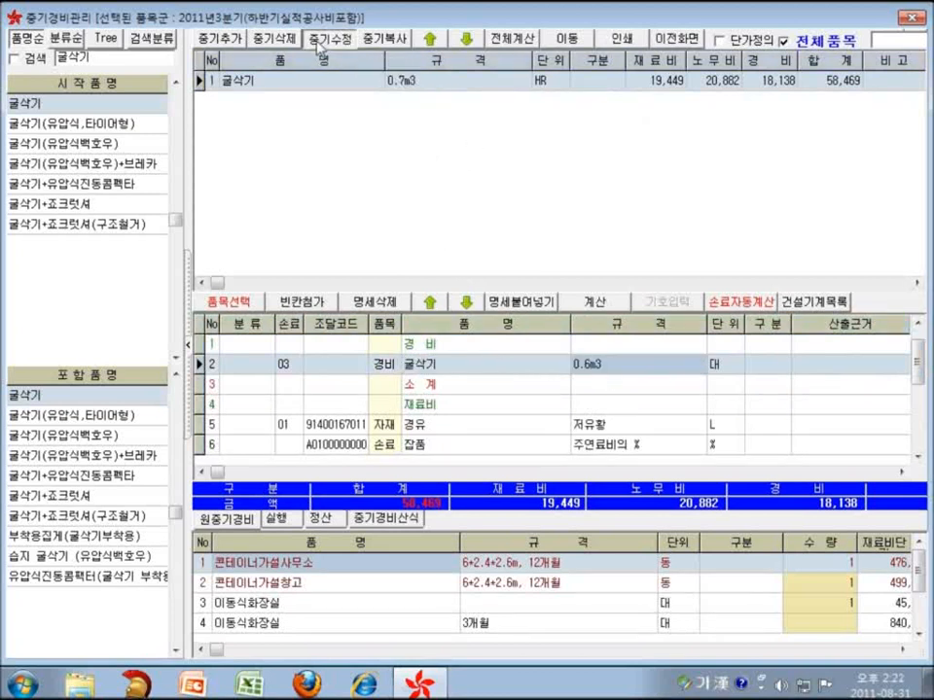
click(211, 336)
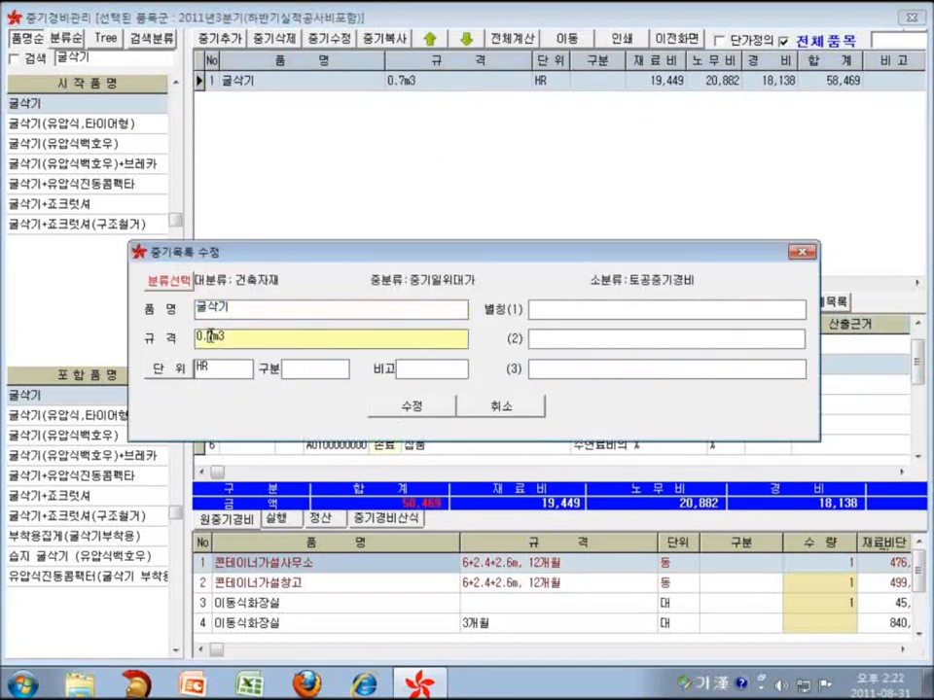
key(Tab)
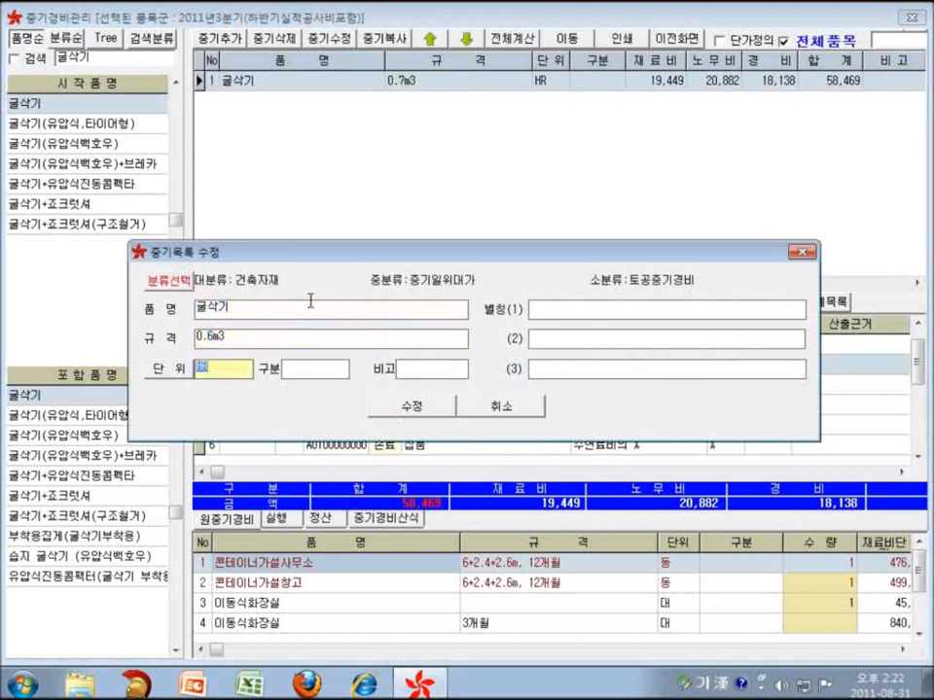
key(Return)
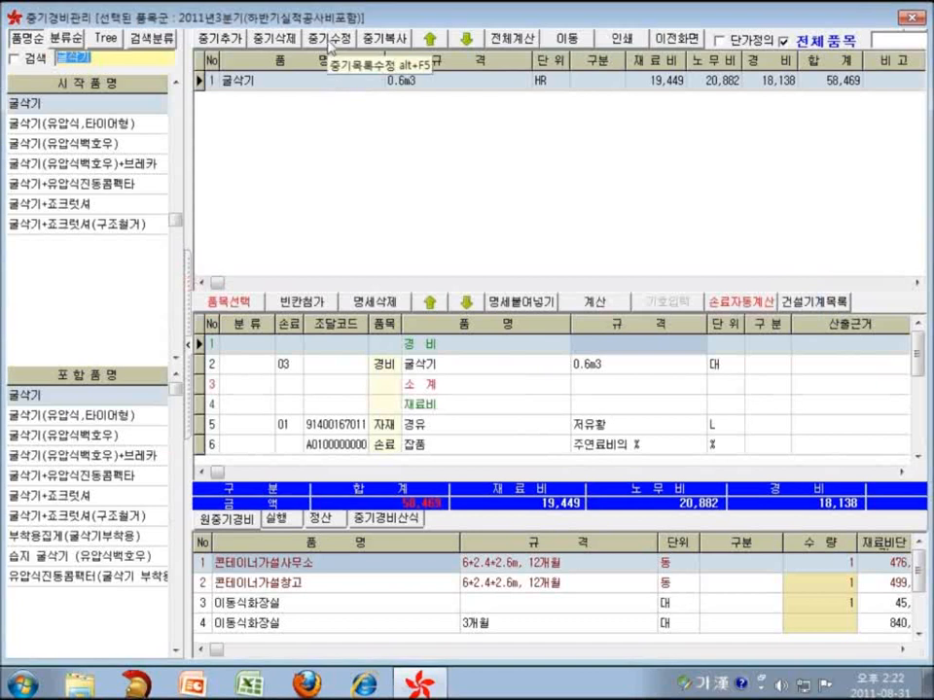
click(329, 39)
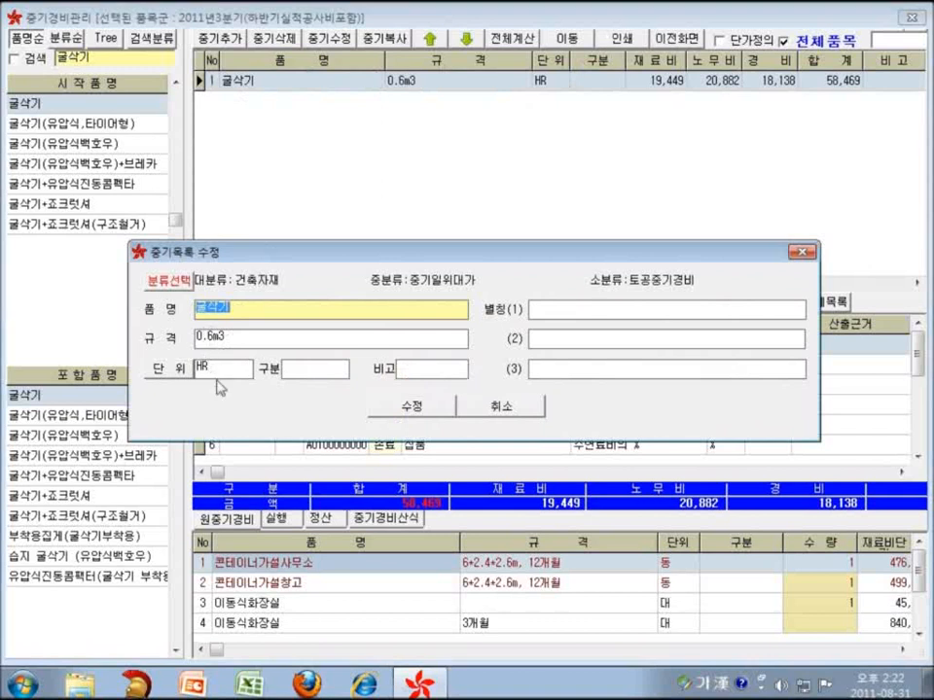
click(486, 407)
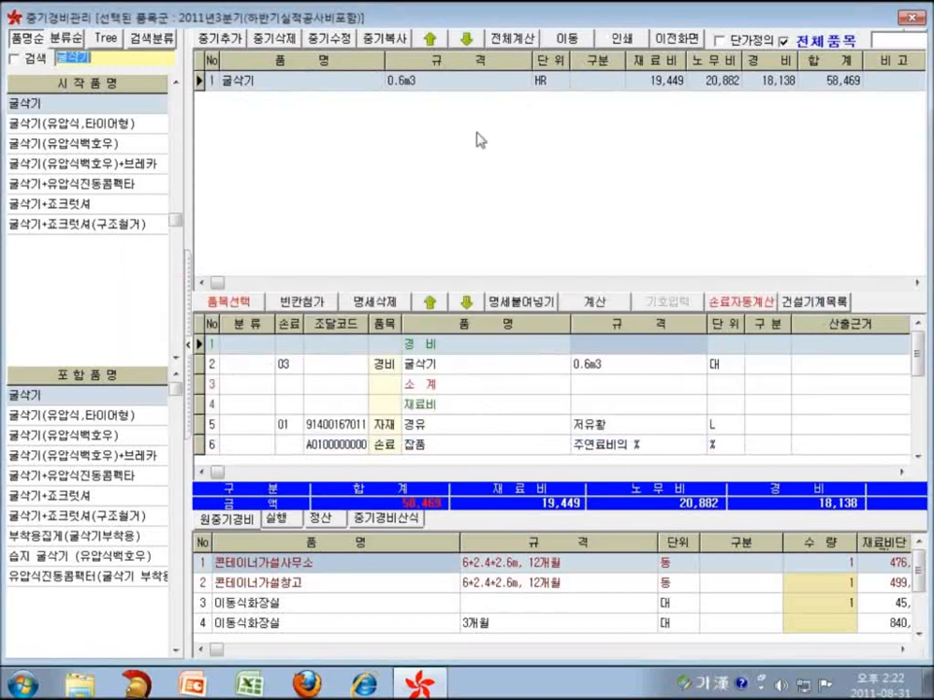
Step: Copy the 굴삭기 0.6m3 equipment entry as a new entry with the 규격 0.7m3
click(433, 82)
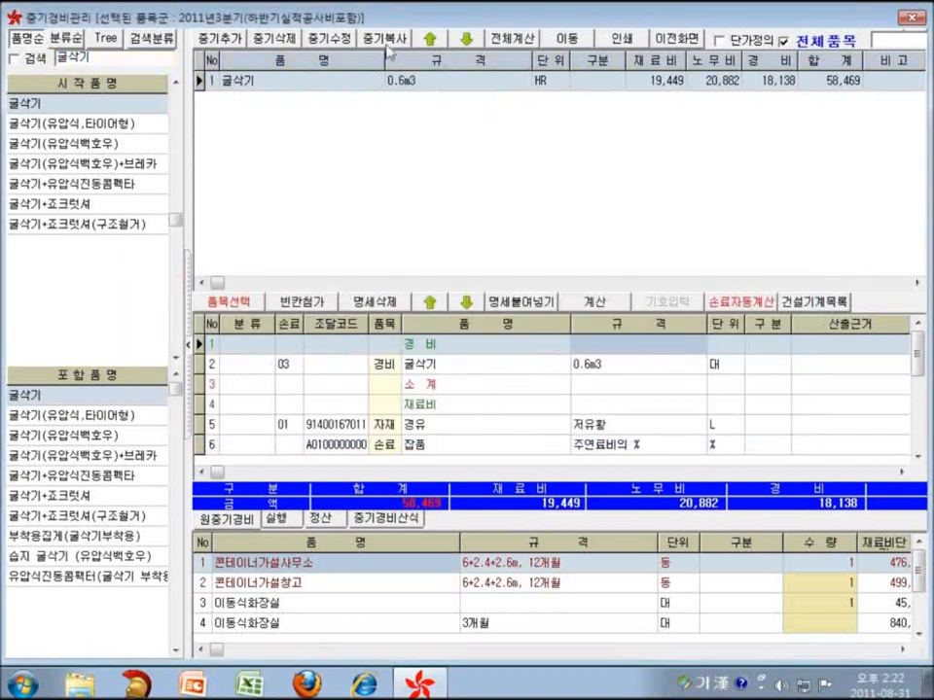
click(385, 40)
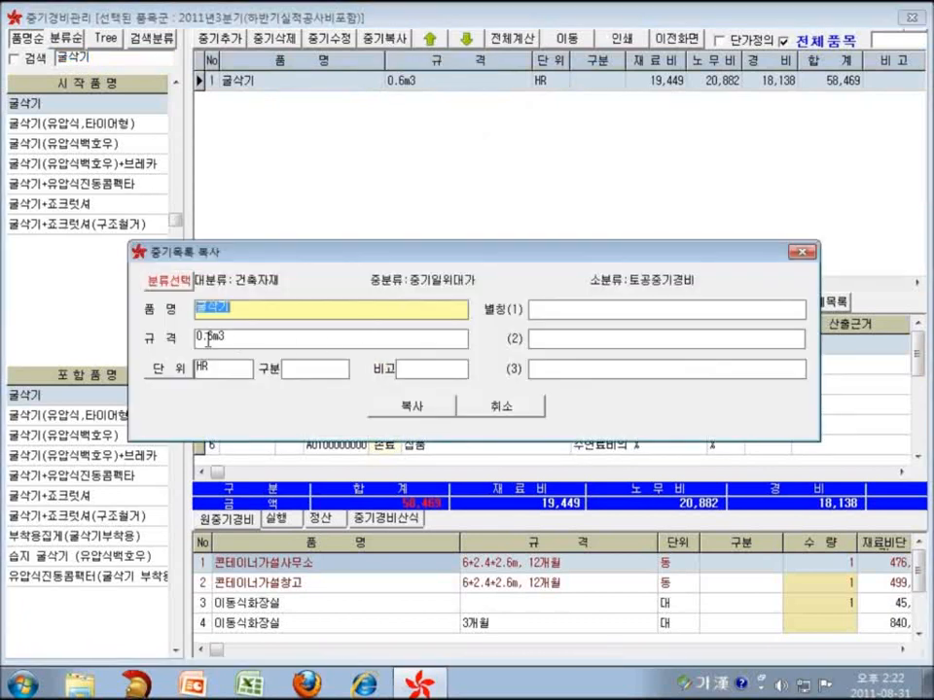
click(214, 338)
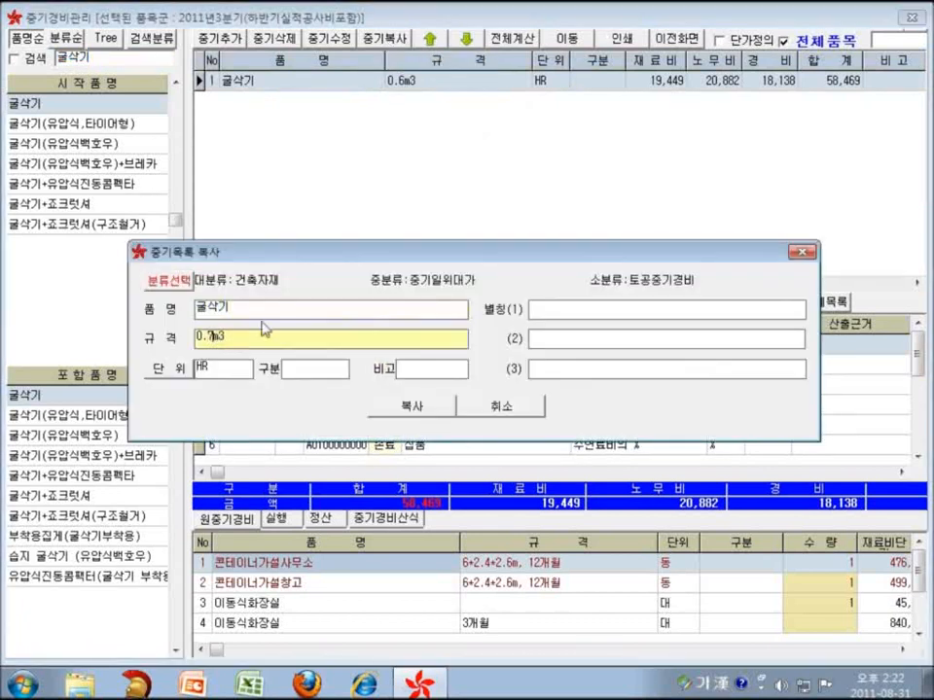
click(409, 408)
click(457, 403)
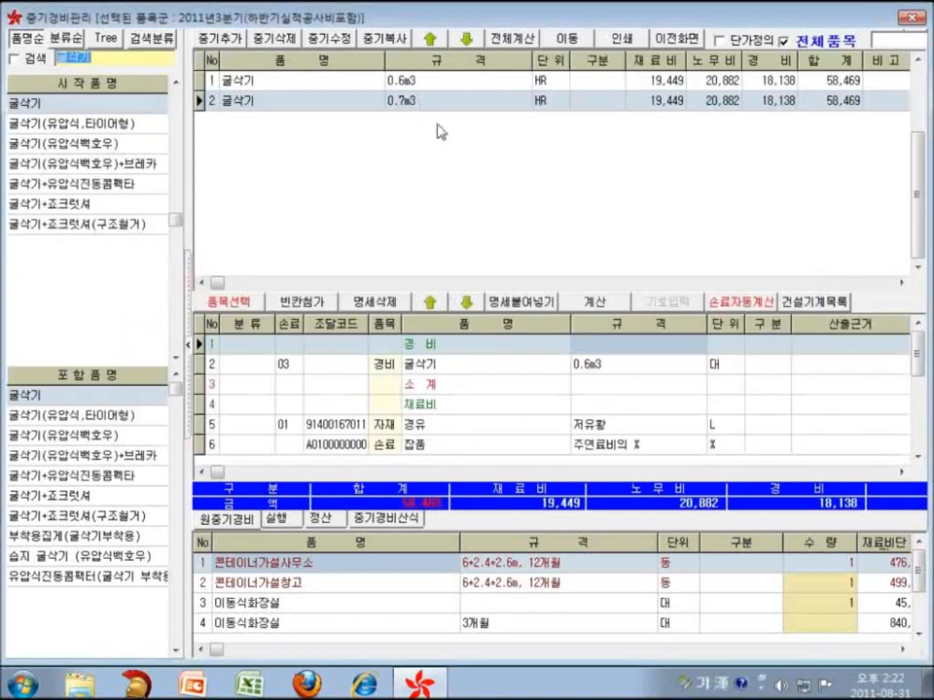
Step: Examine the detail rows of the 0.6m3 굴삭기 equipment entry, especially the 규격 of its 굴삭기 expense row
click(424, 82)
click(507, 411)
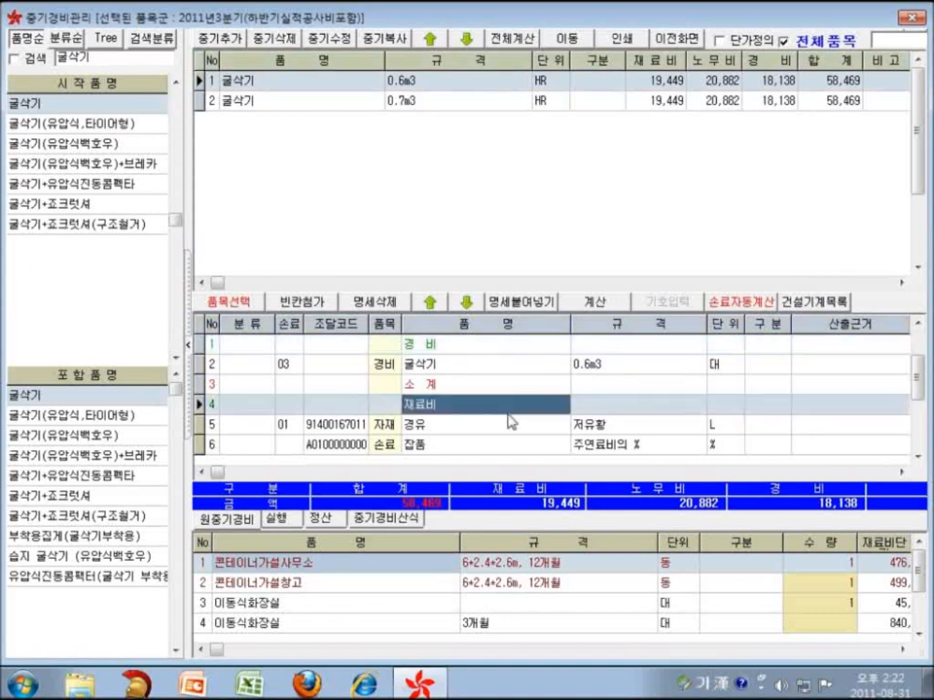
click(917, 350)
click(605, 364)
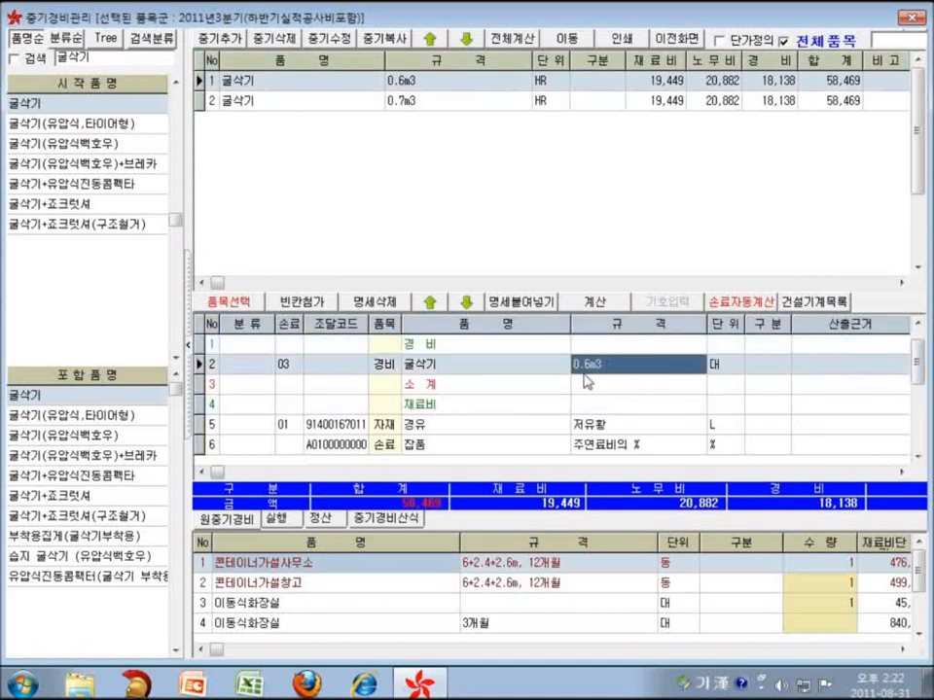
click(918, 457)
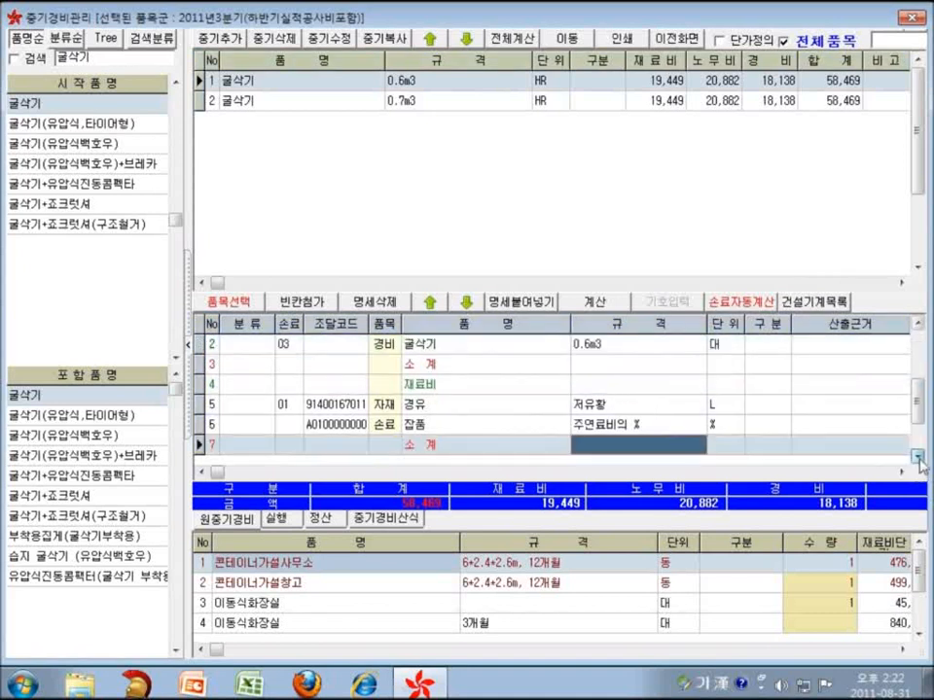
drag(917, 425, 918, 351)
click(568, 369)
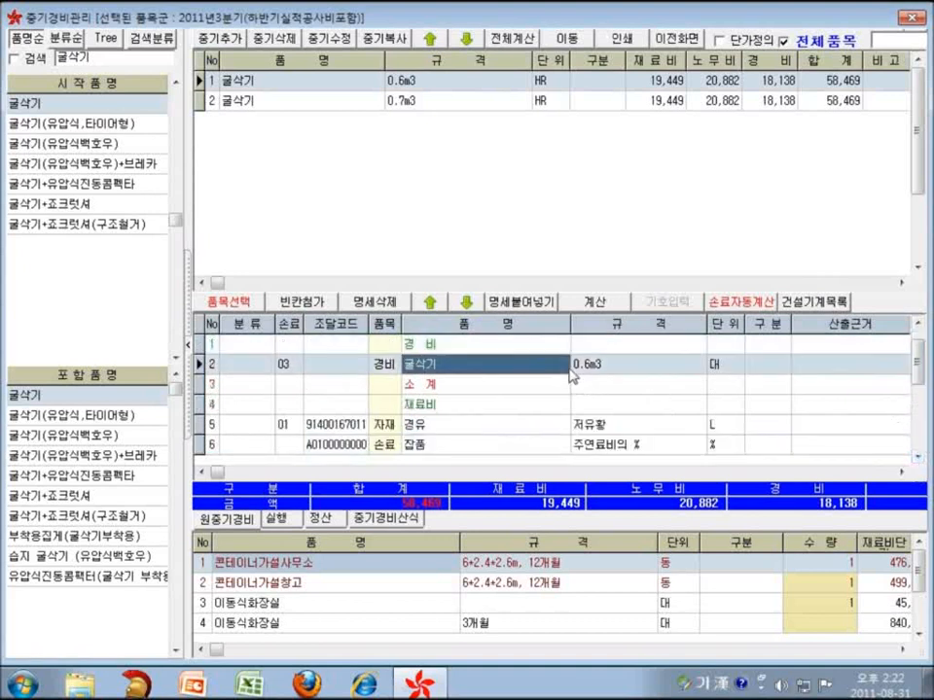
click(623, 370)
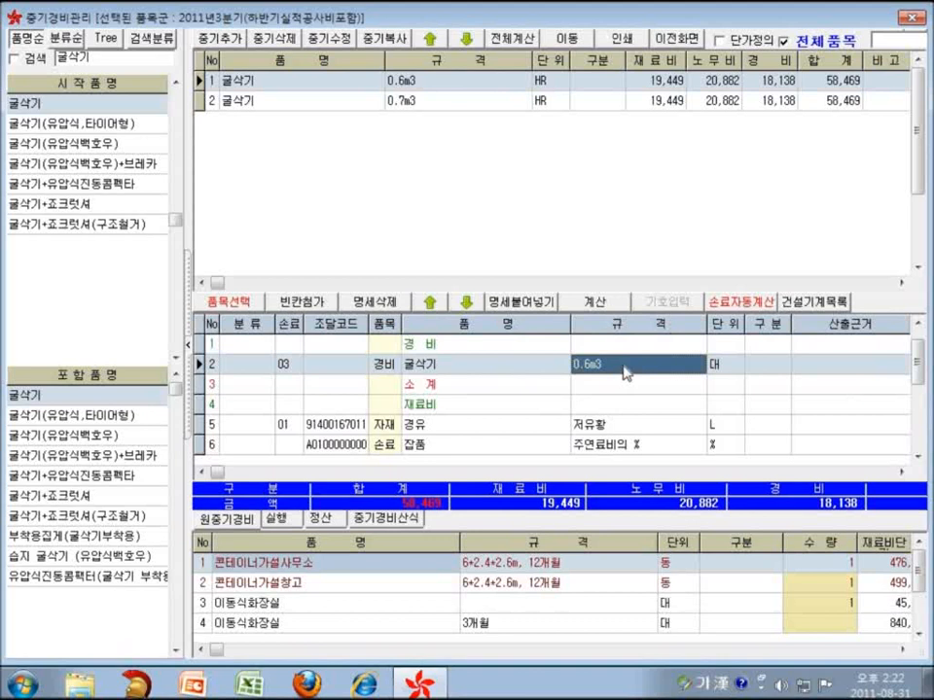
click(415, 86)
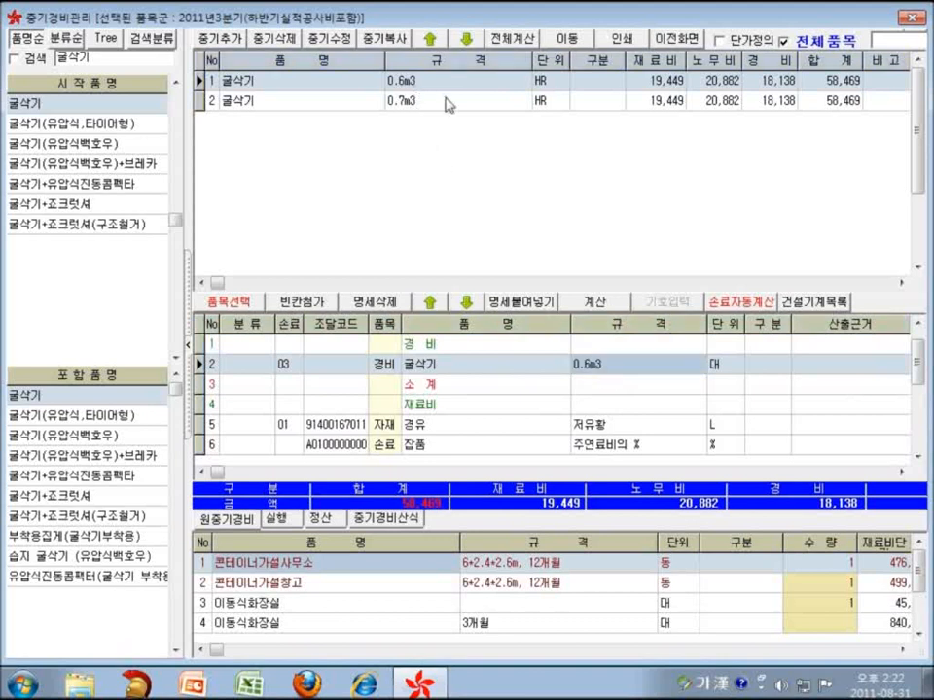
Step: Leave 중기경비관리, look up the 굴삭기 item in 품목관리, and close it
click(678, 42)
click(44, 59)
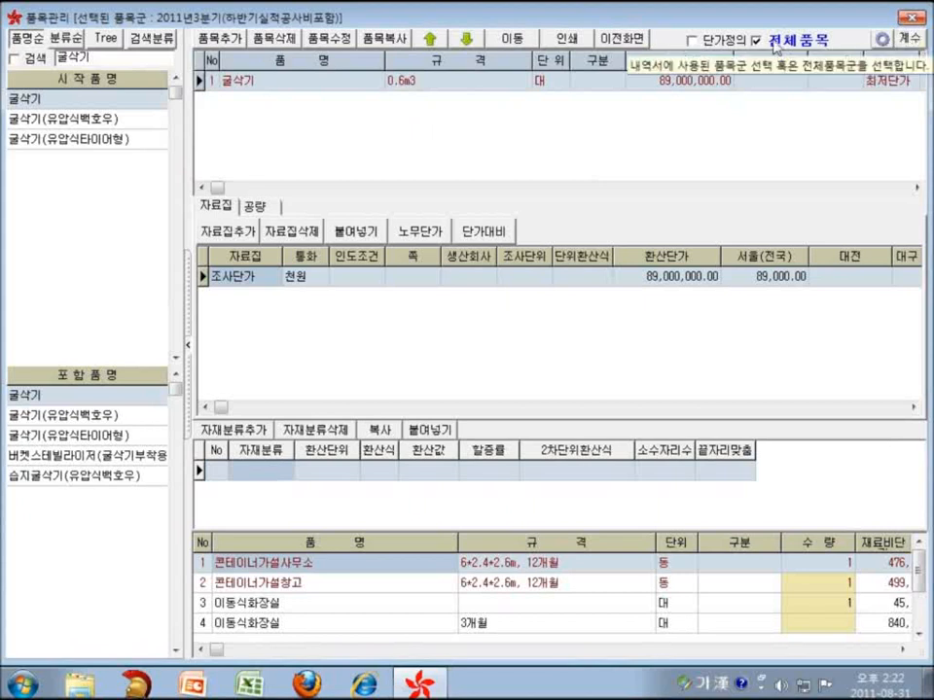
click(912, 16)
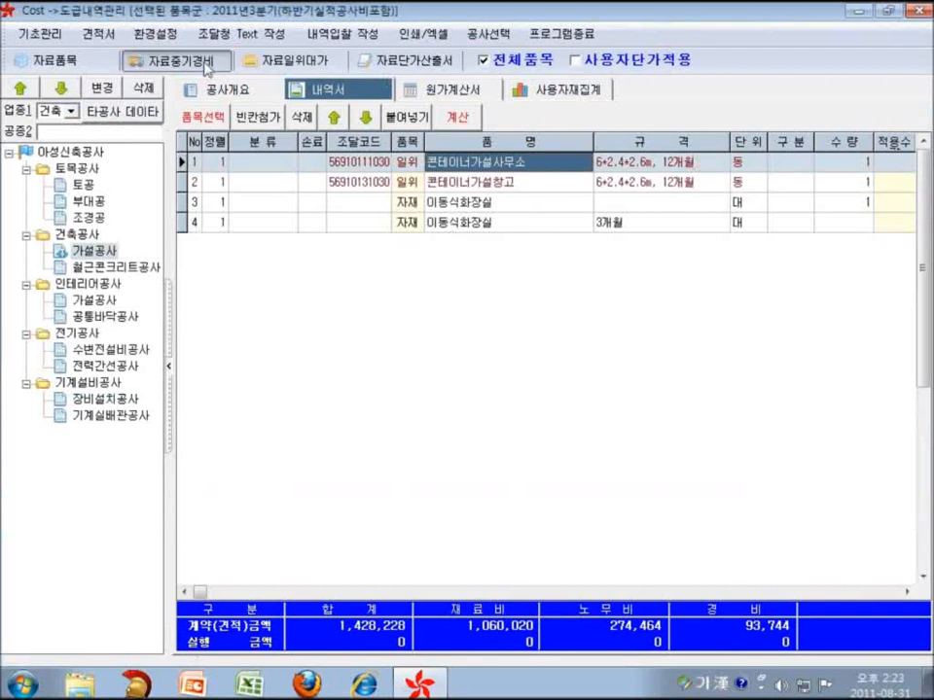
Step: Reopen 중기경비관리 and look through the 굴삭기 items available for its detail rows
click(207, 64)
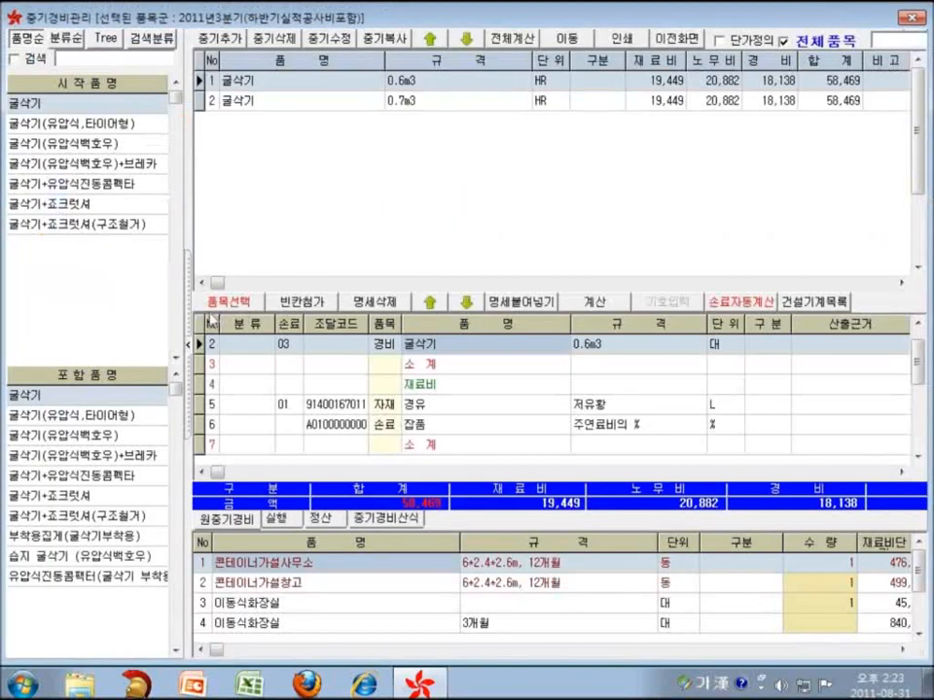
click(225, 303)
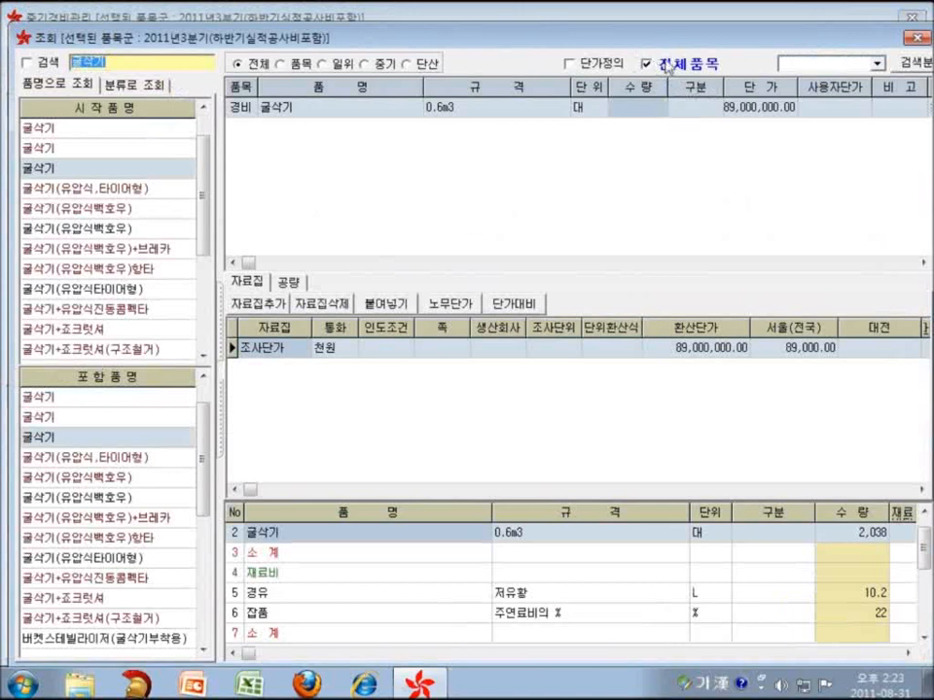
click(917, 39)
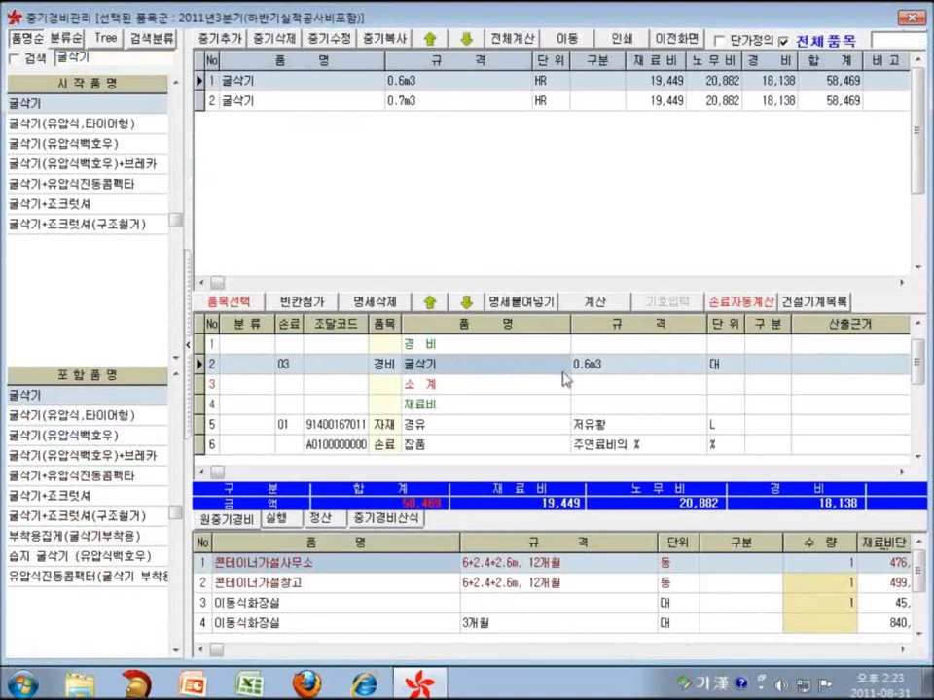
Step: Limit the equipment list to 사용품목 and search it for 굴삭기
click(617, 375)
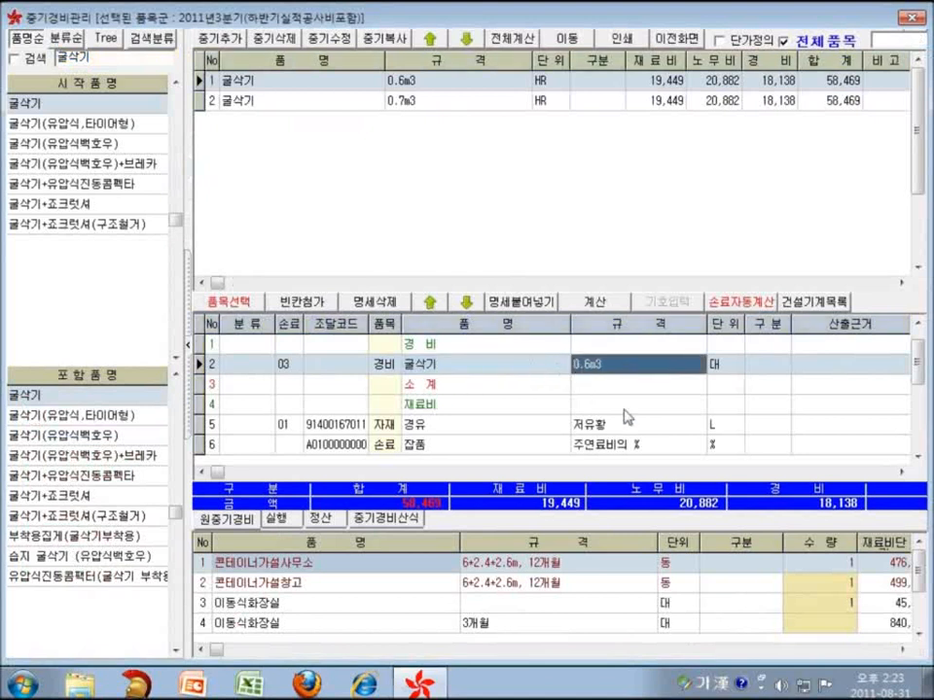
click(671, 160)
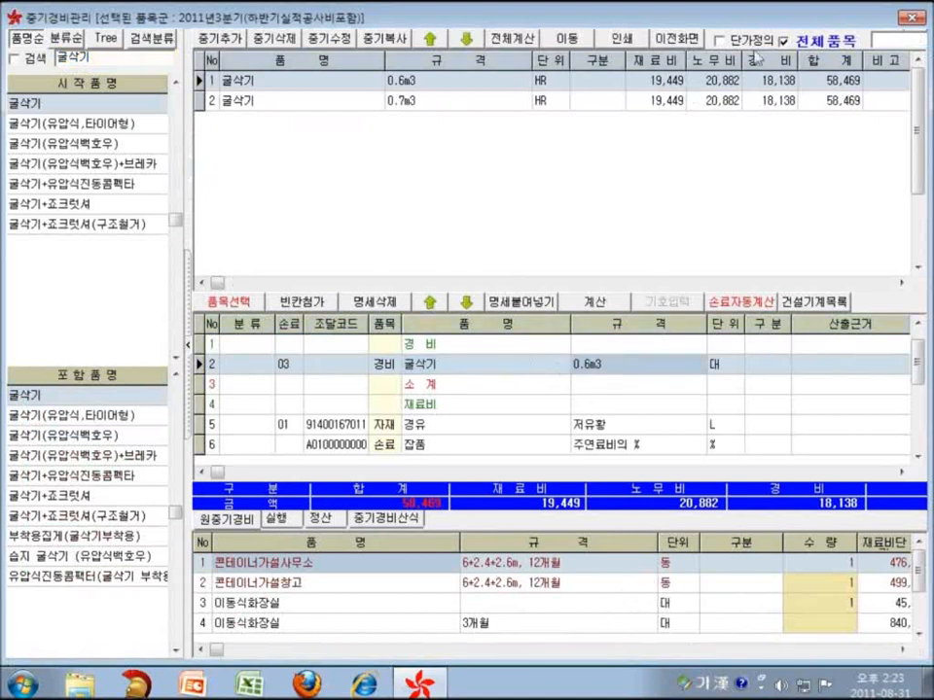
click(786, 43)
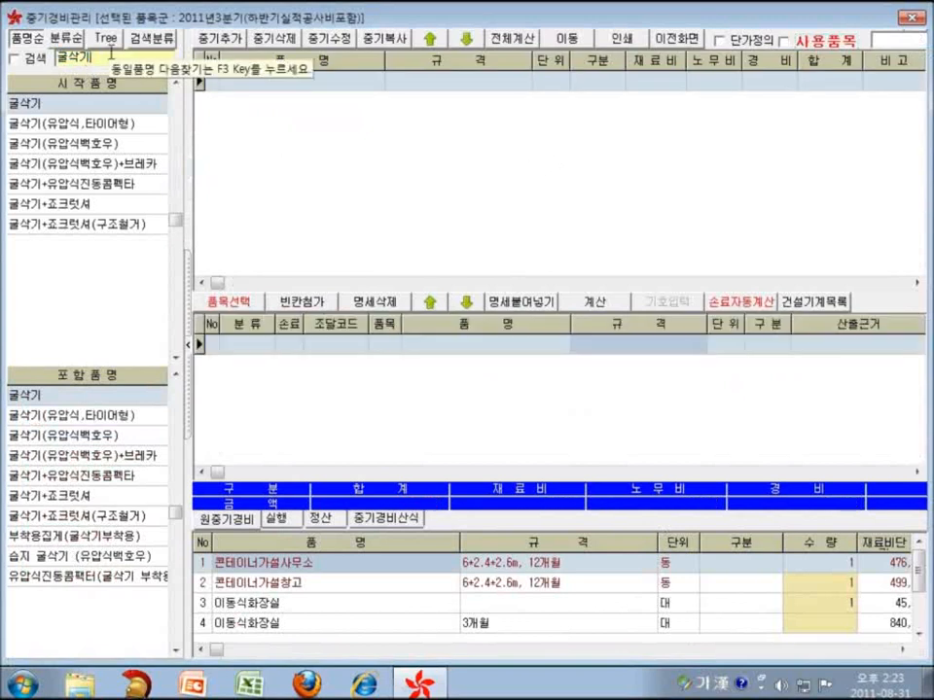
key(Return)
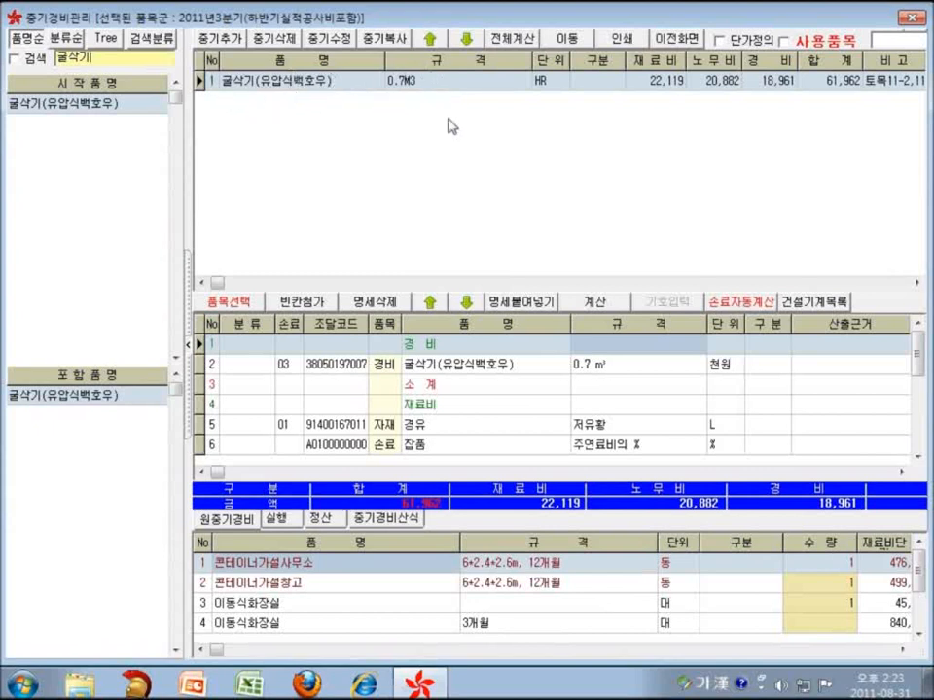
Step: Switch to 품목관리 and copy the 굴삭기 0.6m3 item as a new item with the 규격 0.7m3
click(678, 41)
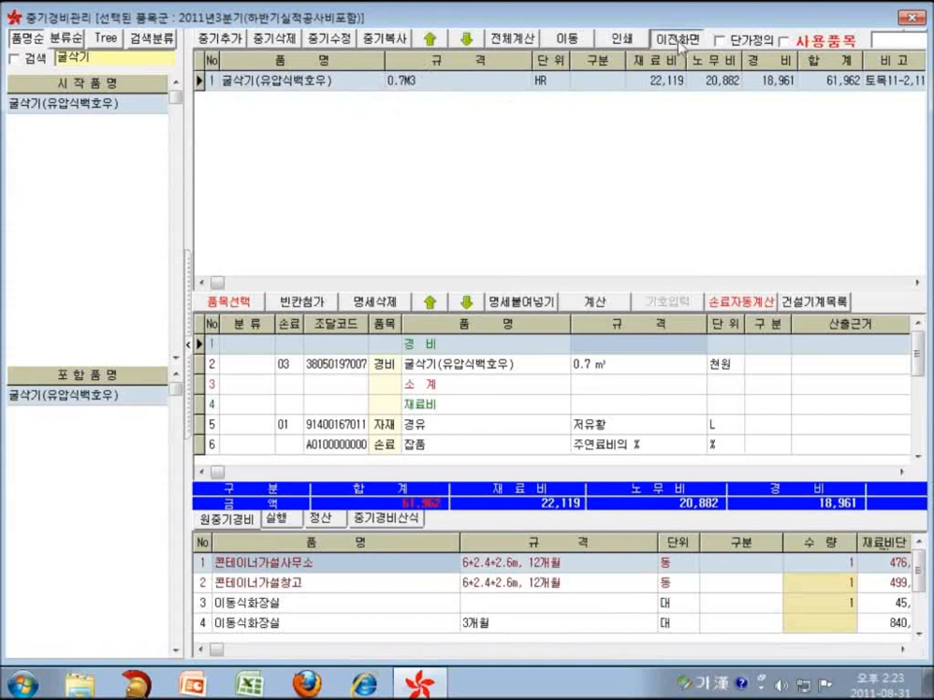
click(88, 62)
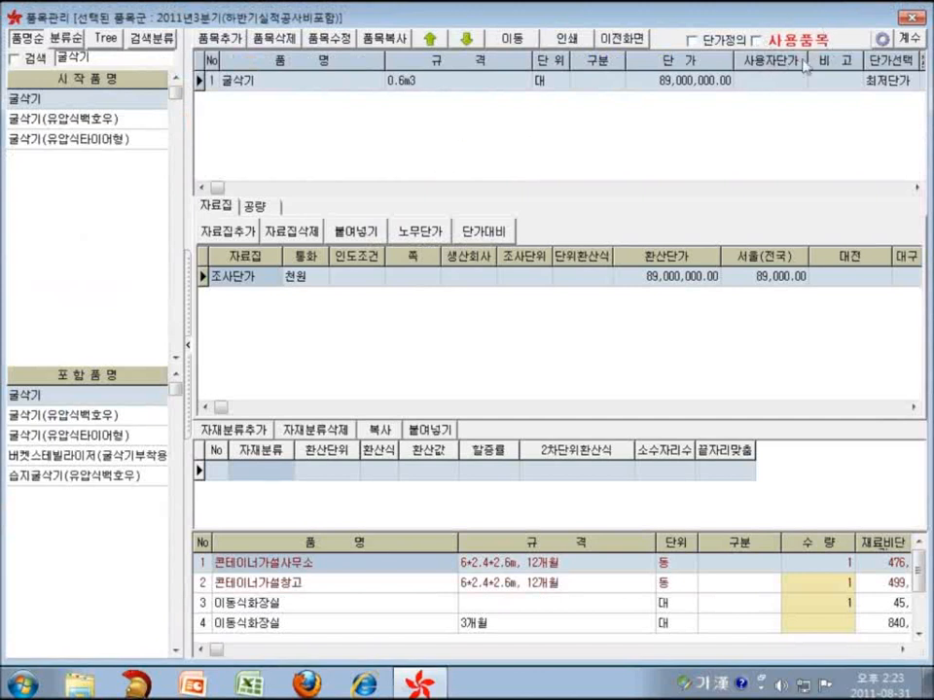
click(377, 41)
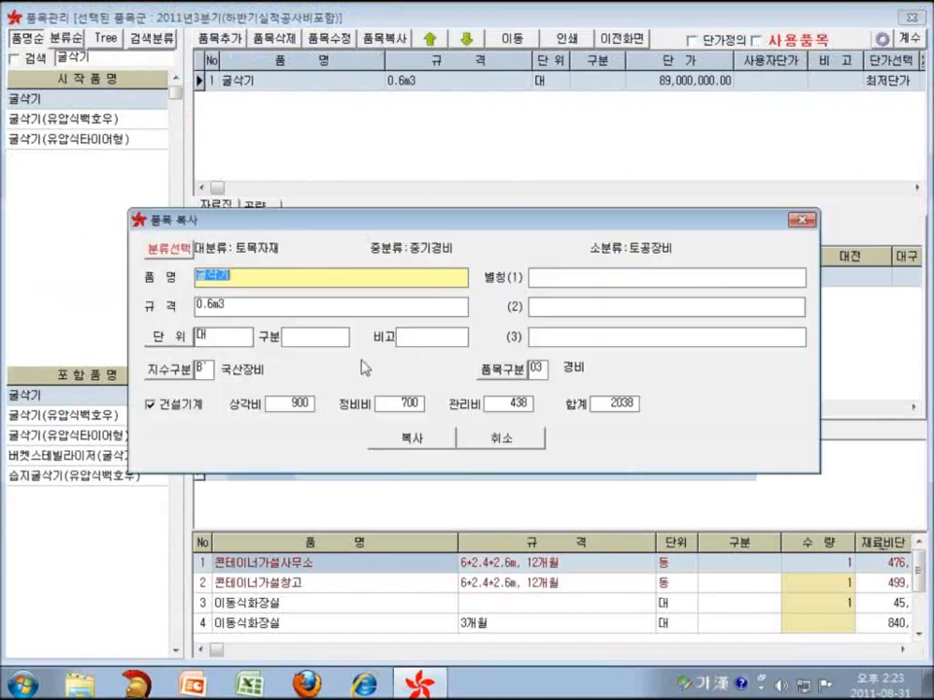
click(207, 305)
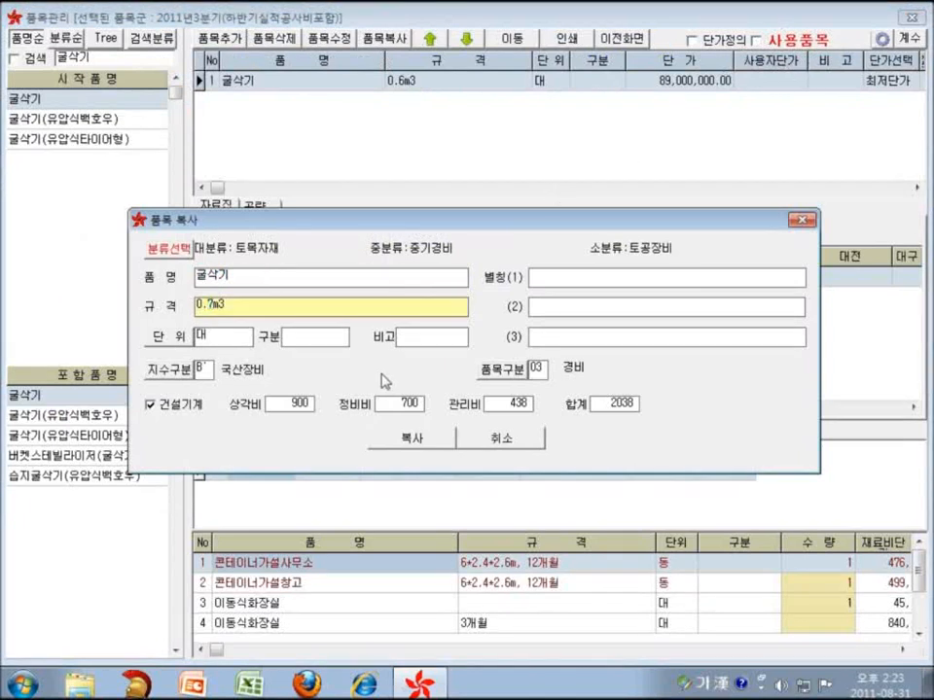
click(388, 443)
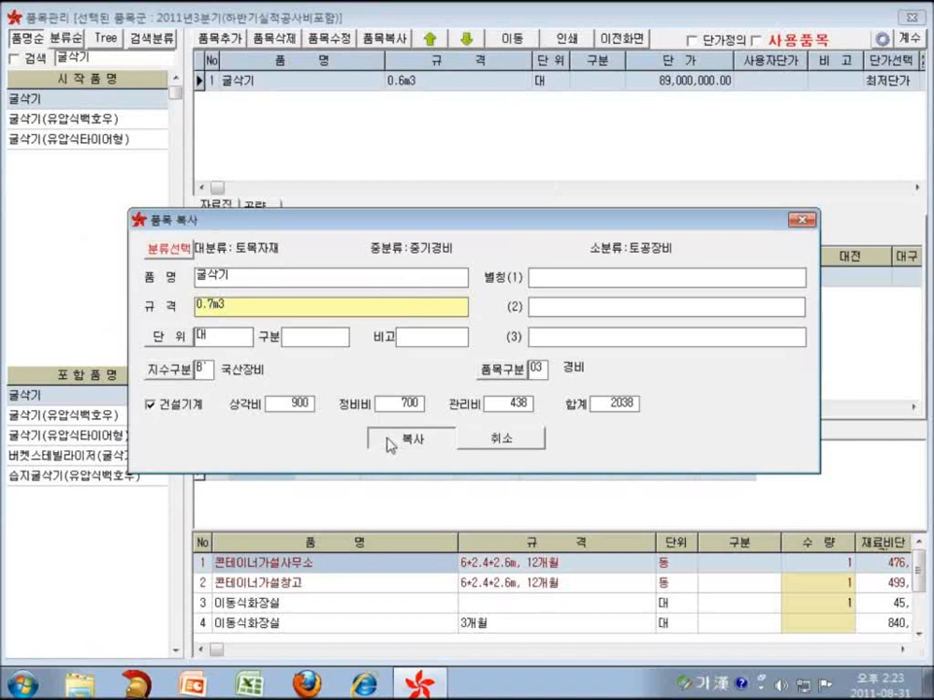
click(444, 406)
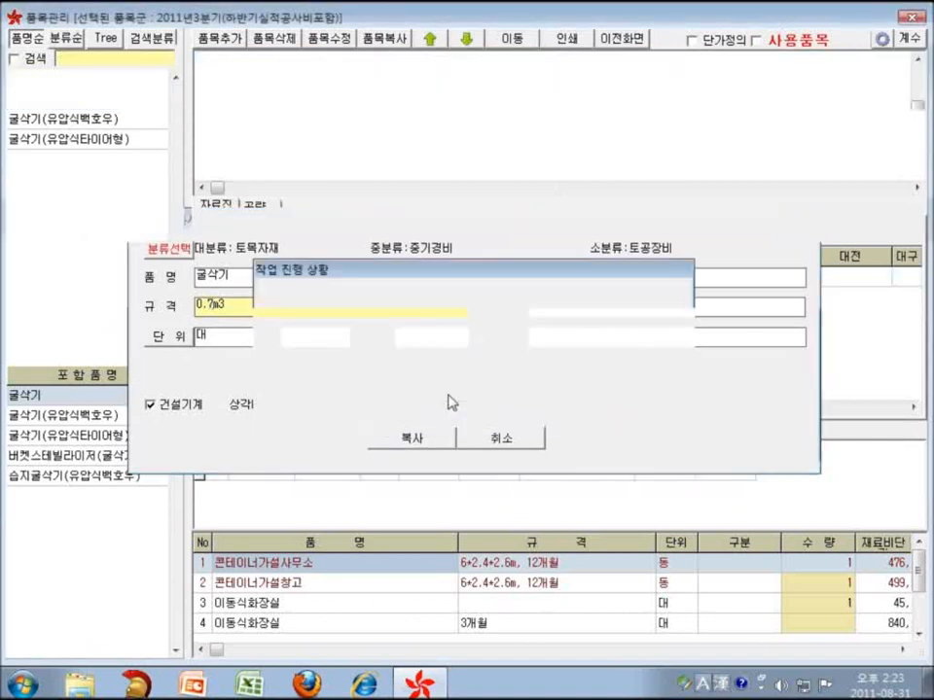
click(512, 103)
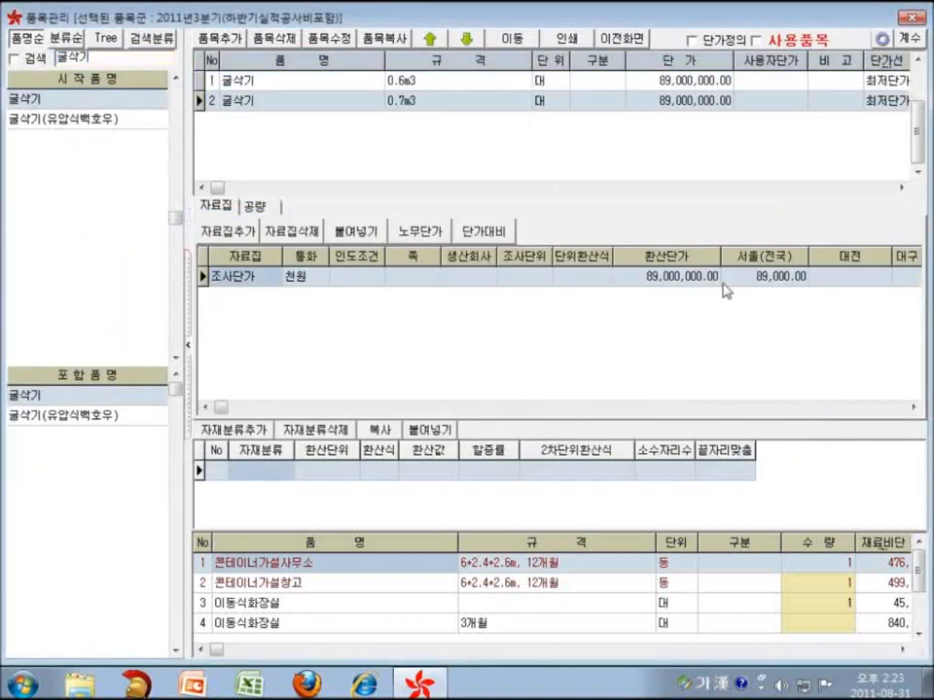
Step: Set the 서울(전국) 조사단가 of the 굴삭기 0.7m3 item to 101,000 천원
click(741, 274)
click(767, 278)
text(101)
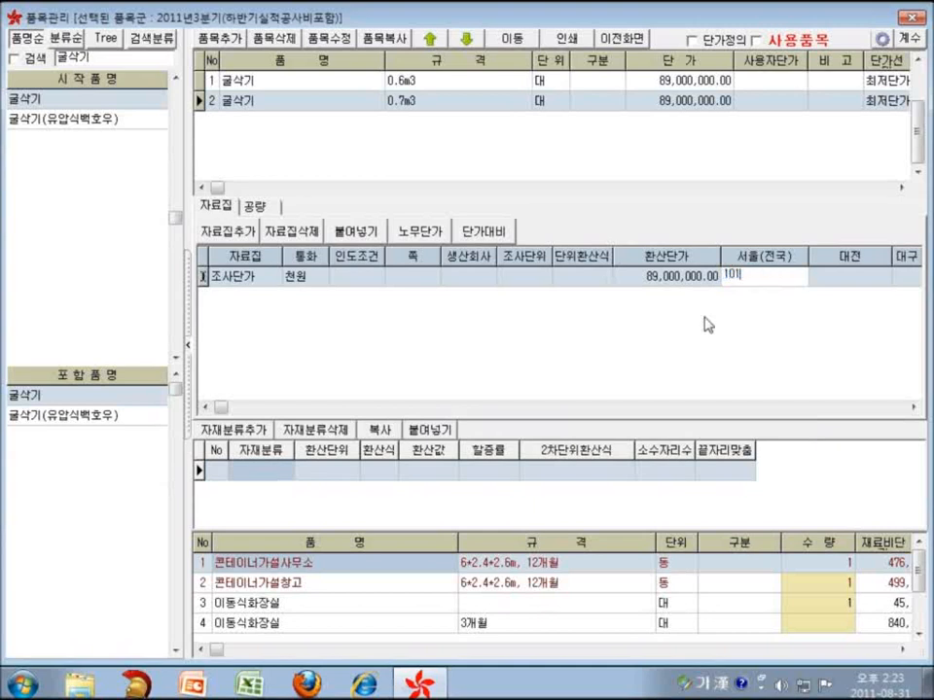
text(,000)
key(Tab)
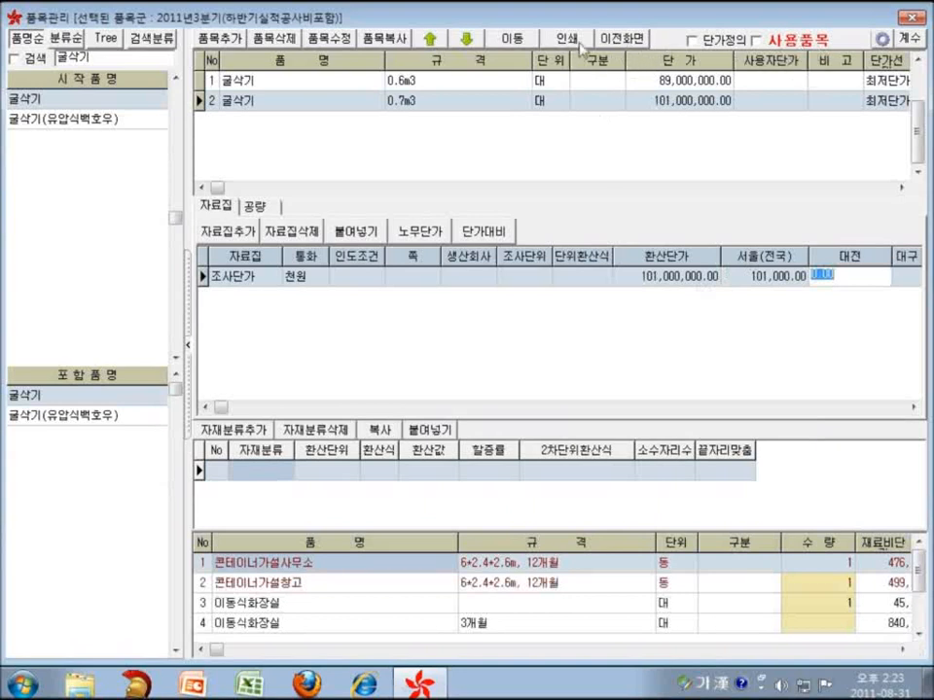
Step: Return to 중기경비관리, show 전체품목, search for 굴삭, and select the 0.7m3 굴삭기 equipment entry
click(620, 41)
click(202, 70)
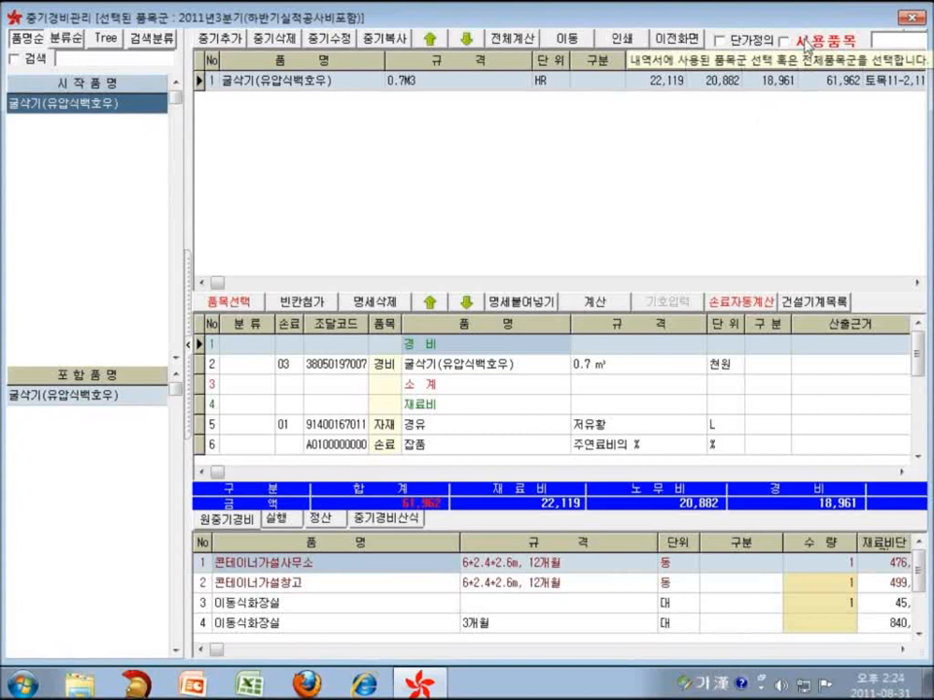
click(807, 44)
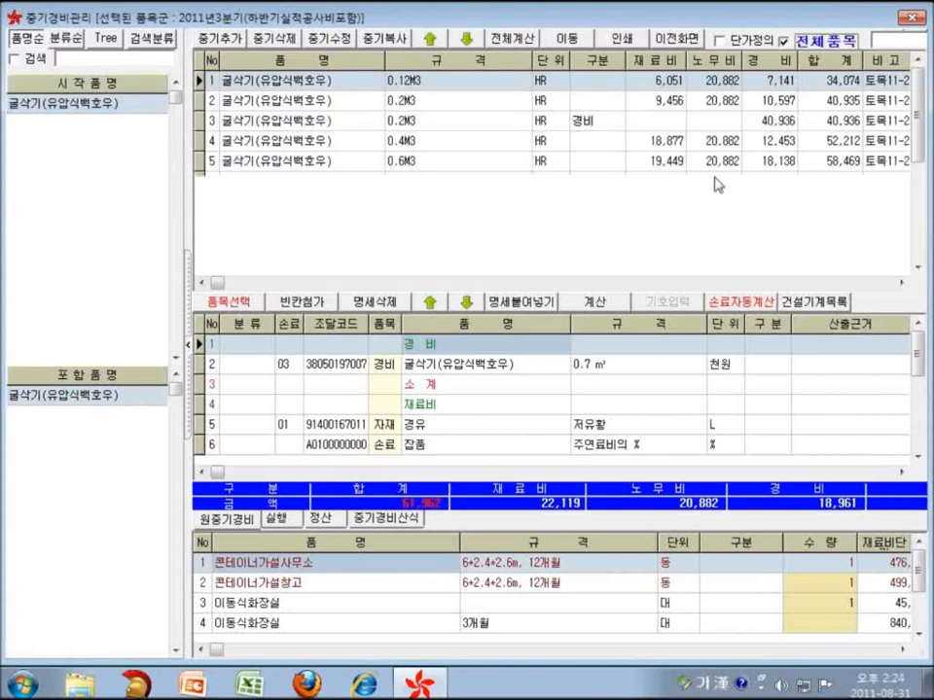
click(133, 65)
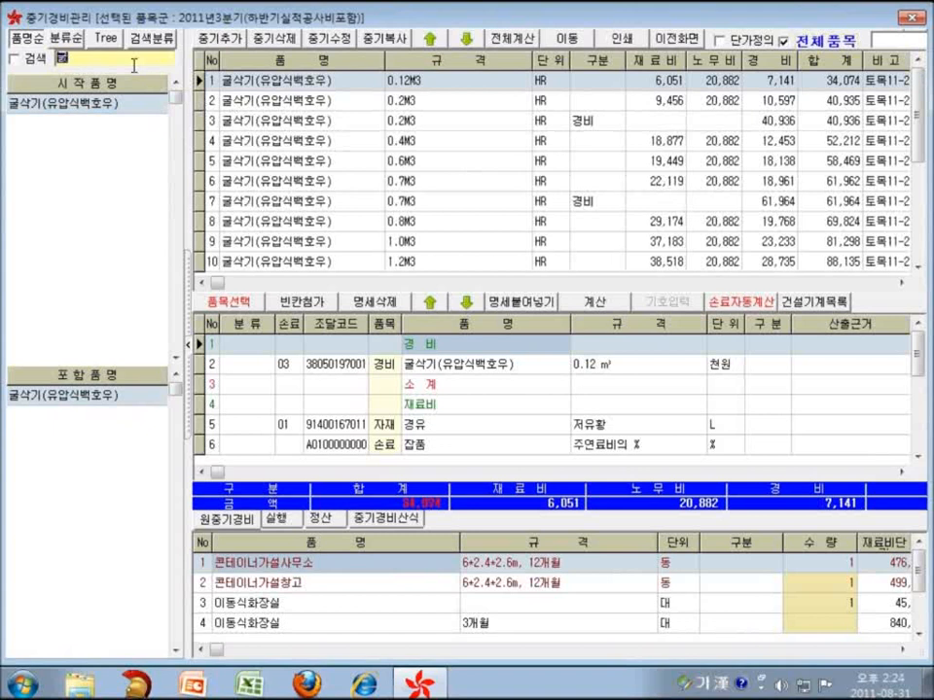
text(굴사)
key(Return)
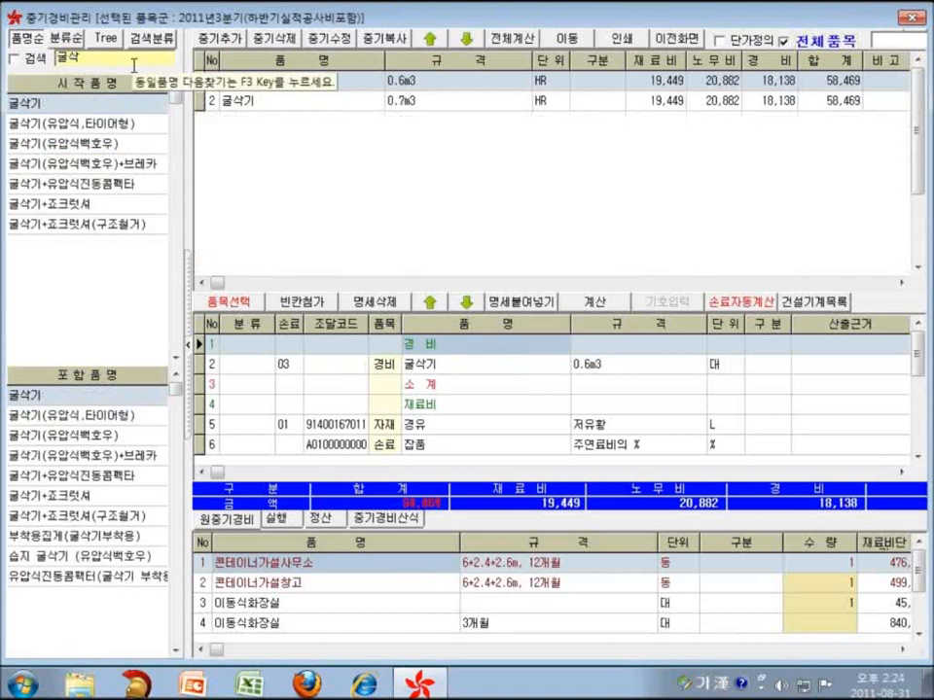
click(428, 101)
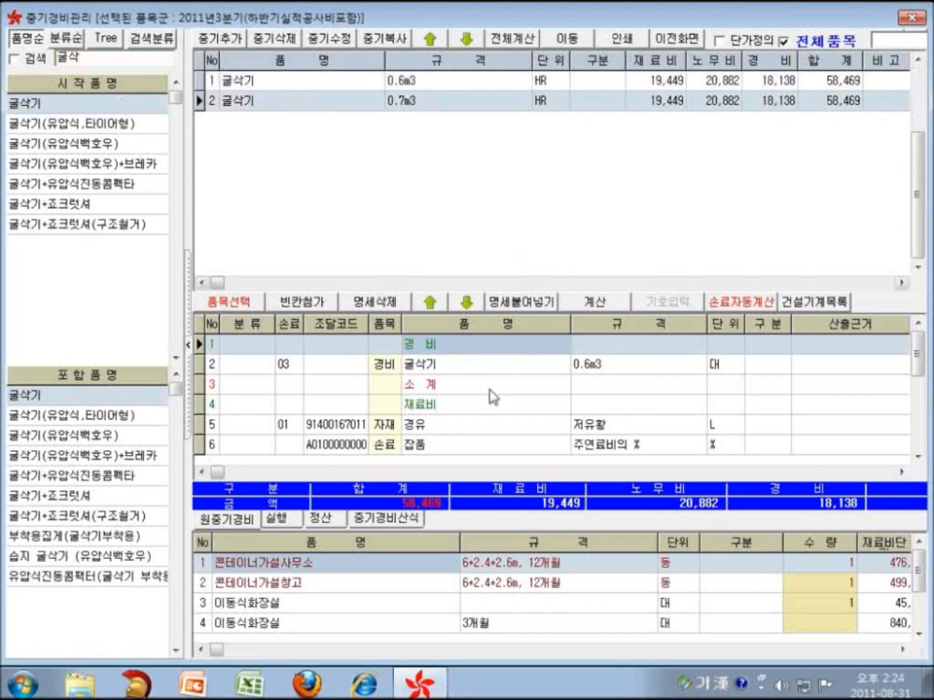
click(468, 366)
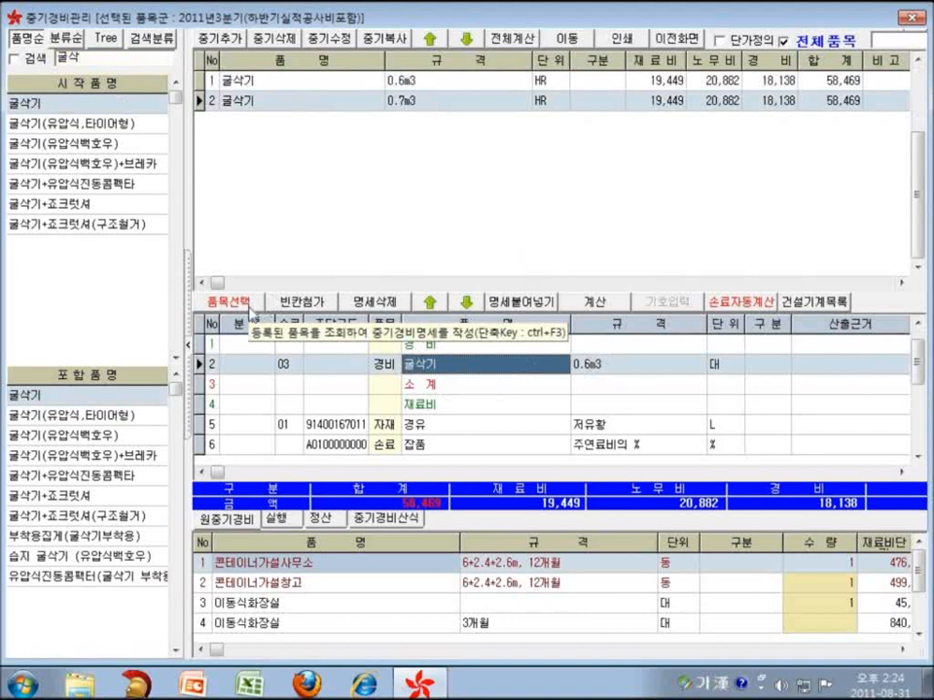
click(581, 367)
click(582, 367)
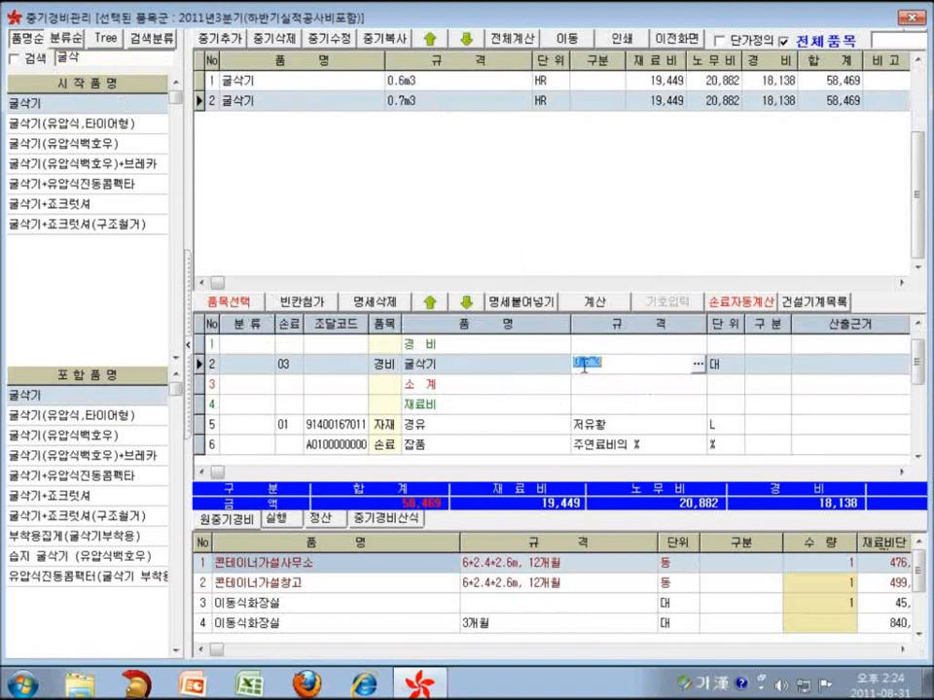
drag(581, 366, 589, 366)
double_click(500, 365)
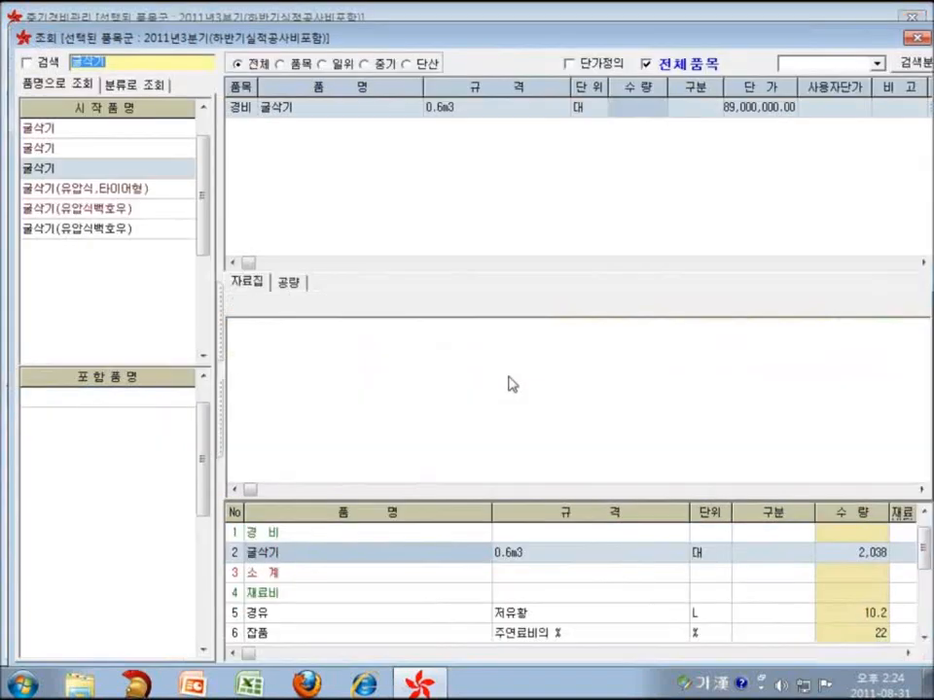
click(458, 109)
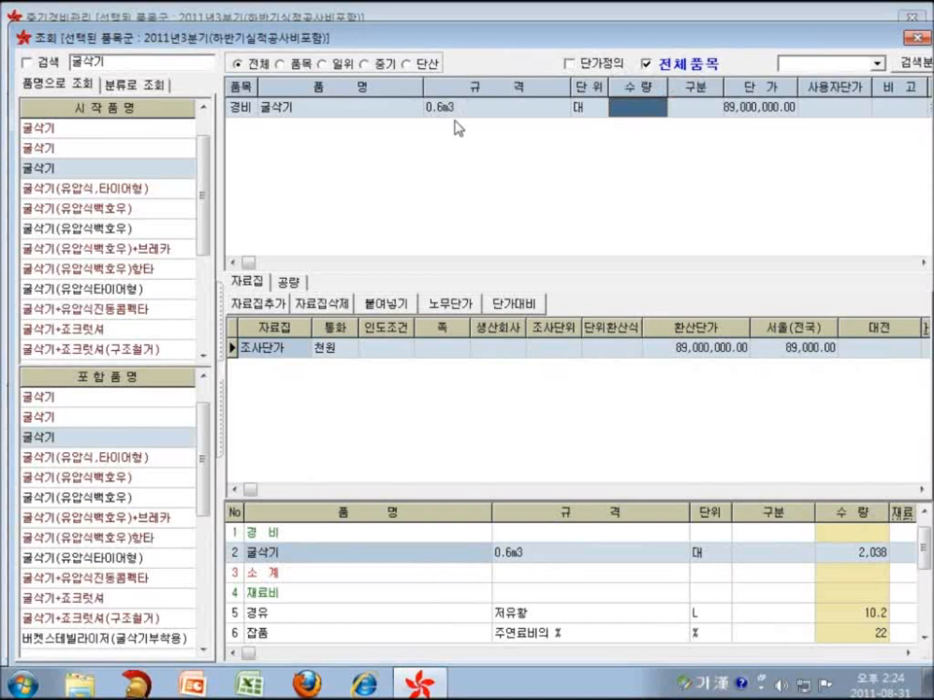
click(645, 64)
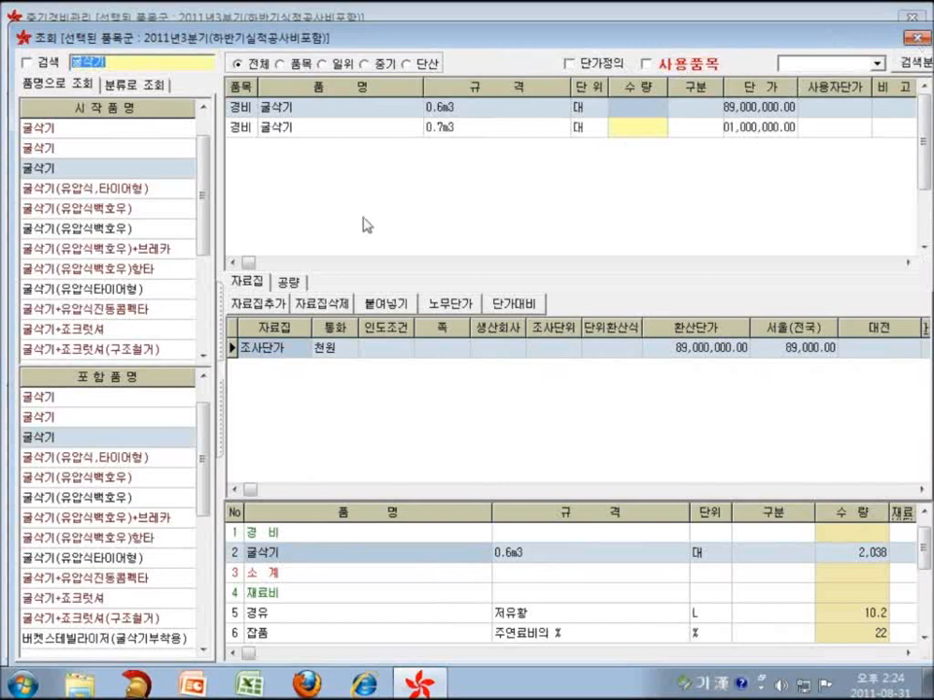
key(Escape)
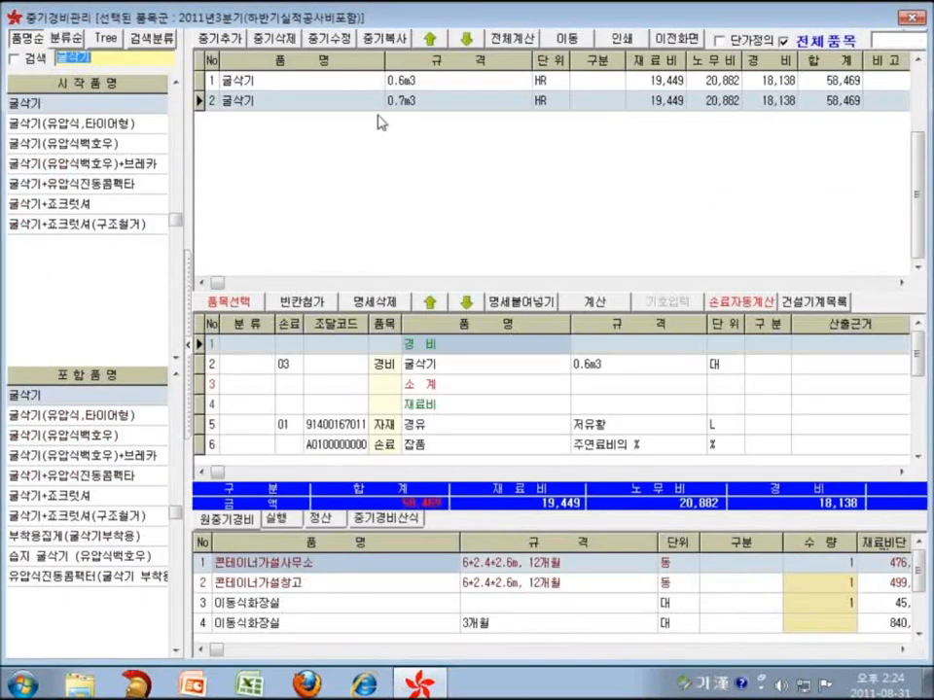
Step: Limit the equipment list to 사용품목 and search it for 굴삭기
click(783, 41)
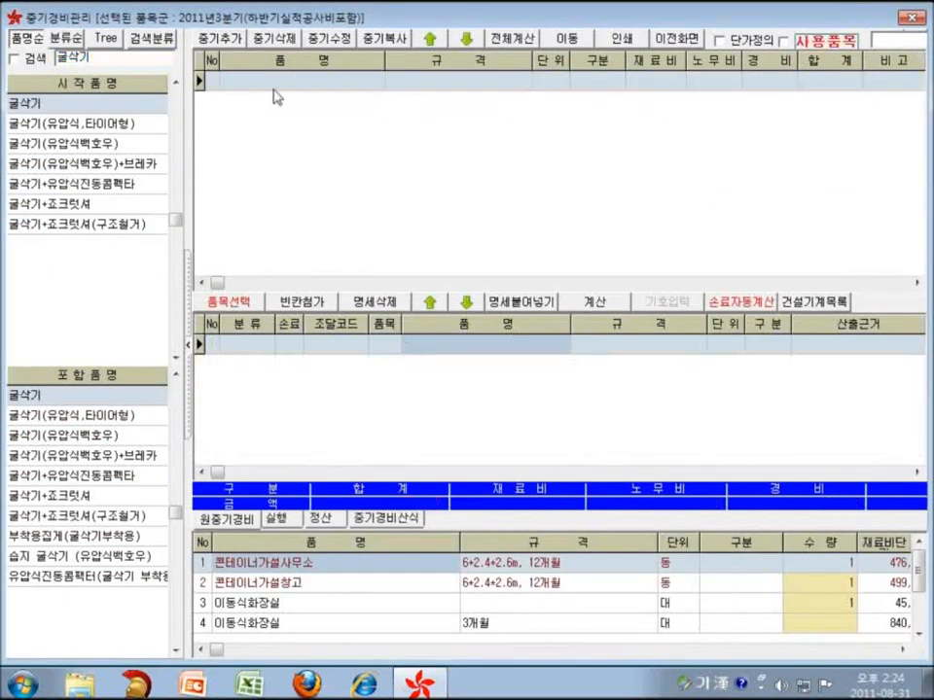
click(103, 56)
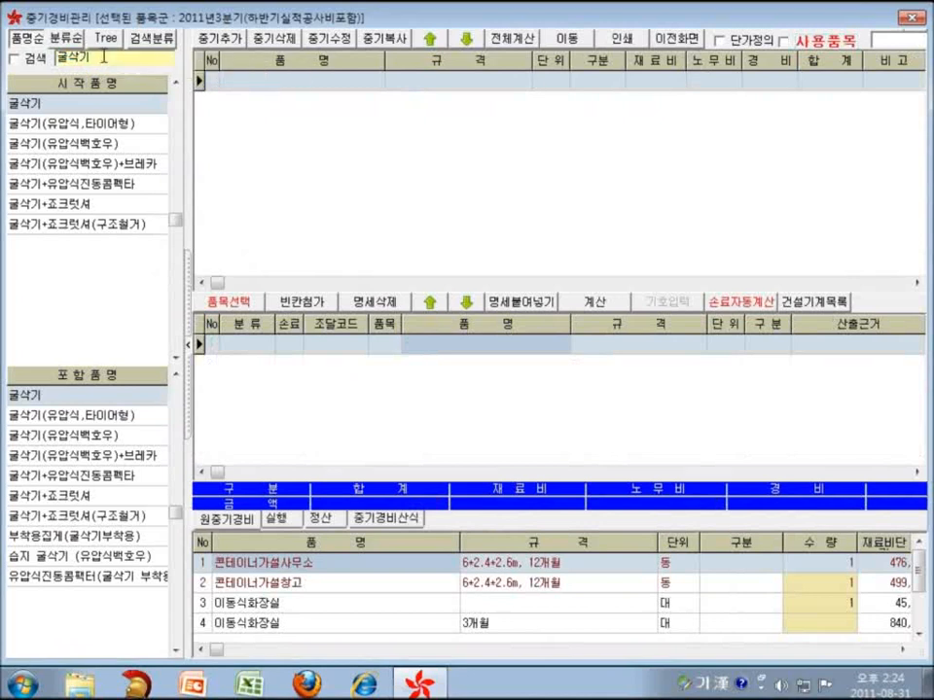
key(Return)
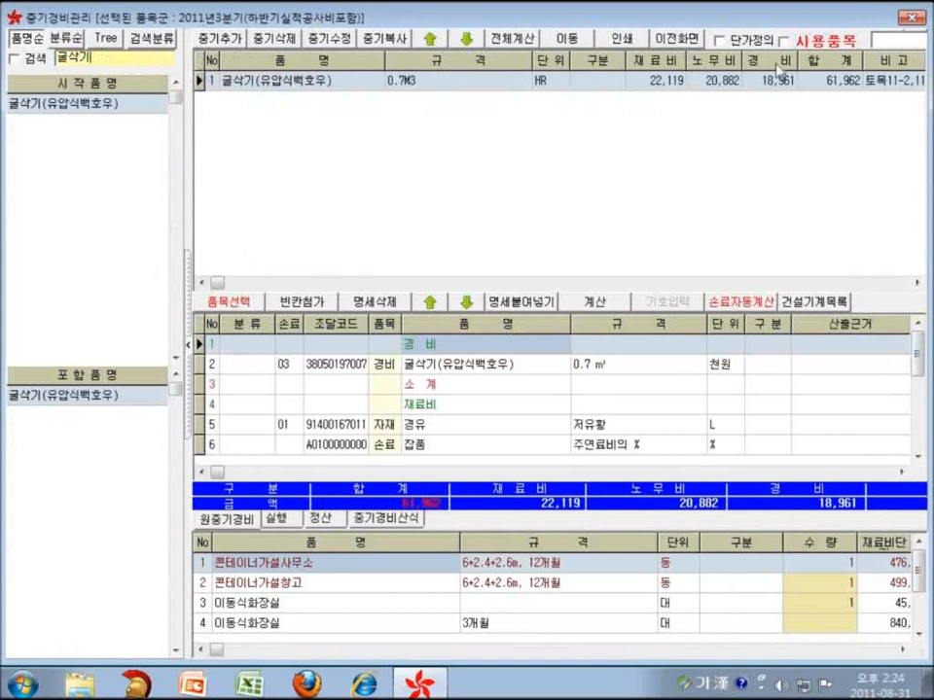
Step: Check the 굴삭기 0.7m3 item in 품목관리, switch to 전체품목, and return to the main estimate screen
click(679, 41)
click(64, 61)
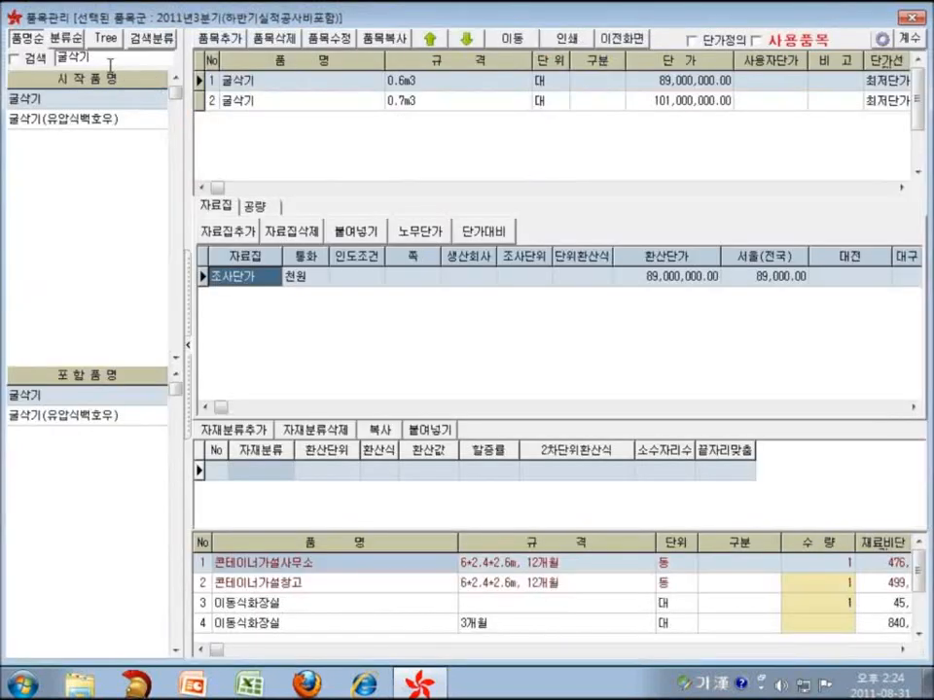
click(428, 101)
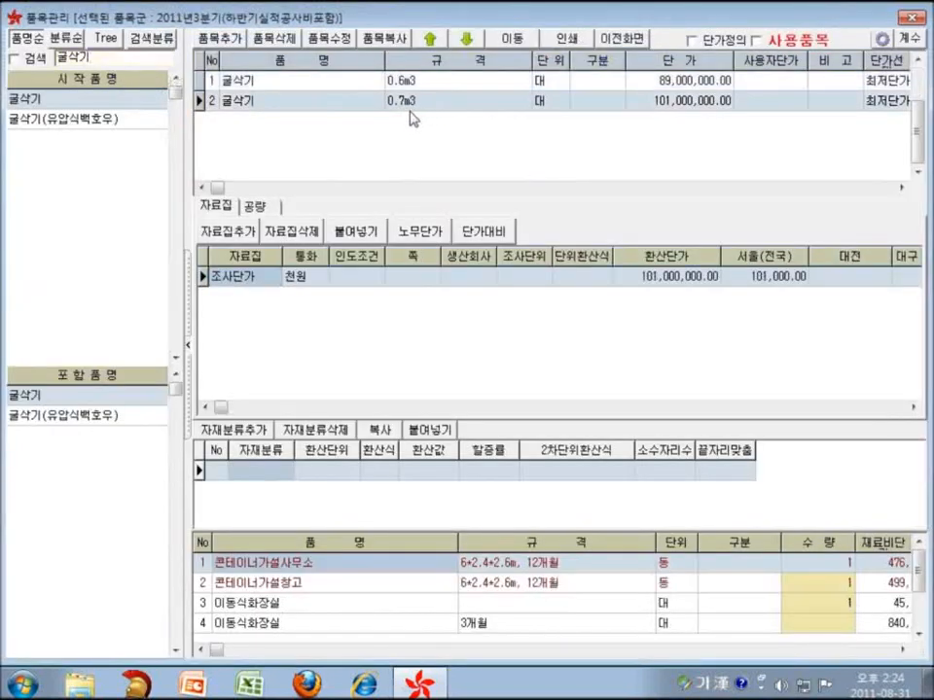
click(798, 41)
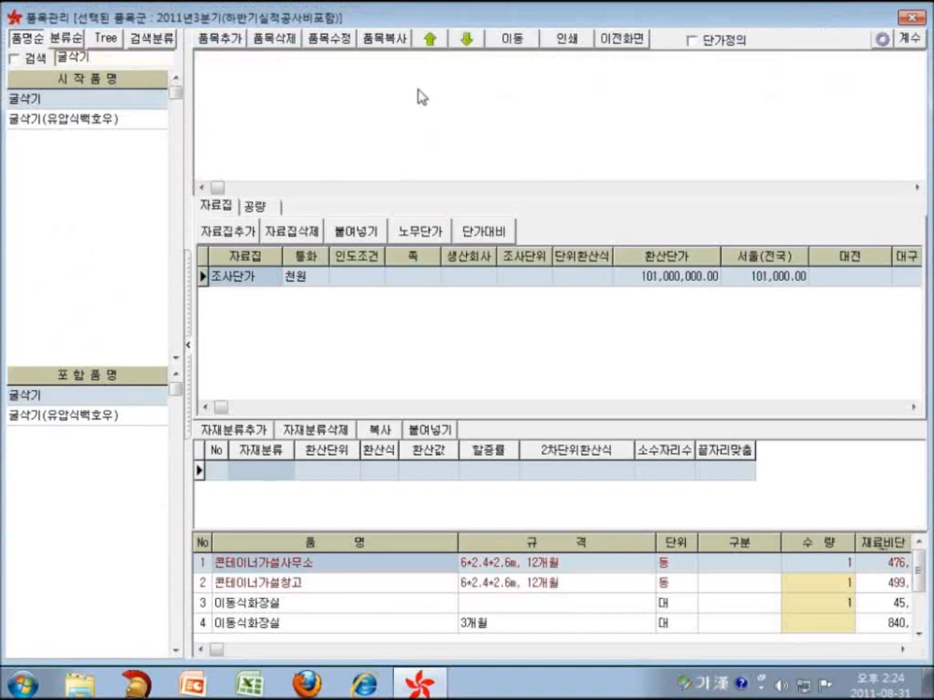
click(630, 46)
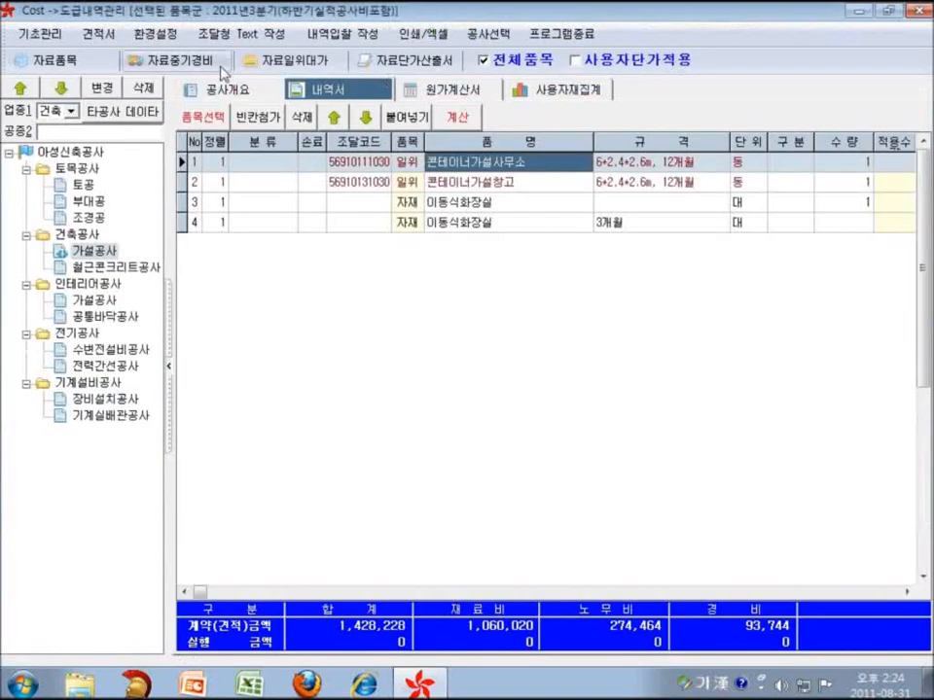
Step: Reopen 중기경비관리, search the equipment list for 굴삭, and select the 0.7m3 굴삭기 entry
click(197, 58)
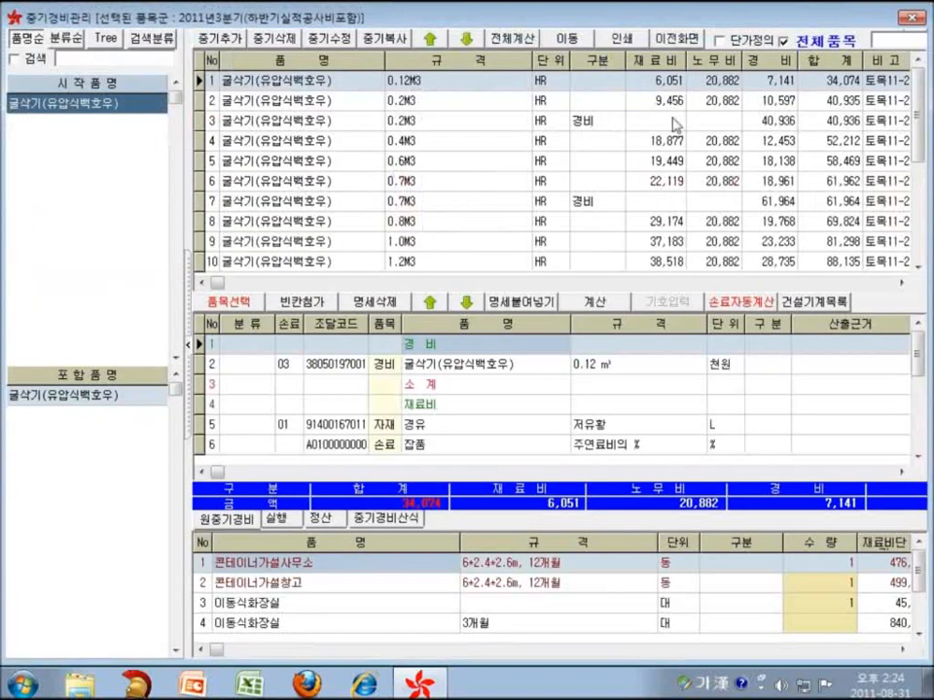
click(71, 58)
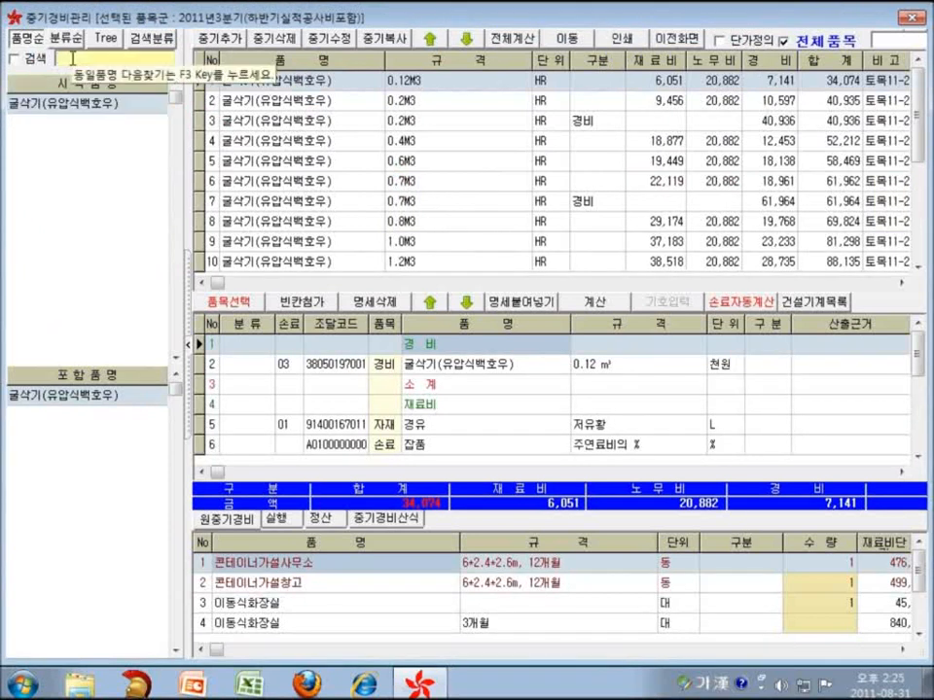
text(ㄱ)
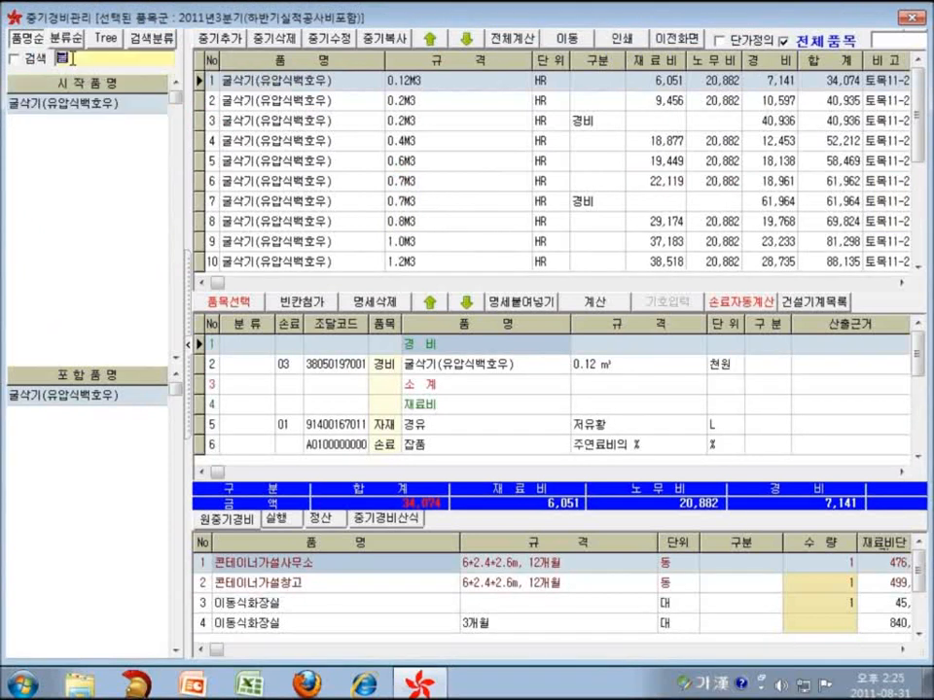
text(굴삭)
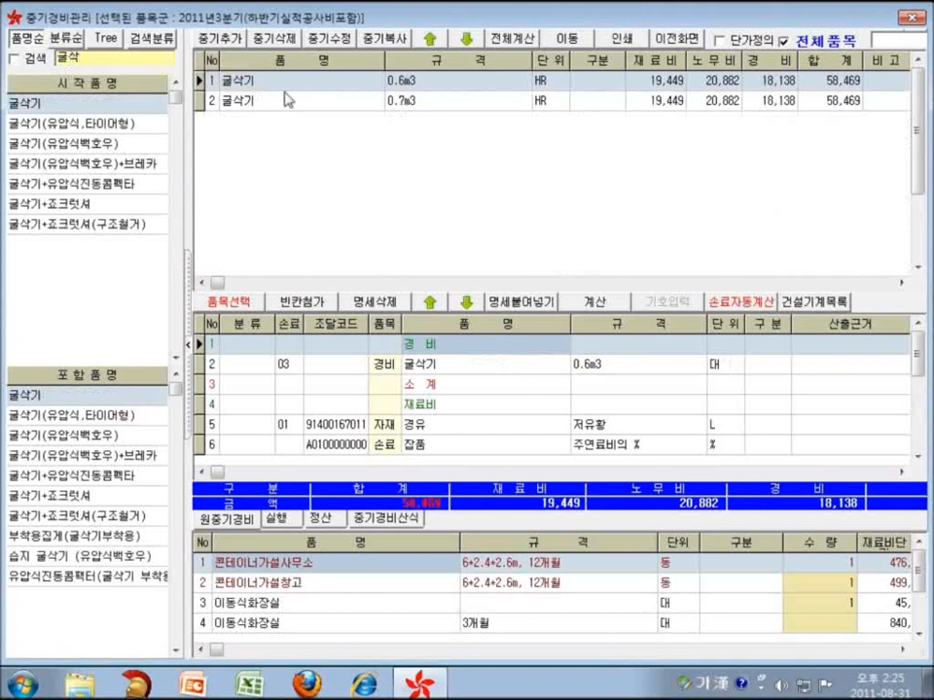
click(490, 105)
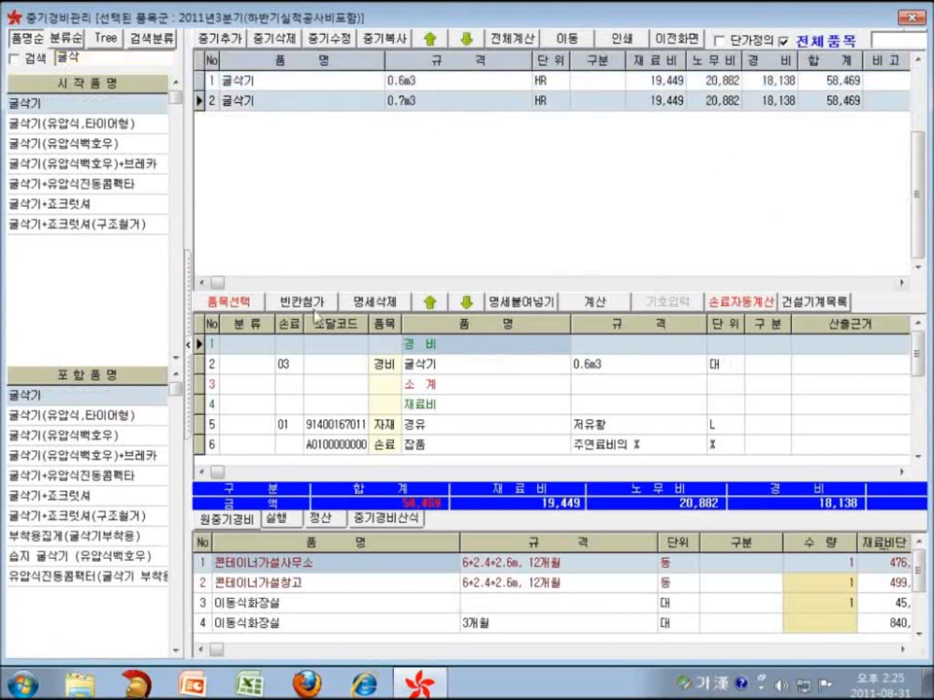
Step: Open the item lookup for the 0.7m3 굴삭기 entry and search for 굴삭 among 사용품목
click(230, 302)
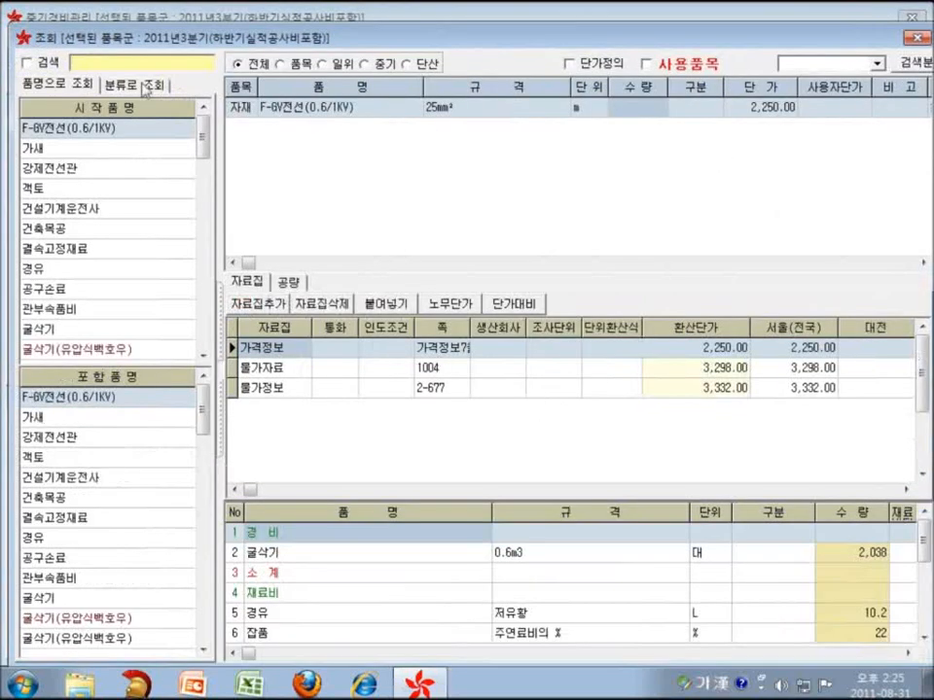
text(ㄱ)
key(Return)
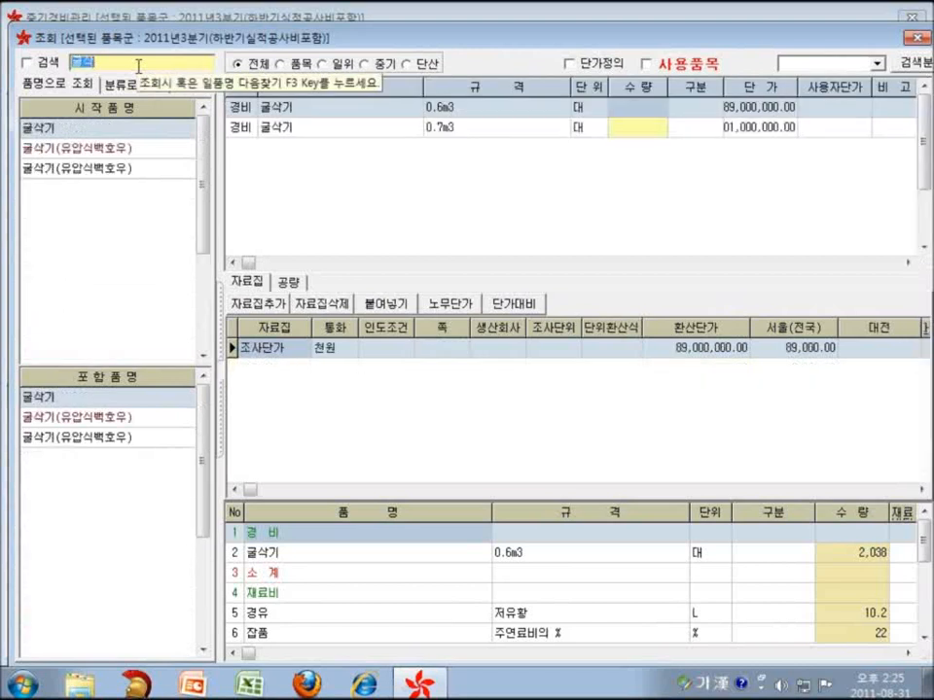
click(676, 68)
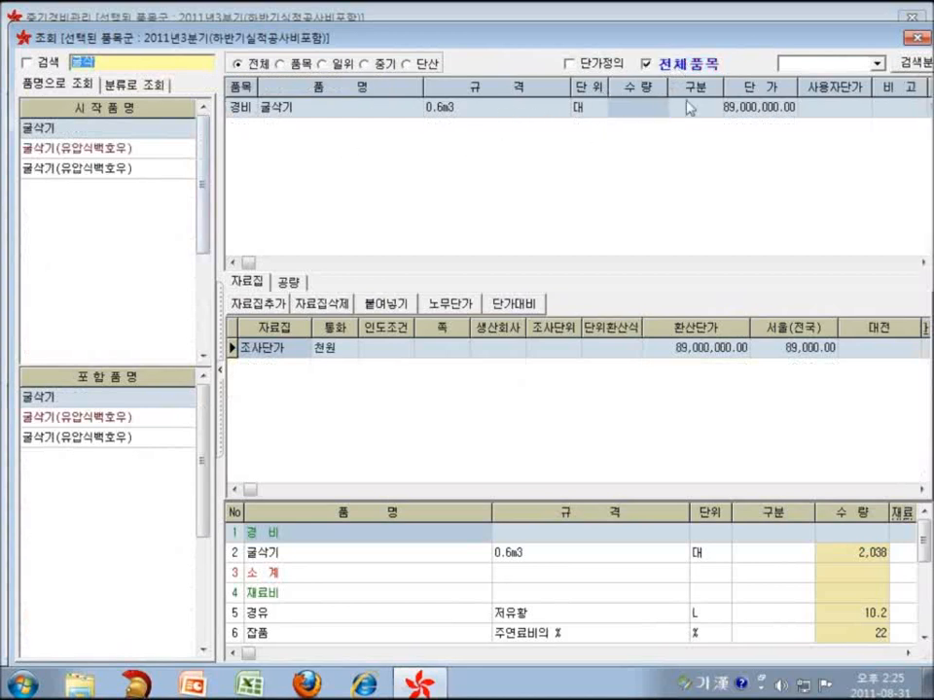
click(703, 70)
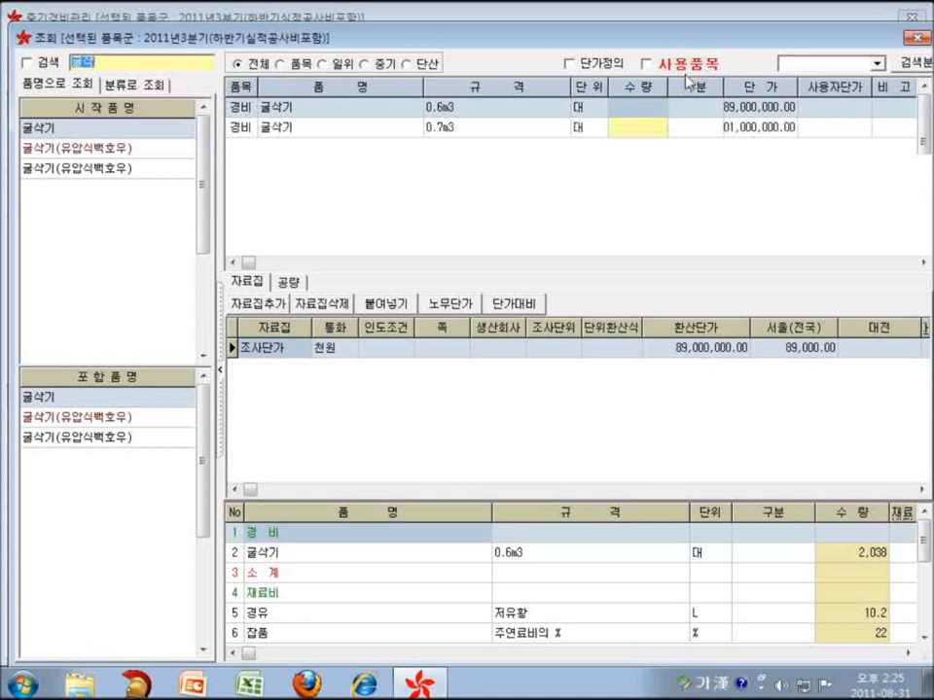
Step: Add the 경비 item 굴삭기 0.7m3 to the detail lines with a quantity of 2038 and close the lookup
click(486, 130)
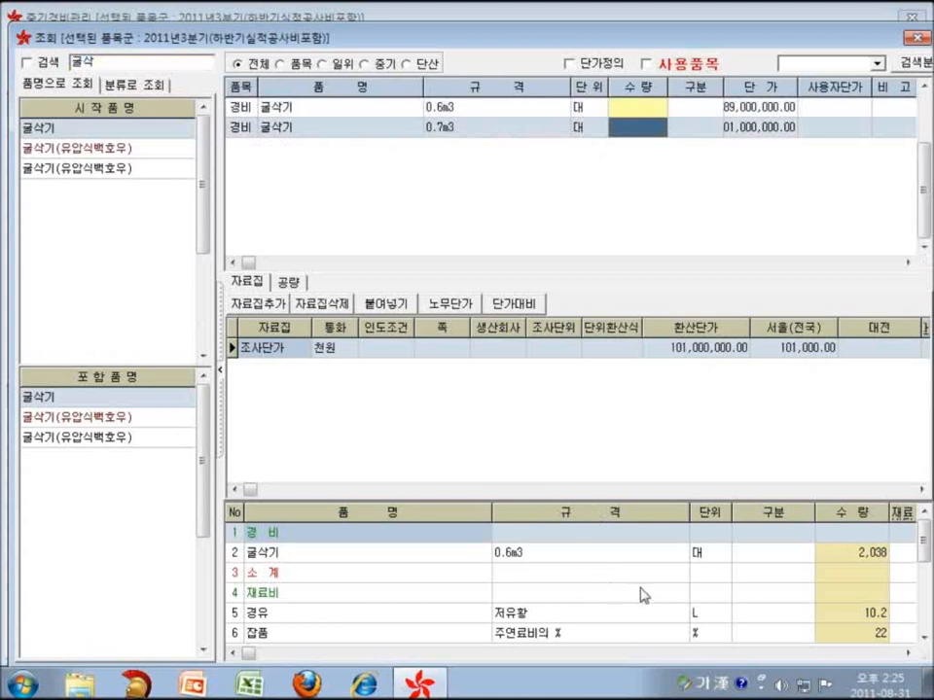
click(636, 127)
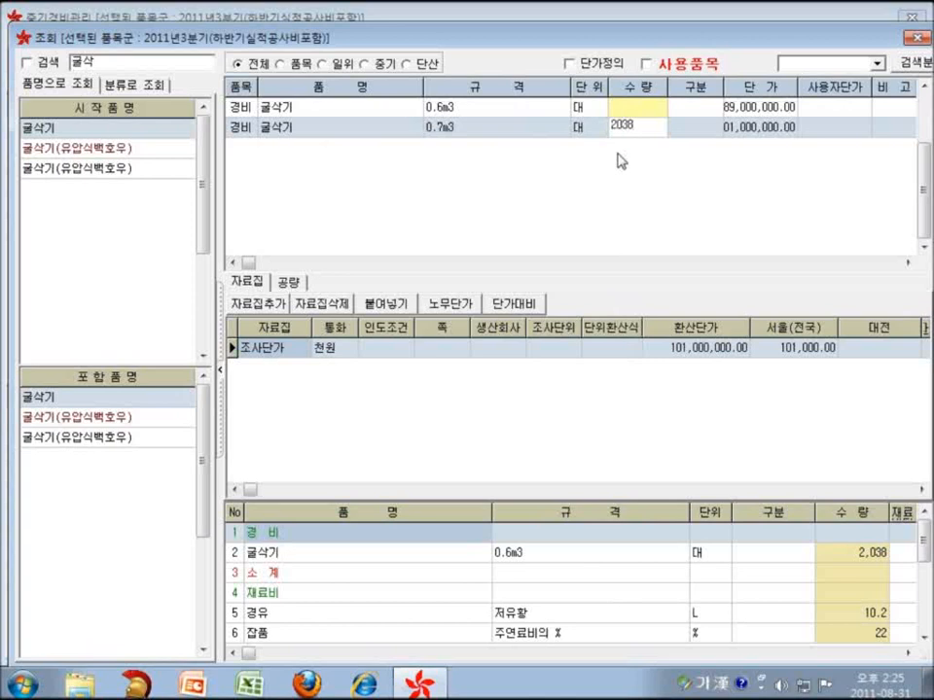
key(Return)
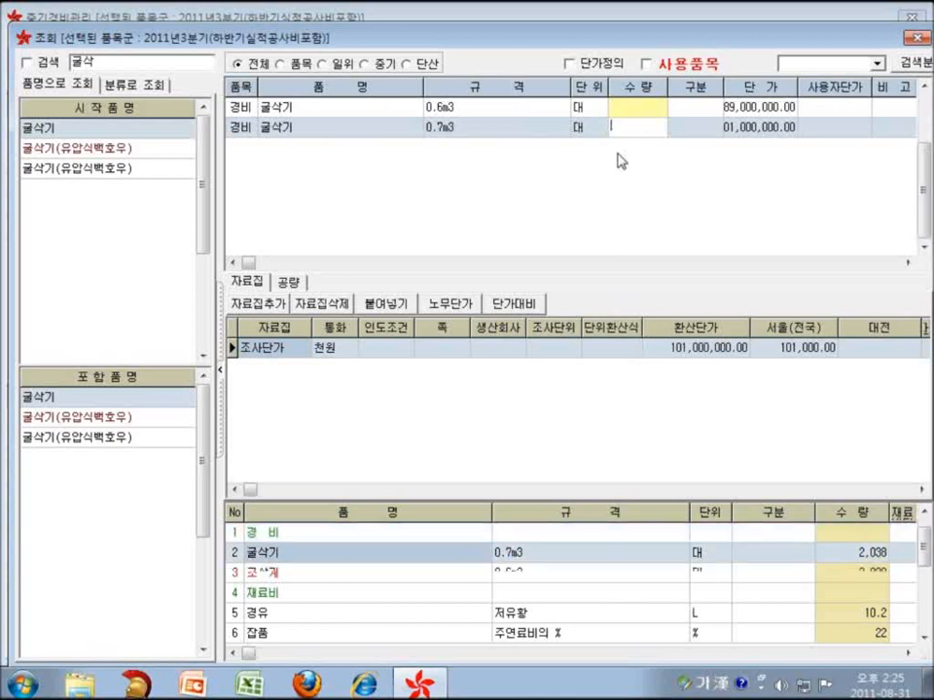
click(593, 573)
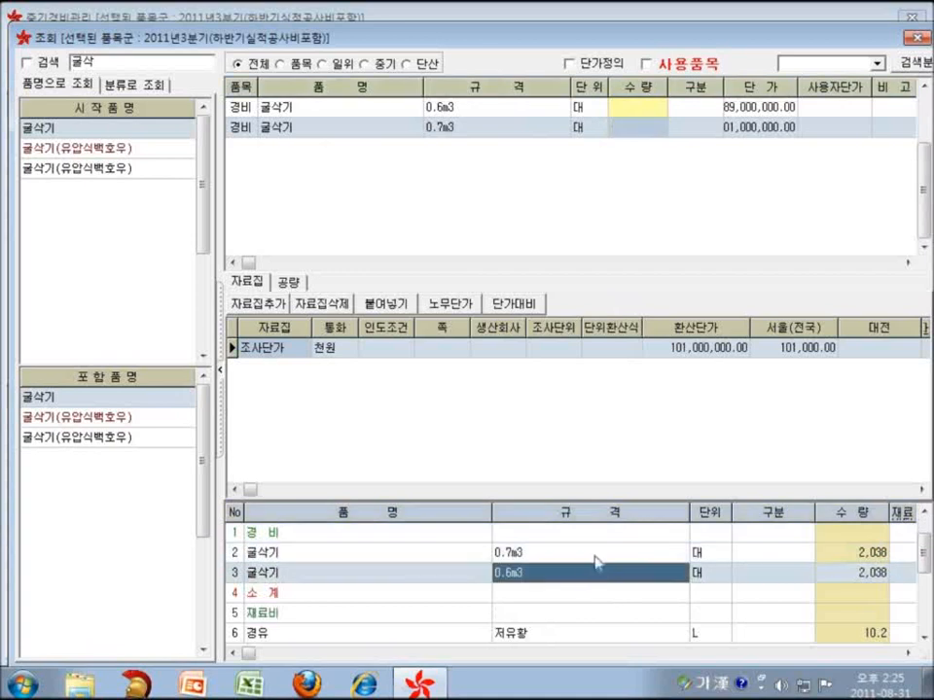
click(604, 554)
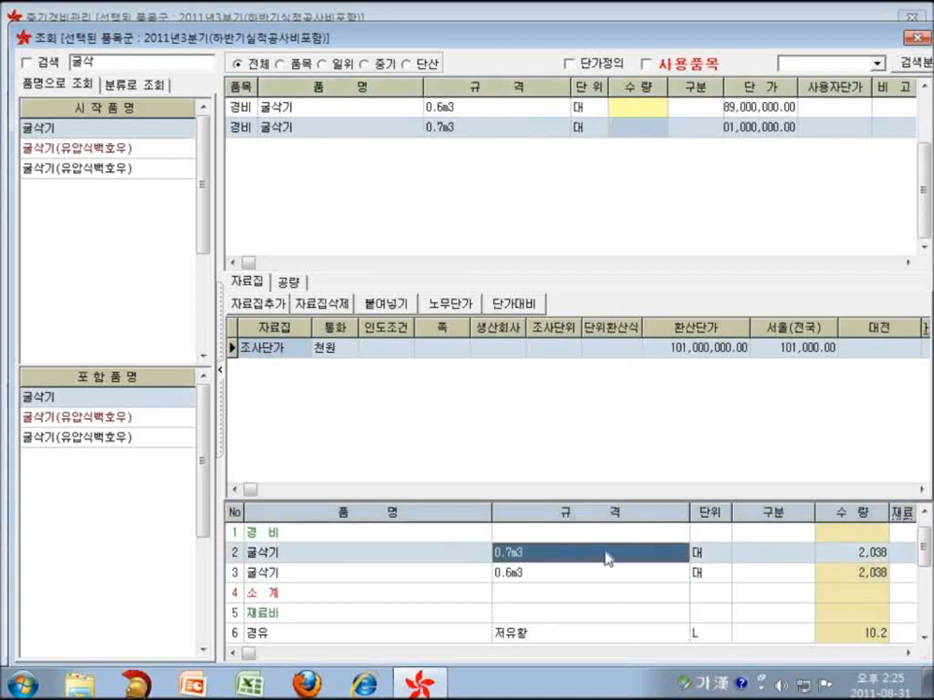
click(912, 39)
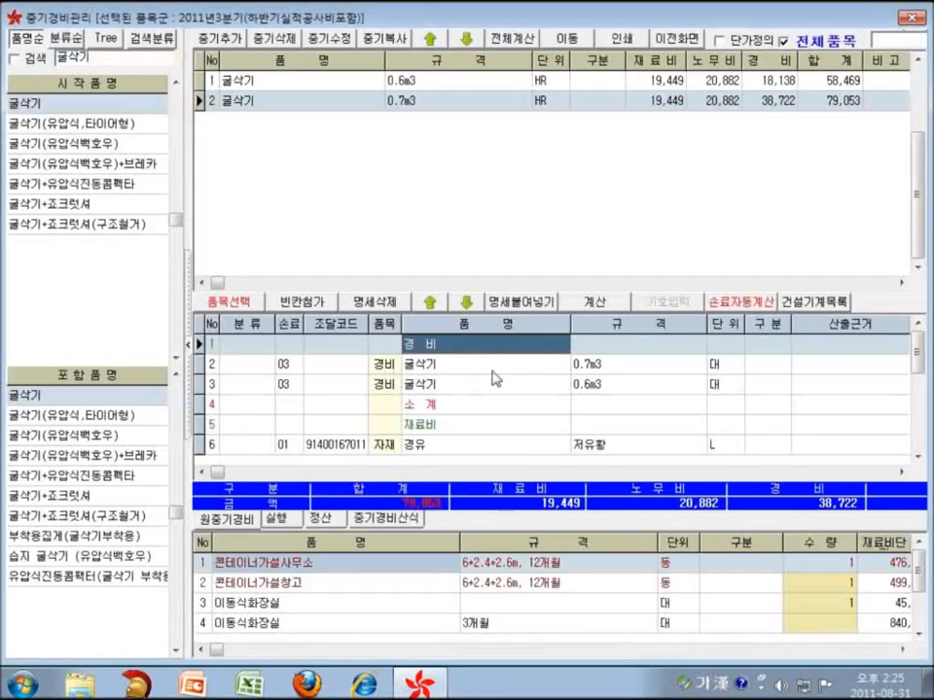
Step: Delete the 굴삭기 0.6m3 line from the 0.7m3 equipment entry's details
click(613, 387)
key(Delete)
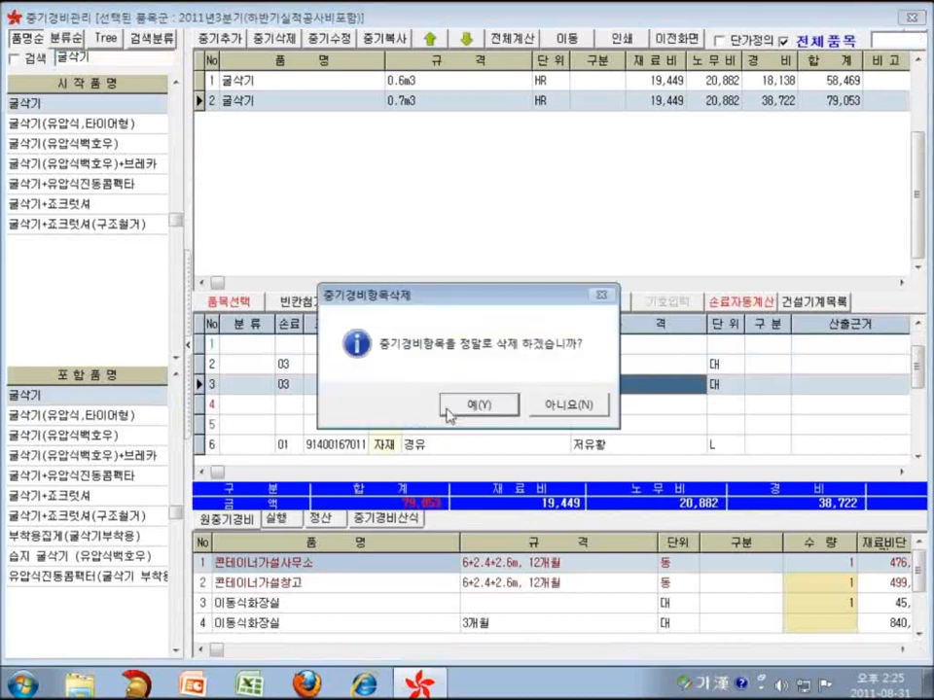
click(480, 405)
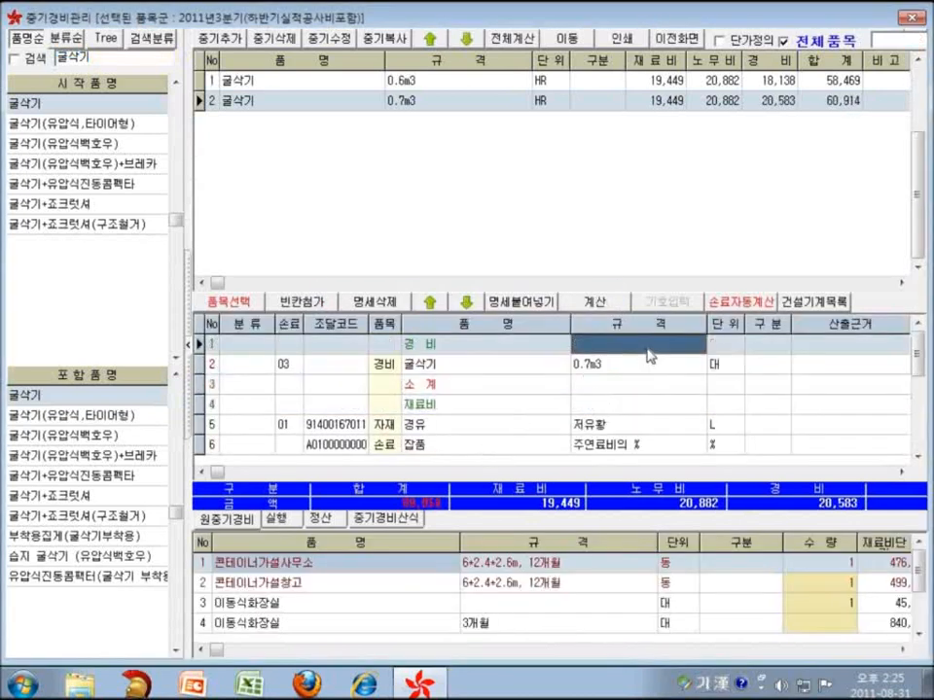
Step: Check the quantity, unit price and total columns of the 굴삭기 0.7m3 detail line
click(901, 473)
click(901, 472)
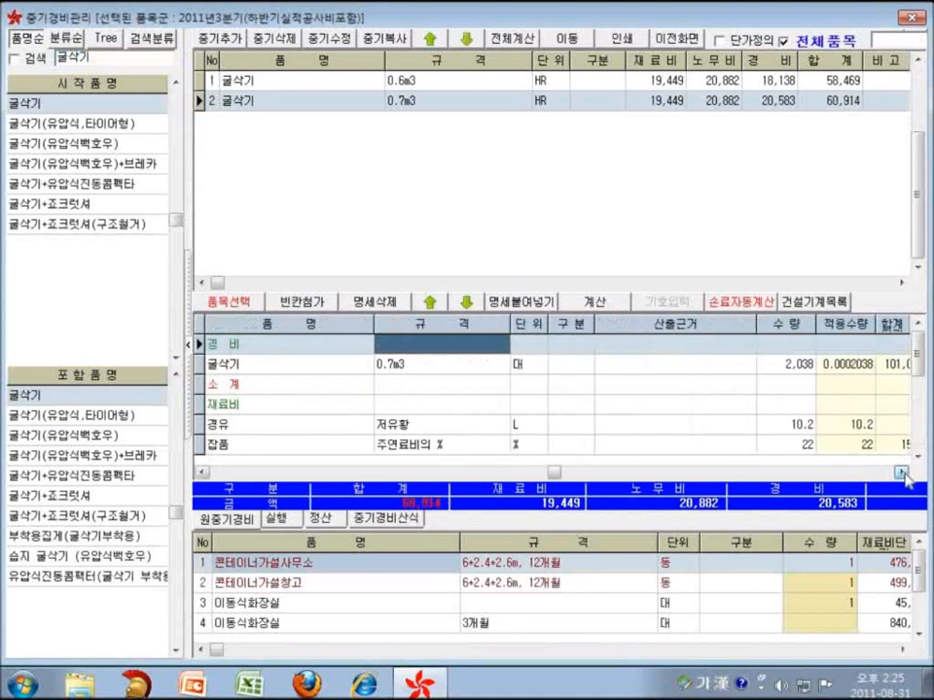
click(901, 473)
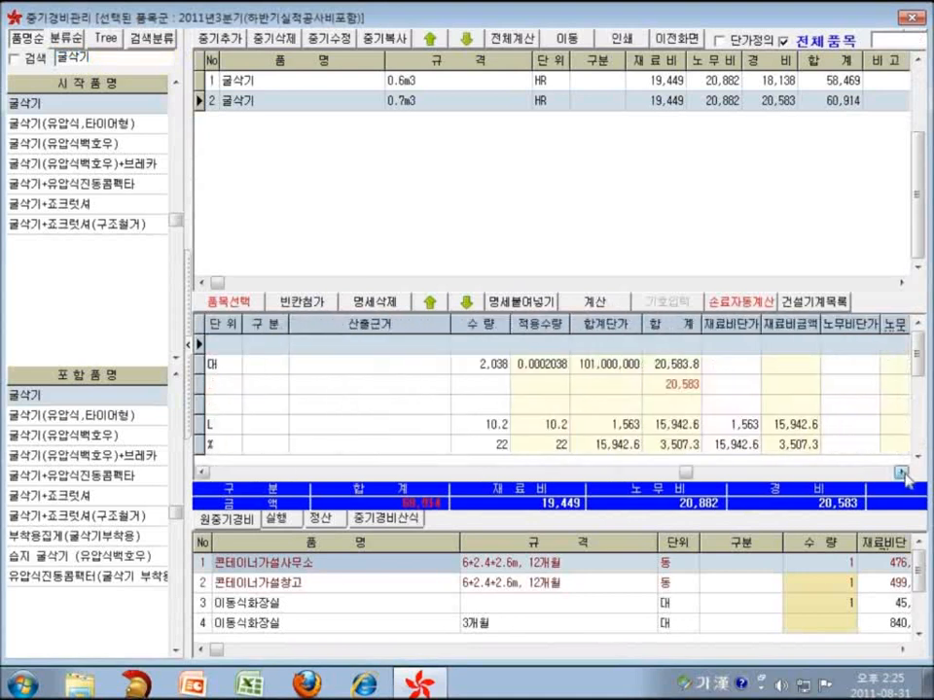
click(450, 472)
click(524, 371)
key(Up)
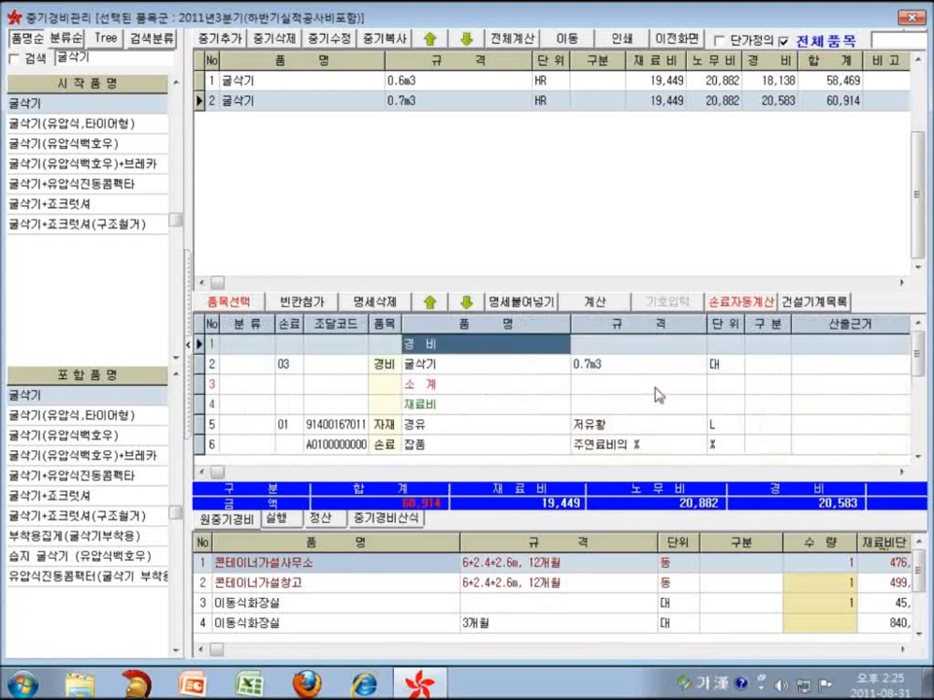
click(593, 366)
click(590, 364)
click(590, 363)
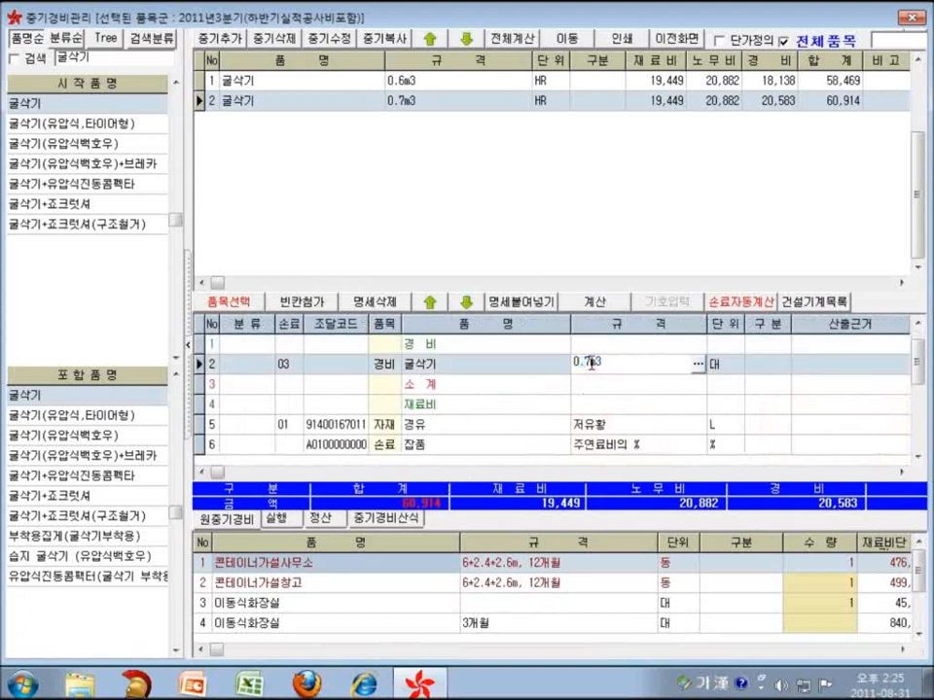
key(Tab)
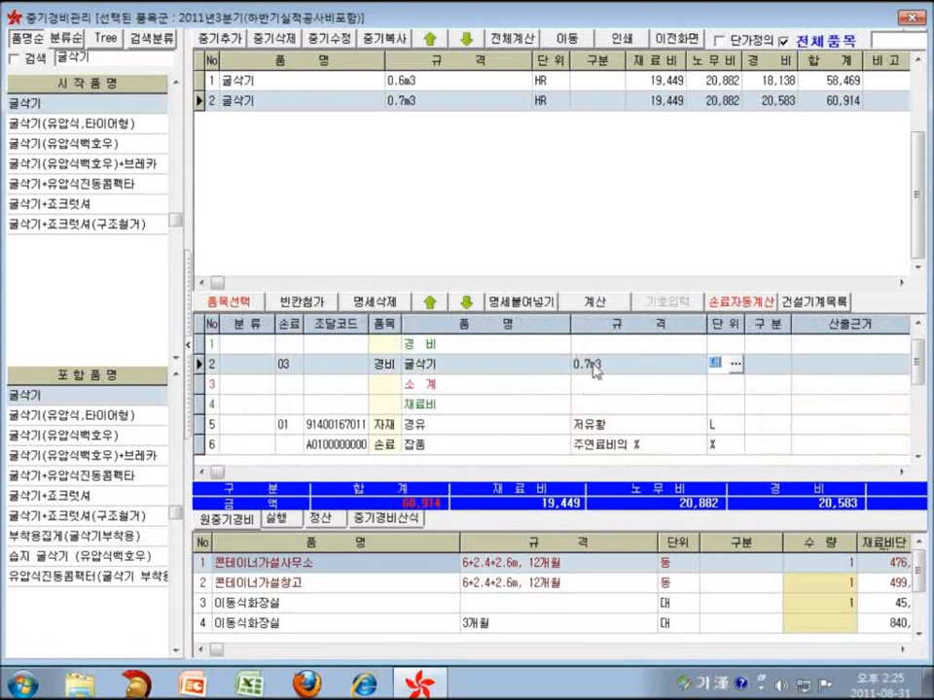
Step: Add the 경비 item 굴삭기 0.6m3 to the 0.7m3 equipment entry's detail lines with a quantity of 2038 and close the lookup
click(593, 364)
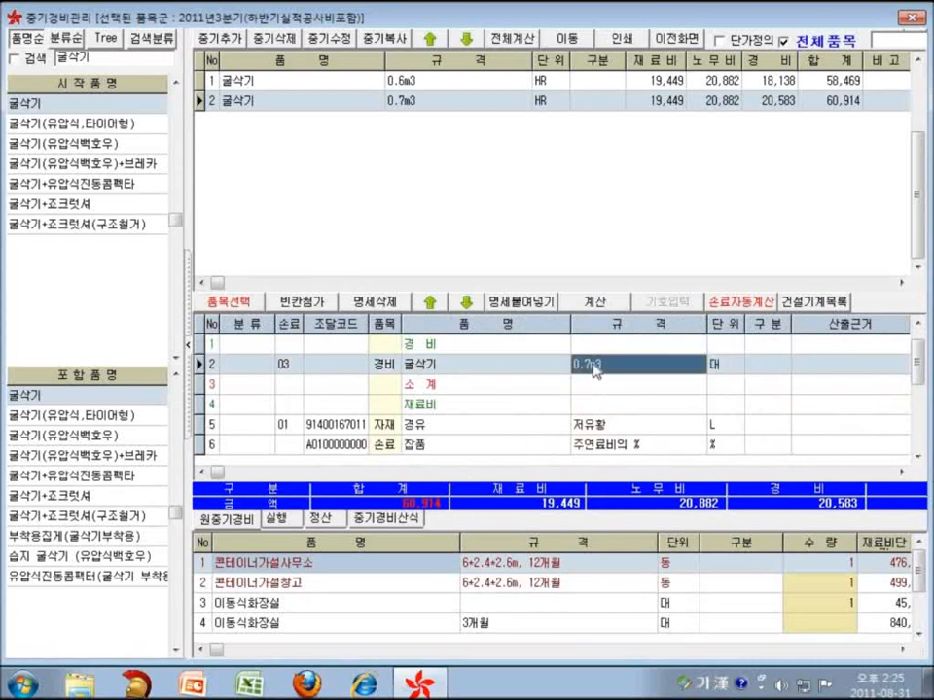
click(224, 302)
click(483, 109)
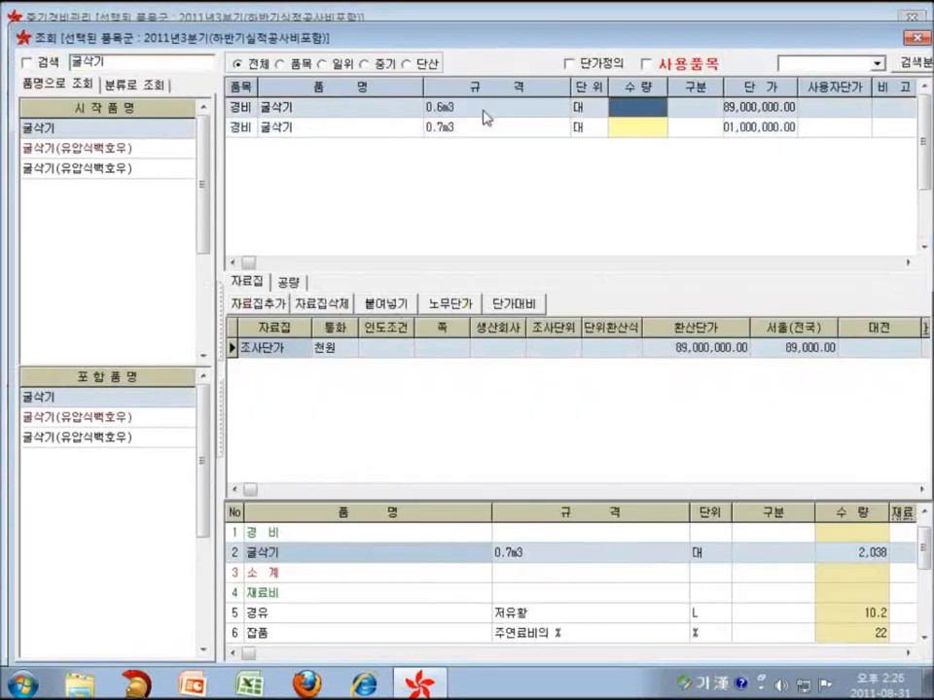
double_click(583, 112)
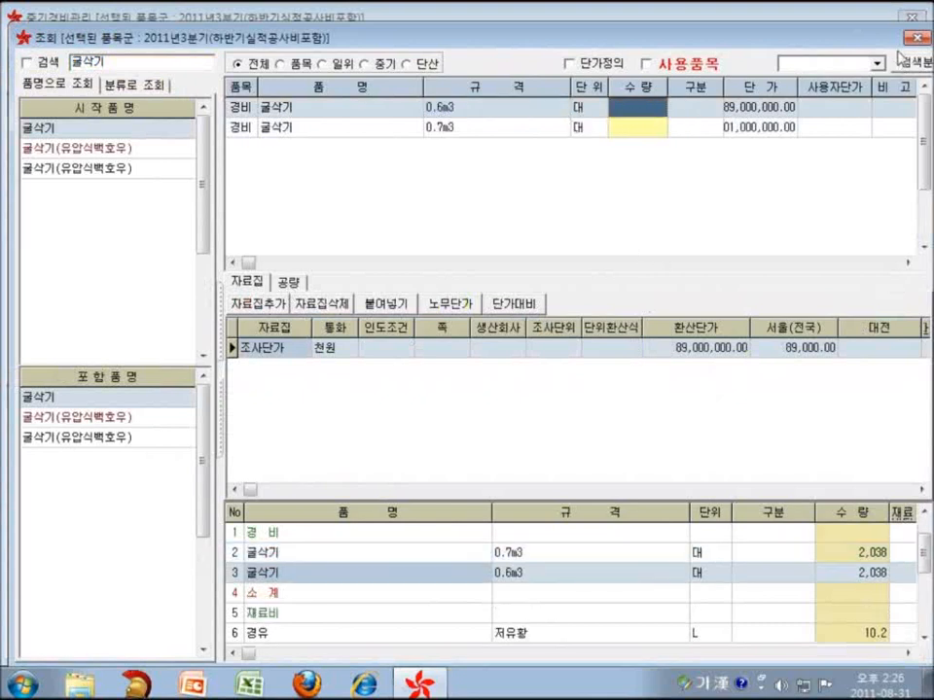
click(914, 37)
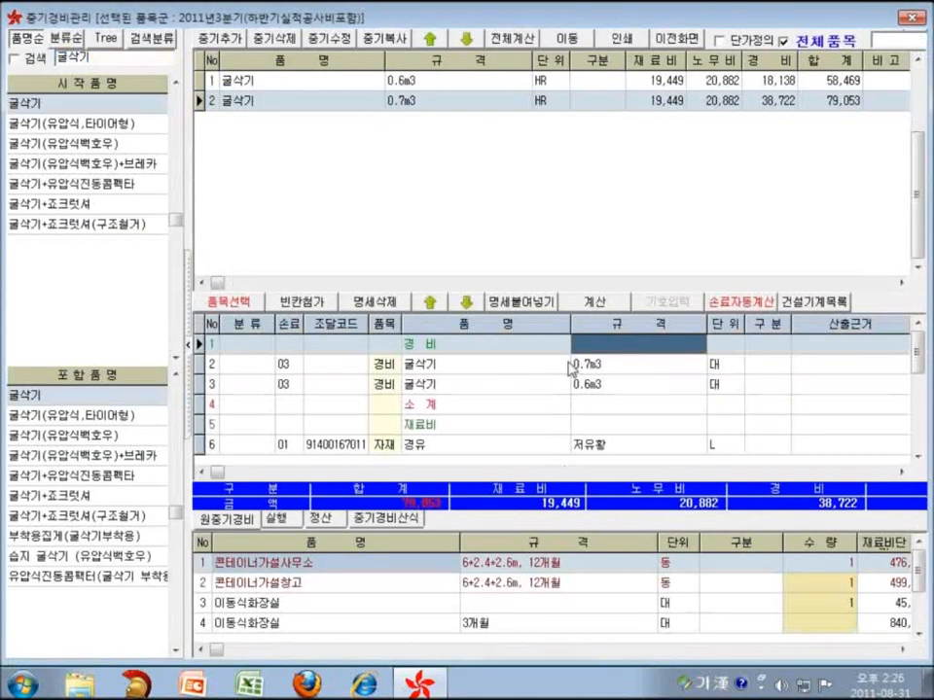
Step: Delete the 굴삭기 0.7m3 line from the 0.7m3 equipment entry's details
click(564, 366)
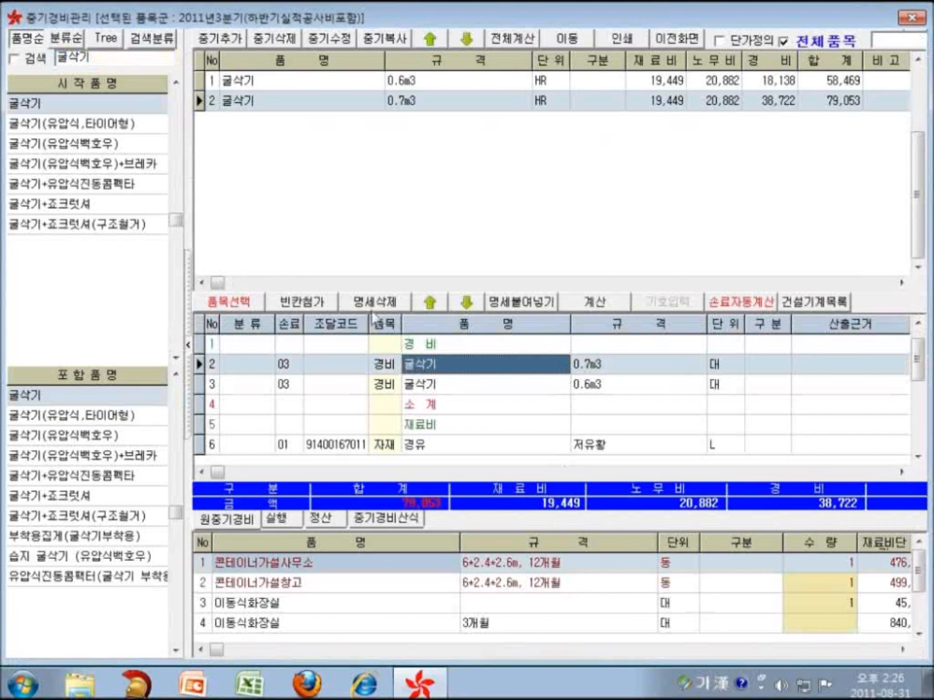
click(362, 307)
click(485, 409)
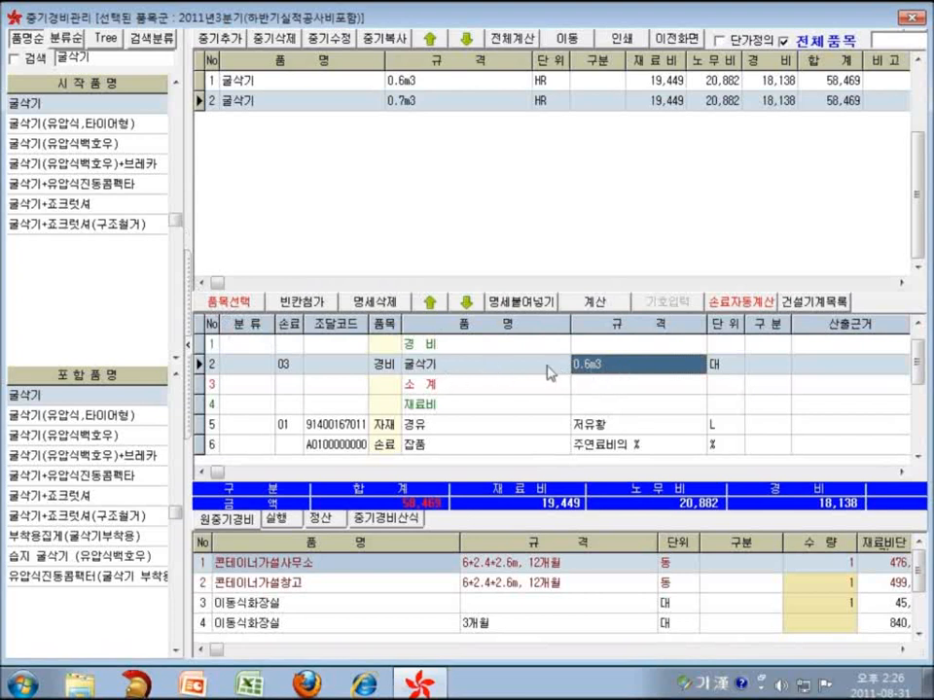
Step: Compare the 굴삭기 base-item line in the details of the 0.6m3 and 0.7m3 equipment entries
right_click(599, 367)
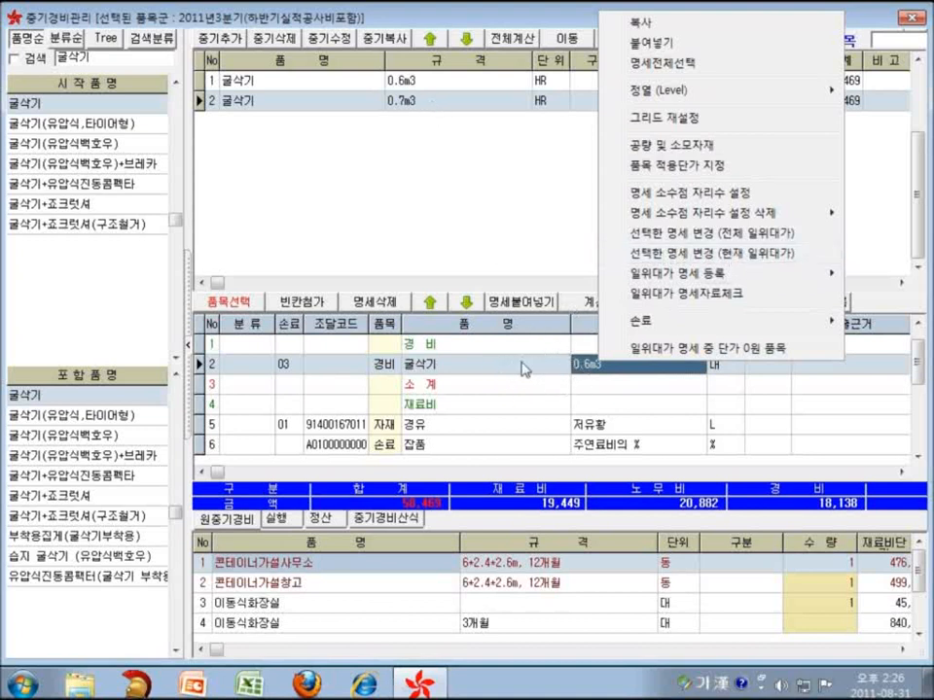
click(440, 86)
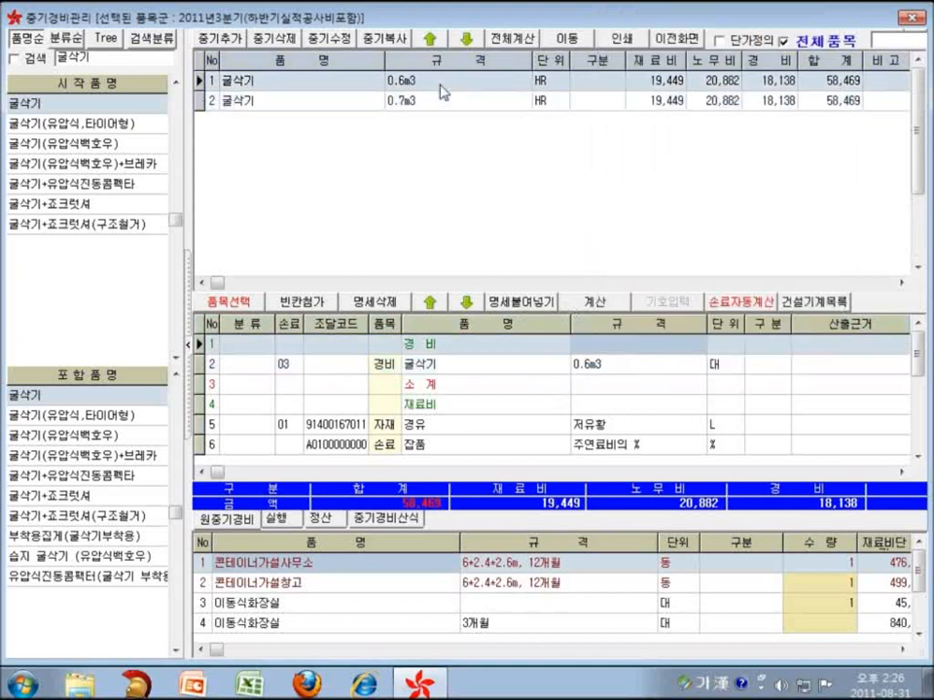
click(615, 370)
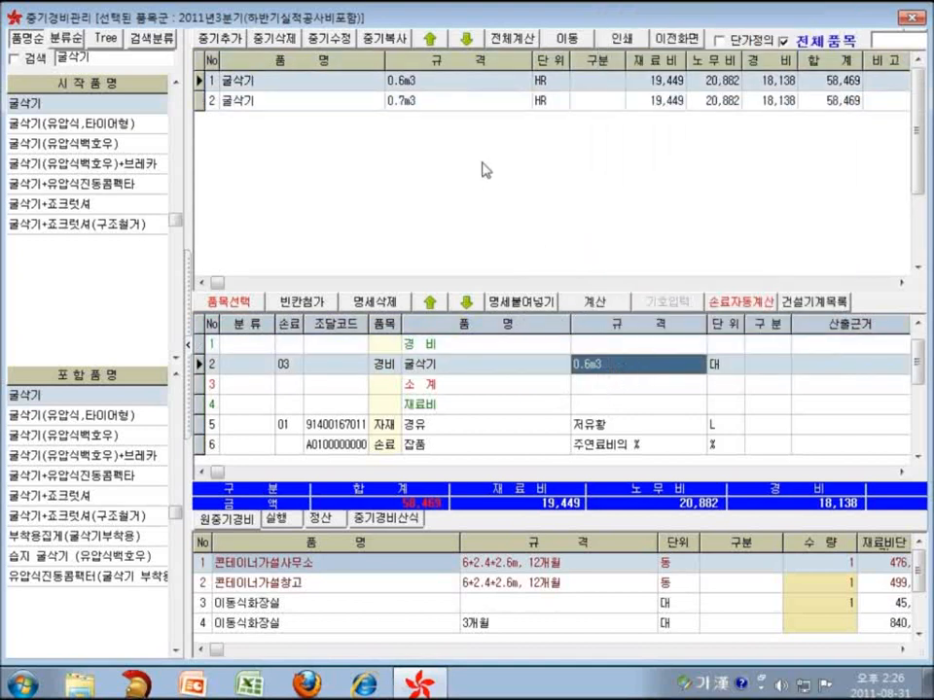
click(467, 101)
Step: Replace the 0.7m3 entry's 굴삭기 0.6m3 line with 경비 item 굴삭기 0.7m3 using 선택한 명세 변경 (현재 일위대가), and close the lookup
right_click(638, 371)
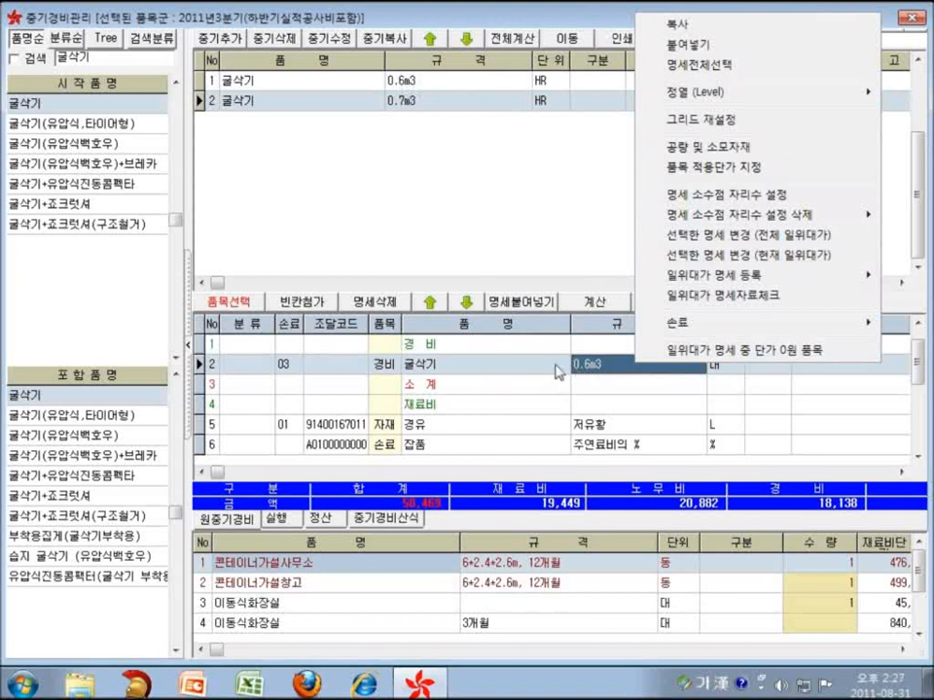
click(789, 260)
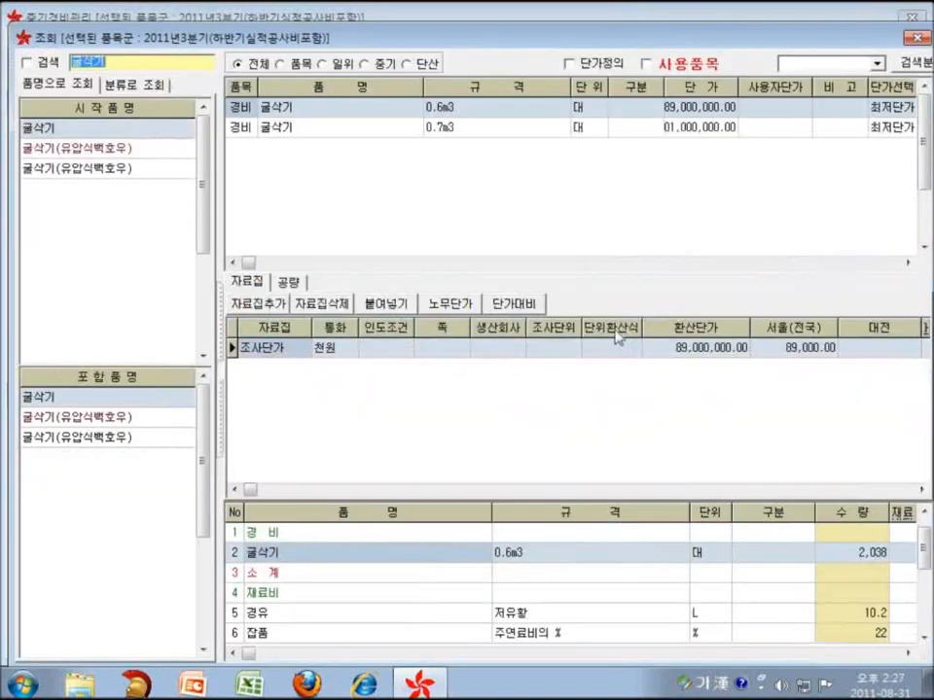
click(665, 67)
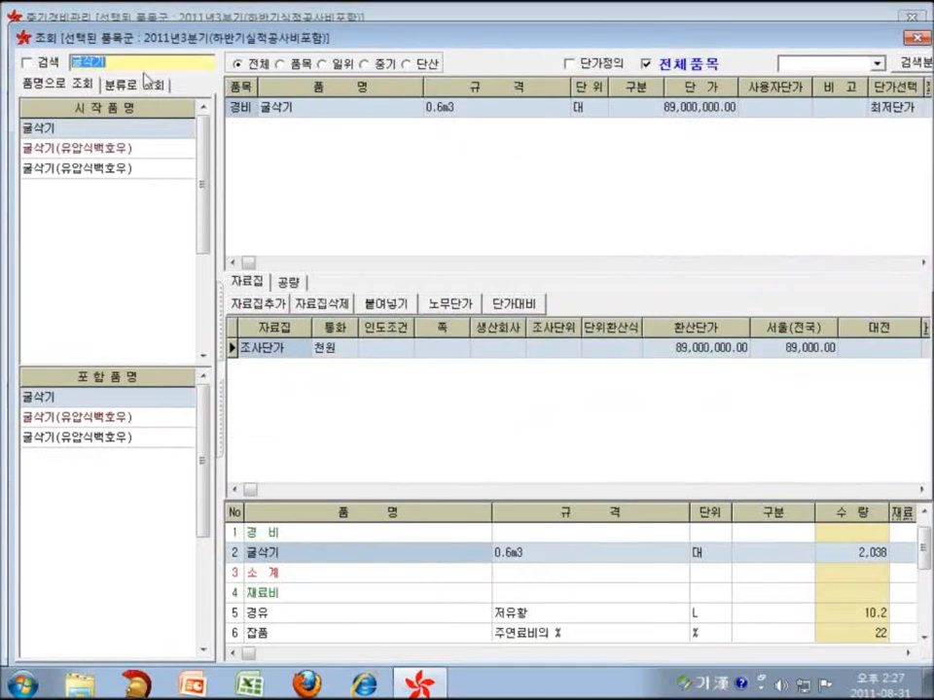
click(669, 69)
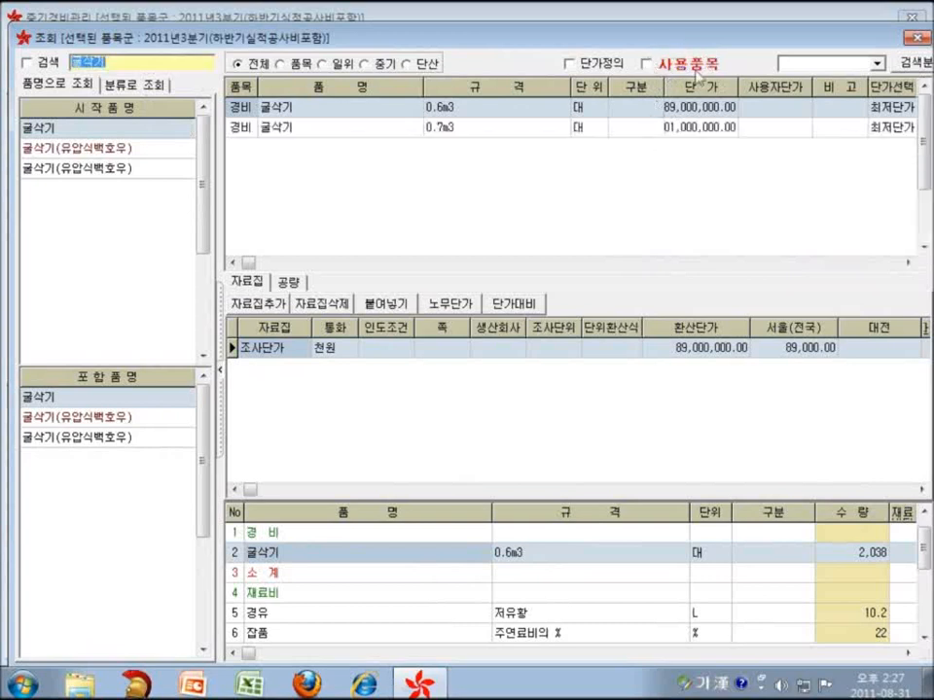
click(477, 139)
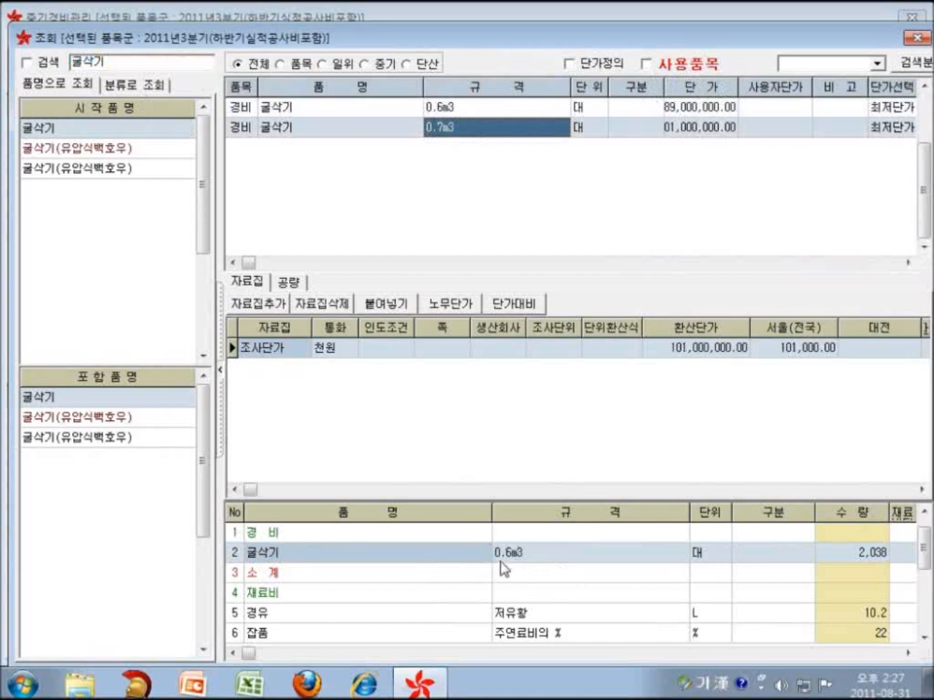
double_click(489, 148)
click(917, 39)
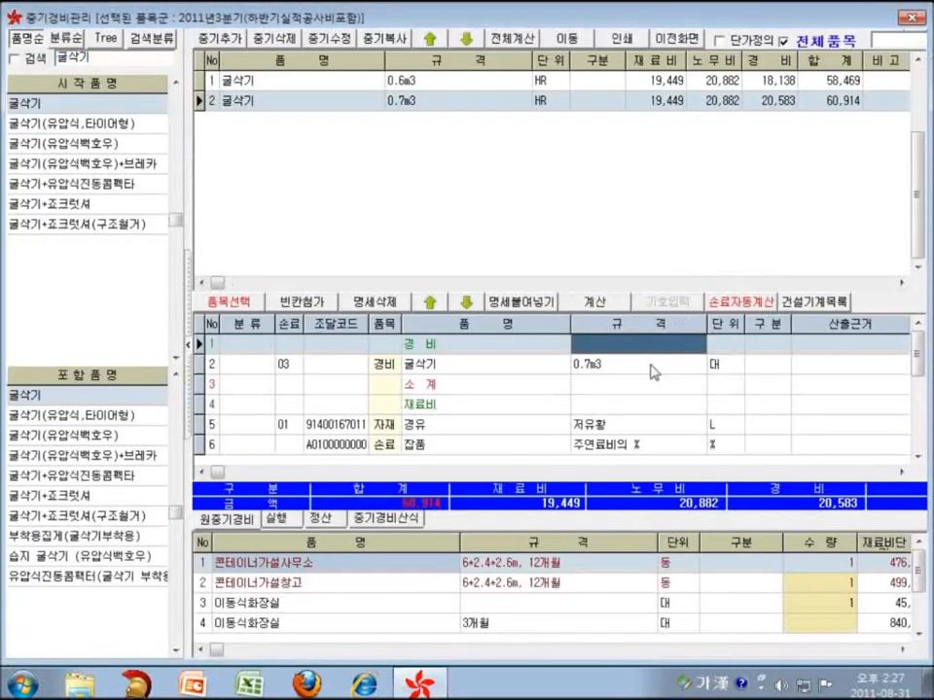
Step: Set the quantity of the 경유 (저유황) line in the 0.7m3 equipment entry's details to 11.6
click(617, 376)
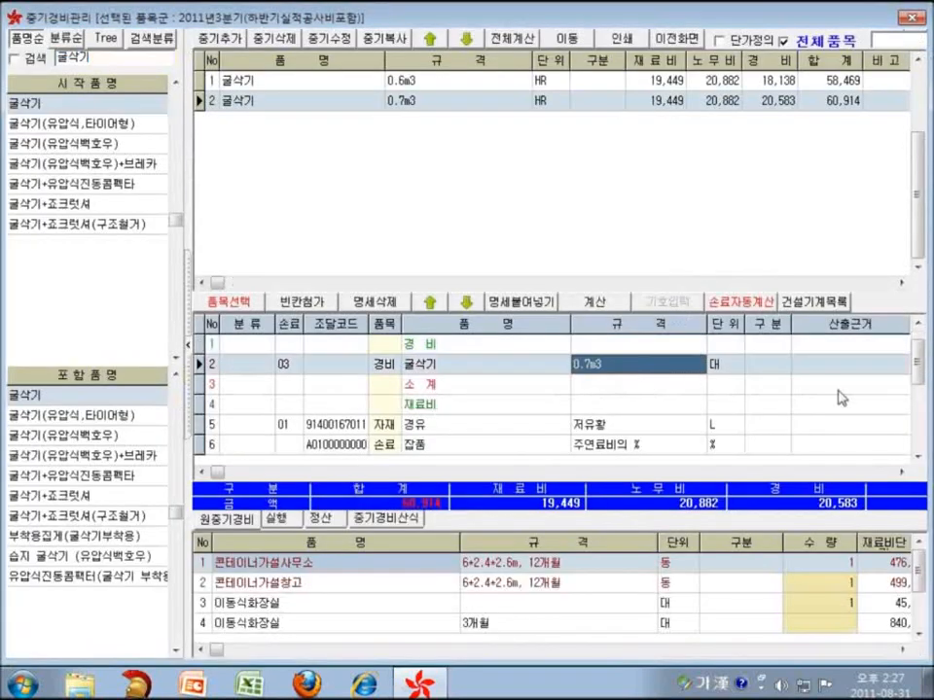
click(725, 365)
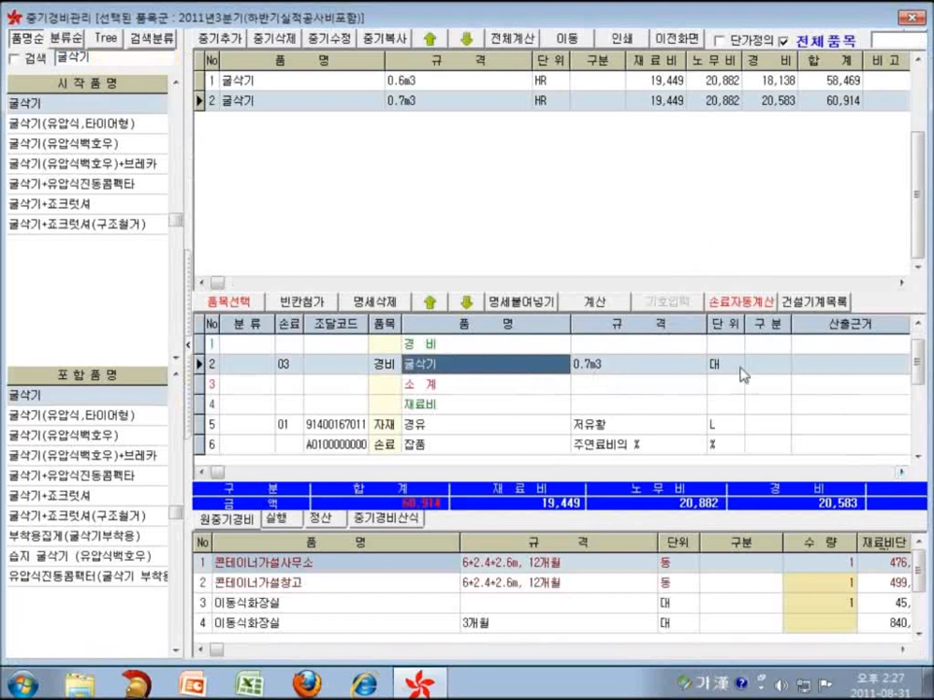
click(759, 426)
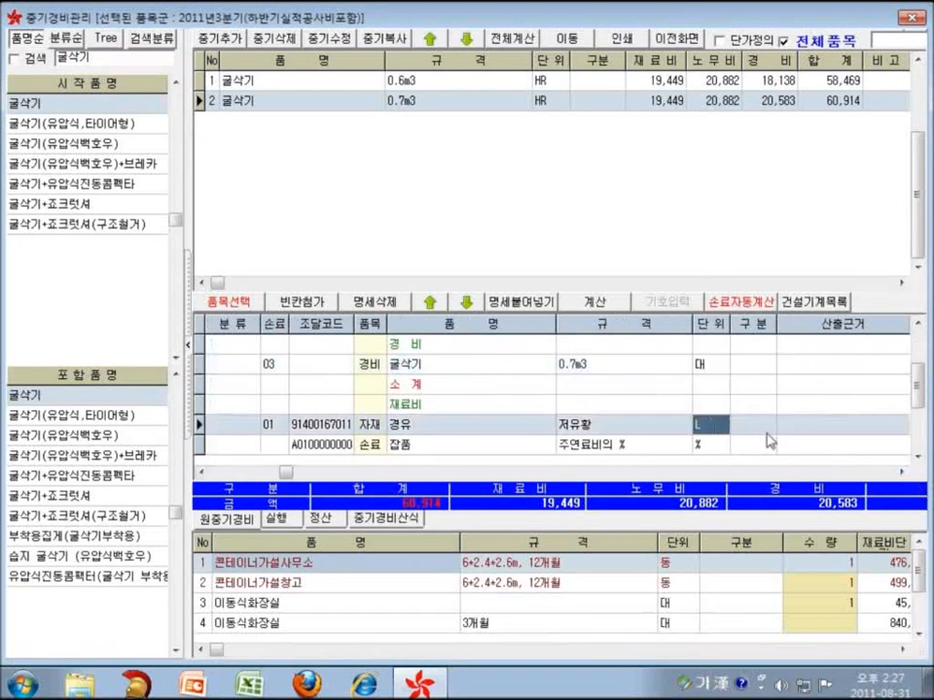
key(Right)
key(Right)
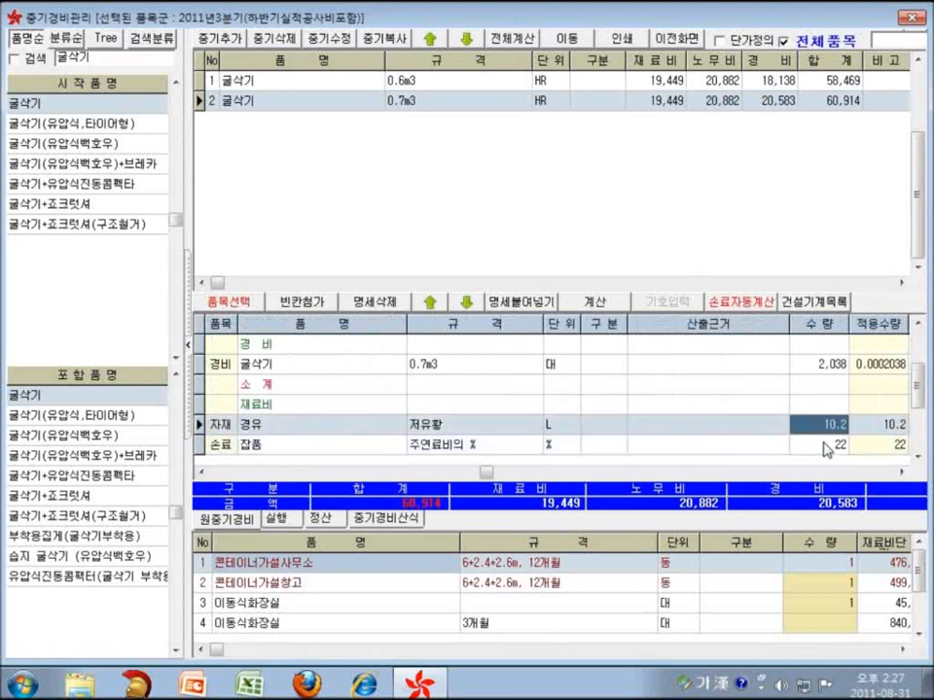
text(11.6)
key(Return)
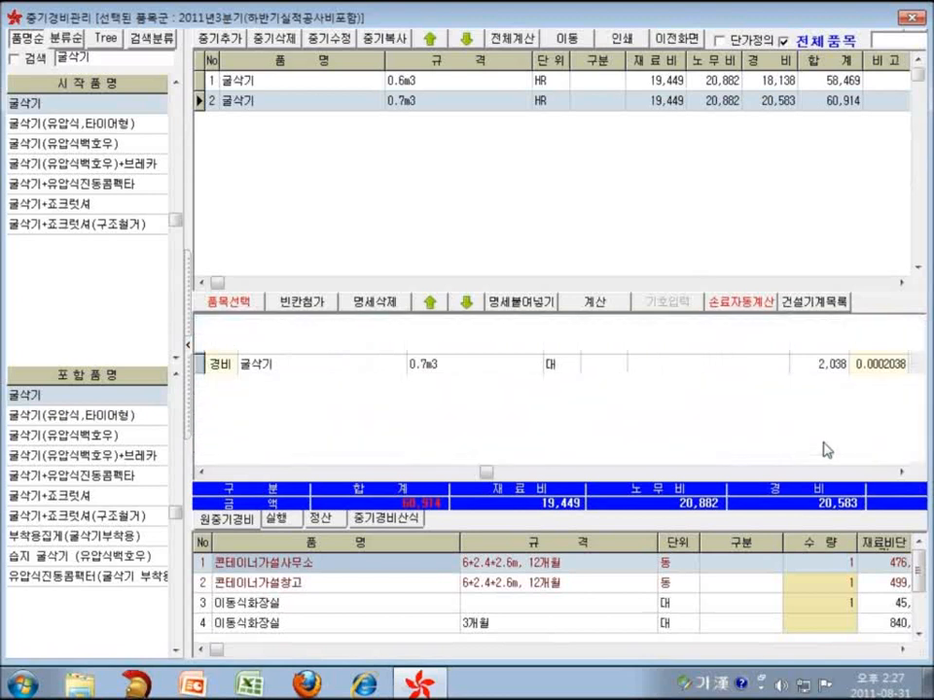
key(Left)
key(Left)
key(Left)
key(Left)
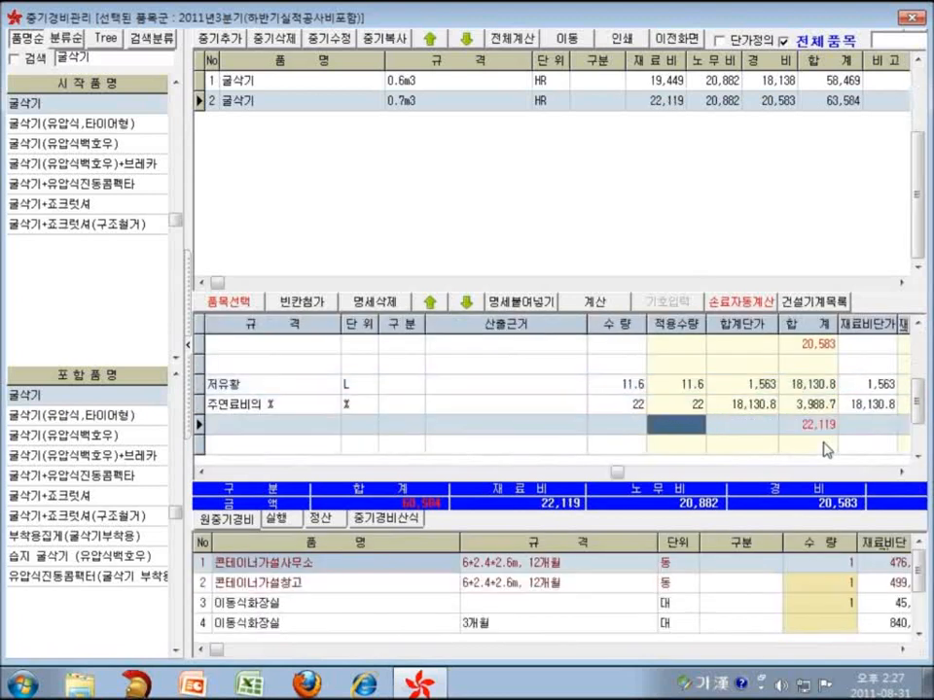
key(Down)
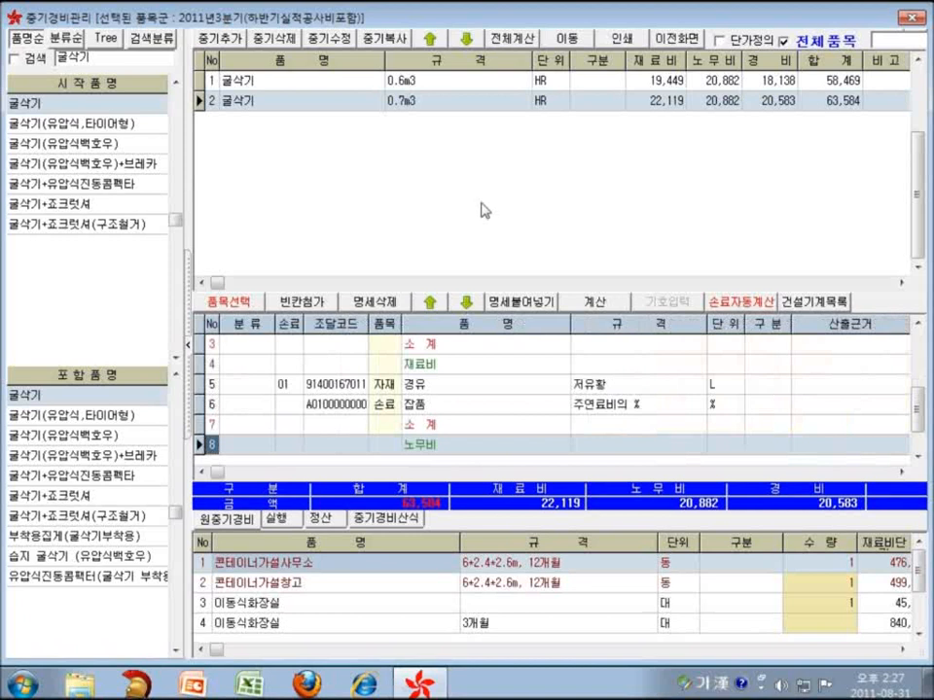
Step: Open the edit form and the deletion prompt for the 굴삭기 0.7m3 equipment entry, cancelling both
click(328, 42)
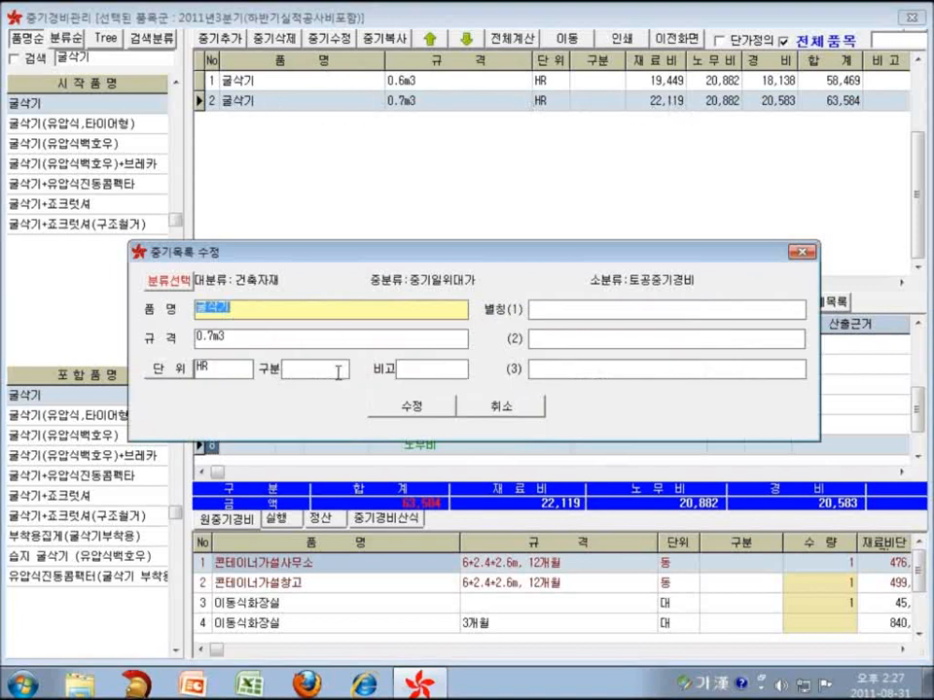
drag(208, 341, 215, 338)
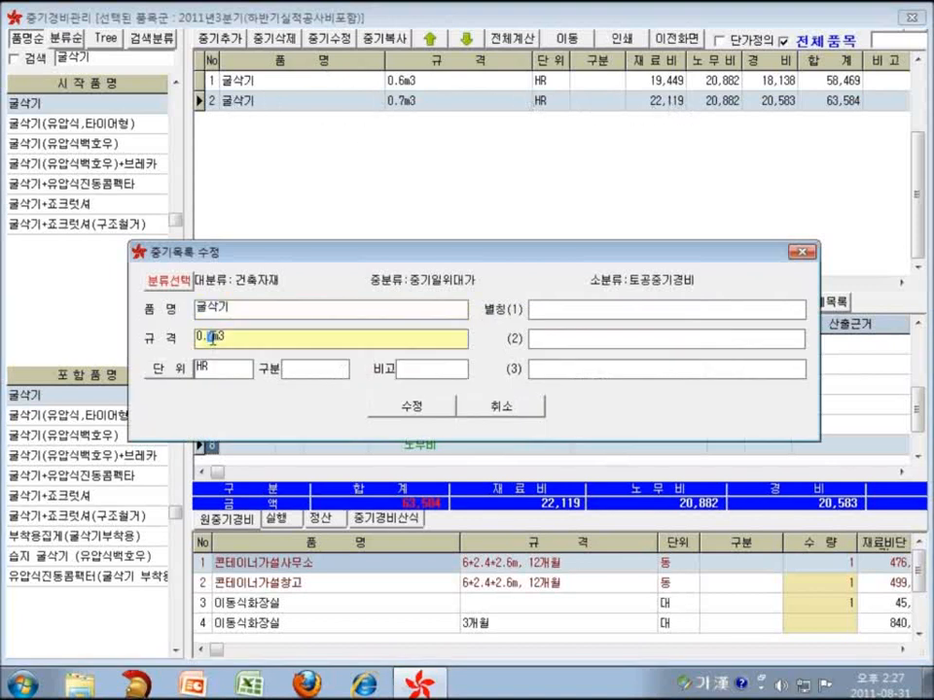
click(463, 411)
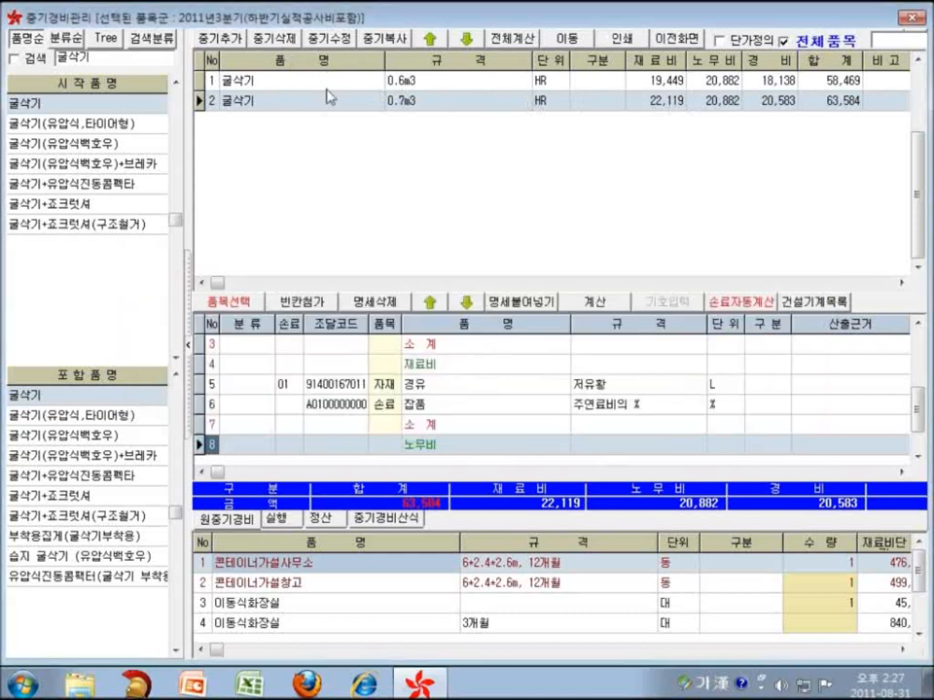
click(272, 39)
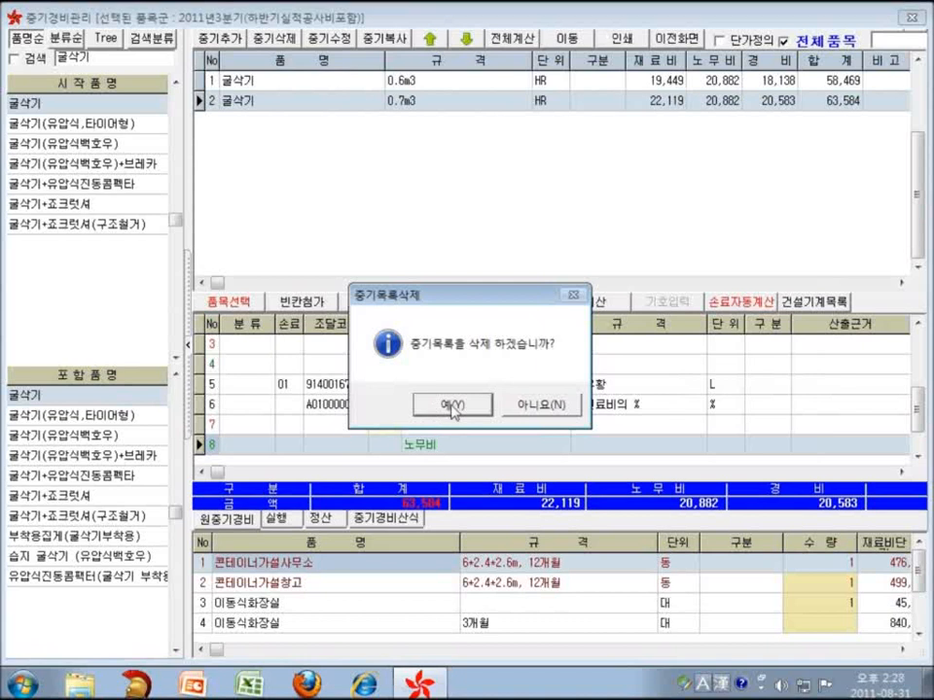
click(541, 405)
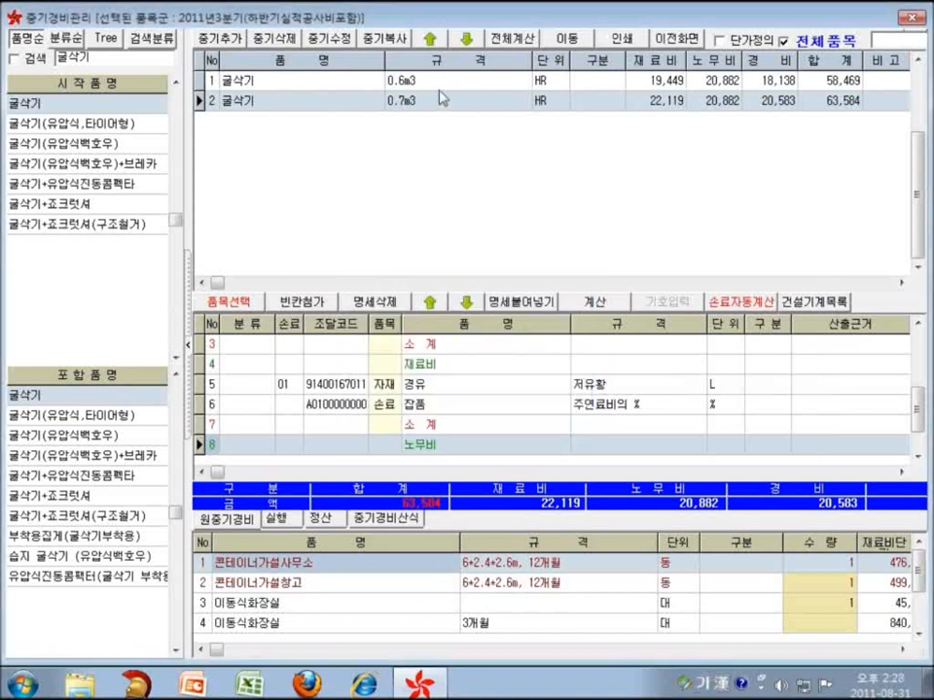
Step: Select the 굴삭기 0.6m3 and 0.7m3 equipment entries together, and return to the 0.7m3 entry alone
right_click(426, 125)
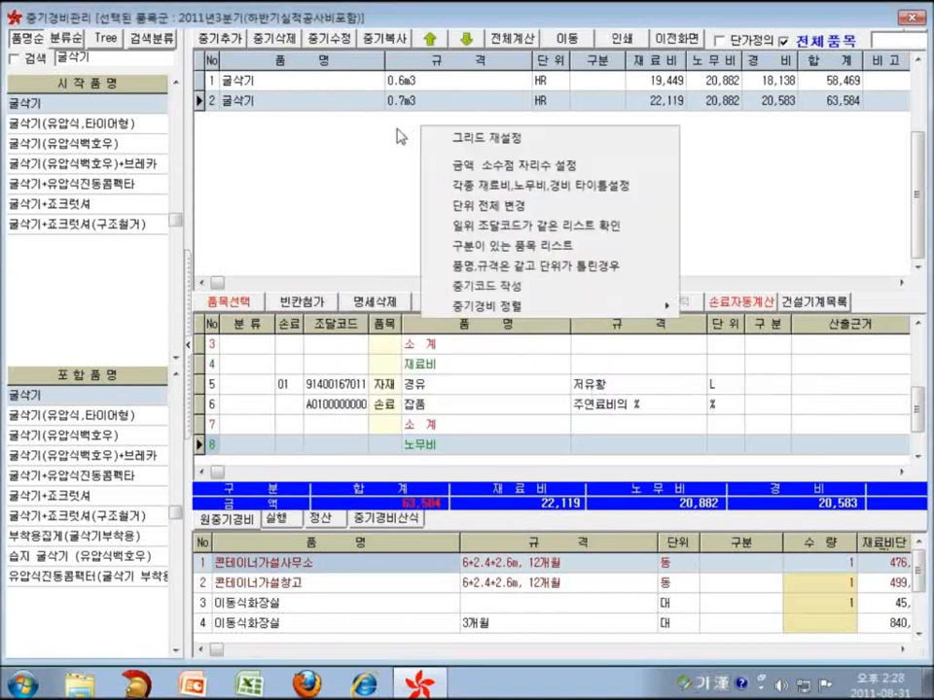
click(399, 136)
click(450, 85)
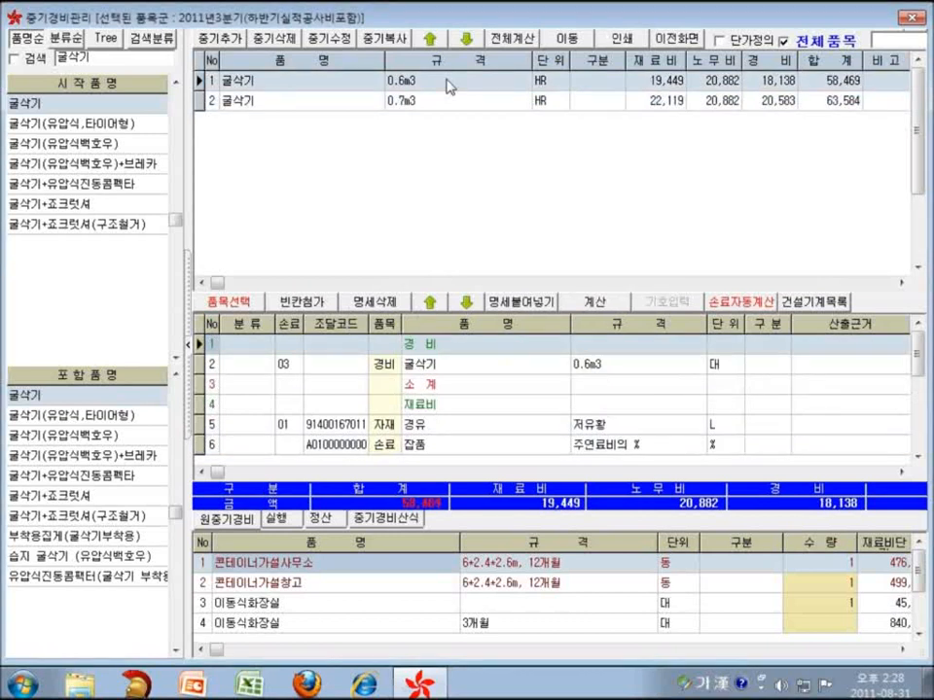
key(shift+Down)
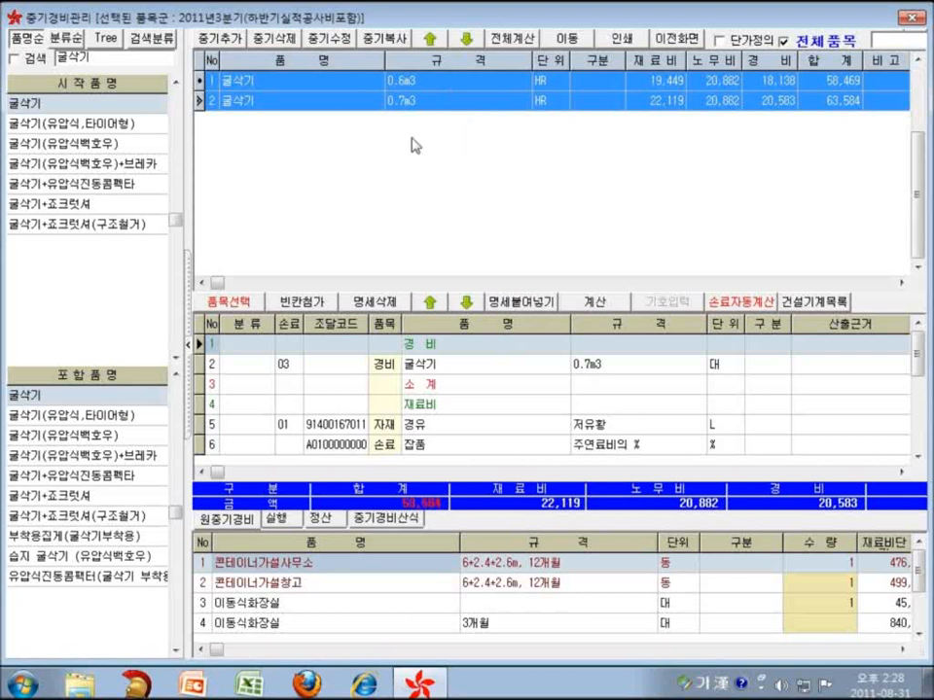
click(470, 104)
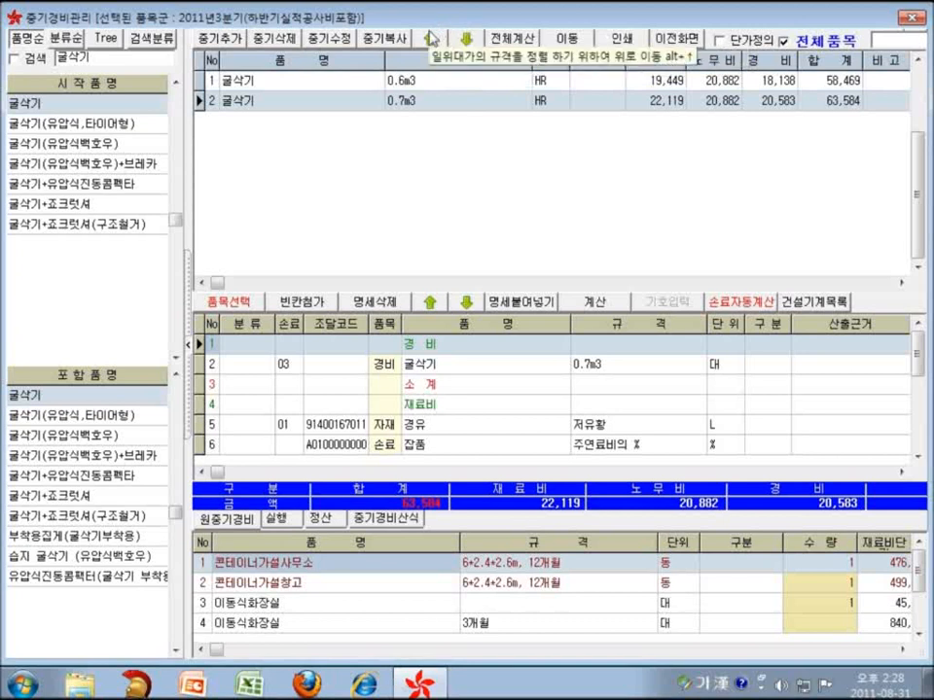
Step: Check the quantity and applied quantity of the 굴삭기 line in the 0.6m3 equipment entry's details
mouse_move(421, 82)
mouse_down()
mouse_move(431, 81)
mouse_move(425, 104)
mouse_move(440, 83)
mouse_up()
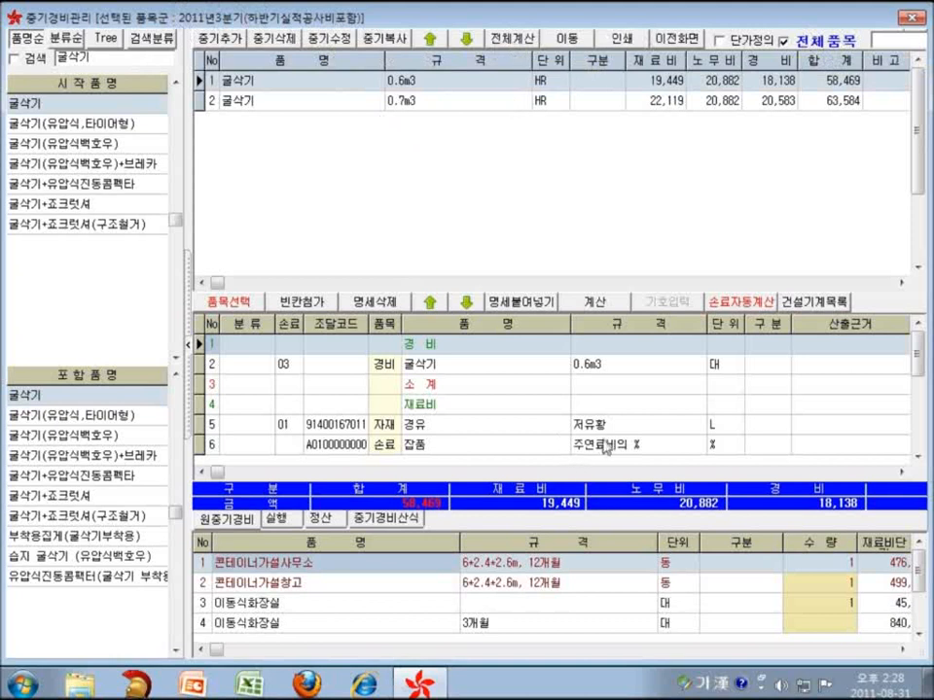
click(771, 365)
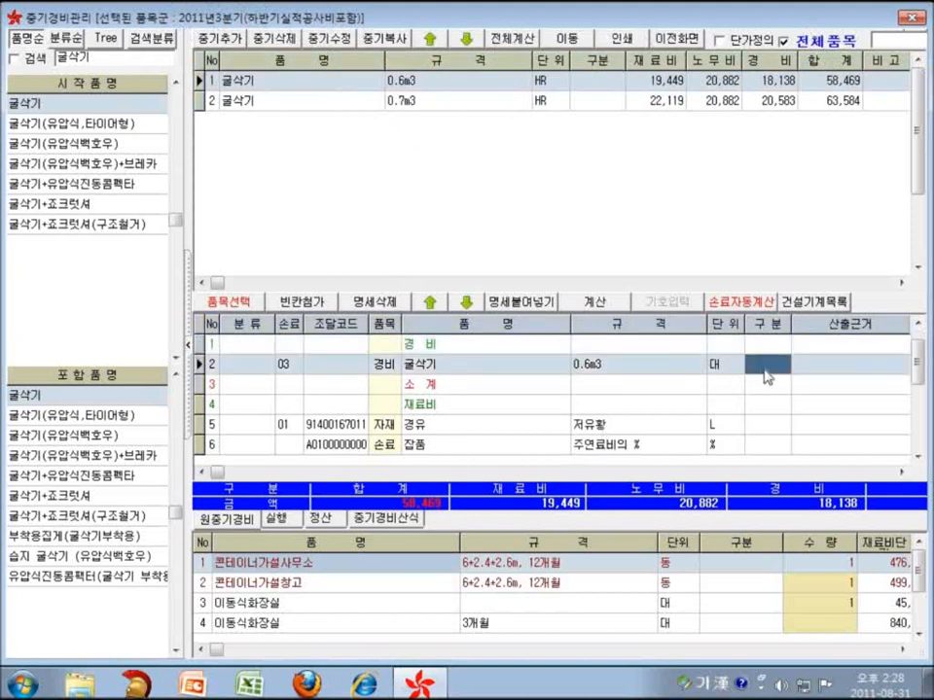
key(Right)
key(Right)
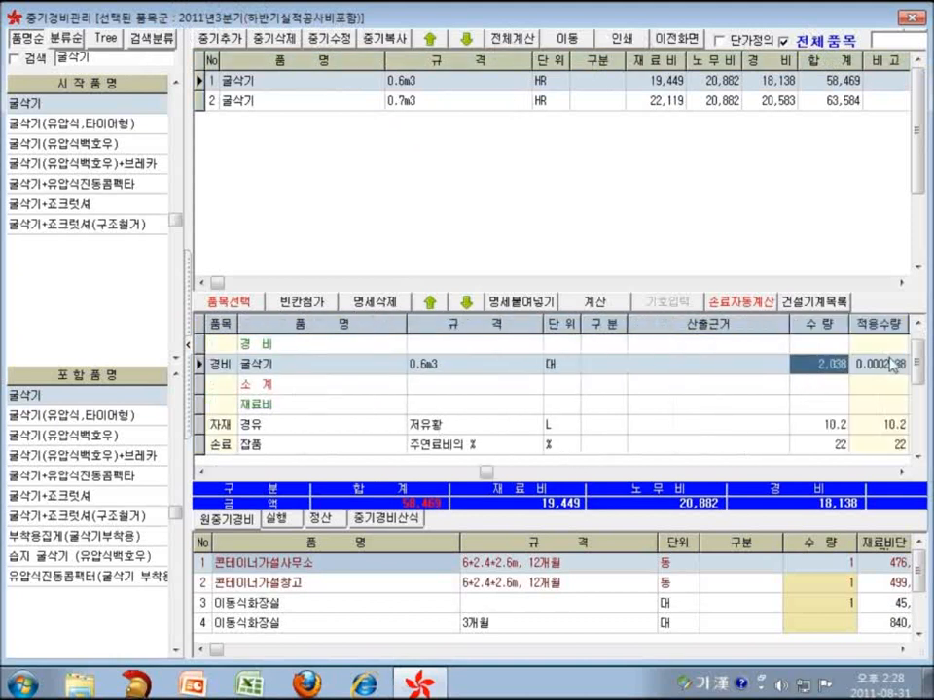
click(481, 374)
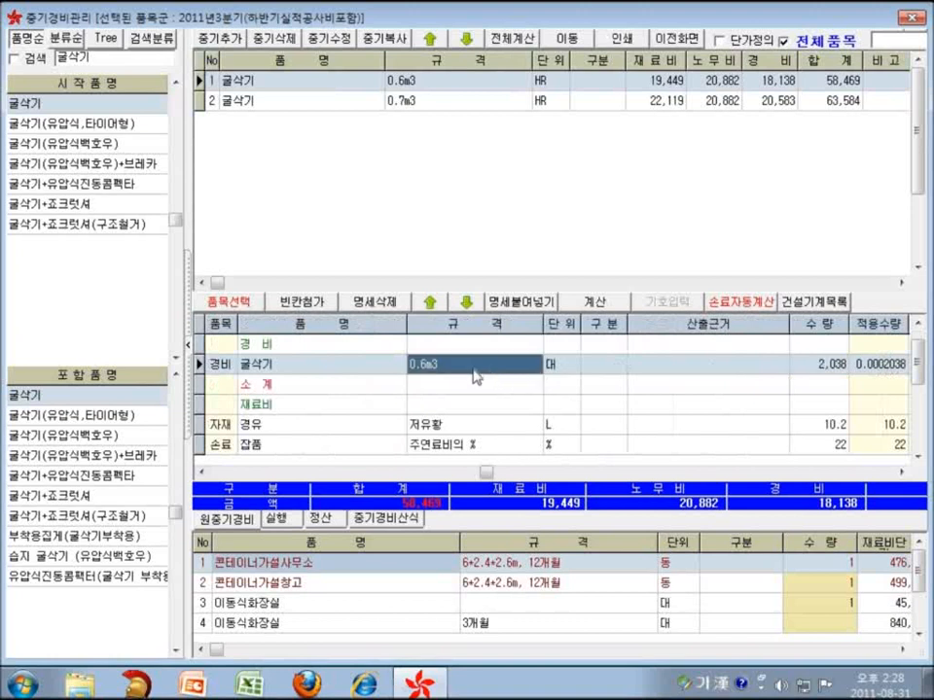
Step: Limit the equipment list to used items (사용품목) and clear the 굴삭기 search text
click(392, 368)
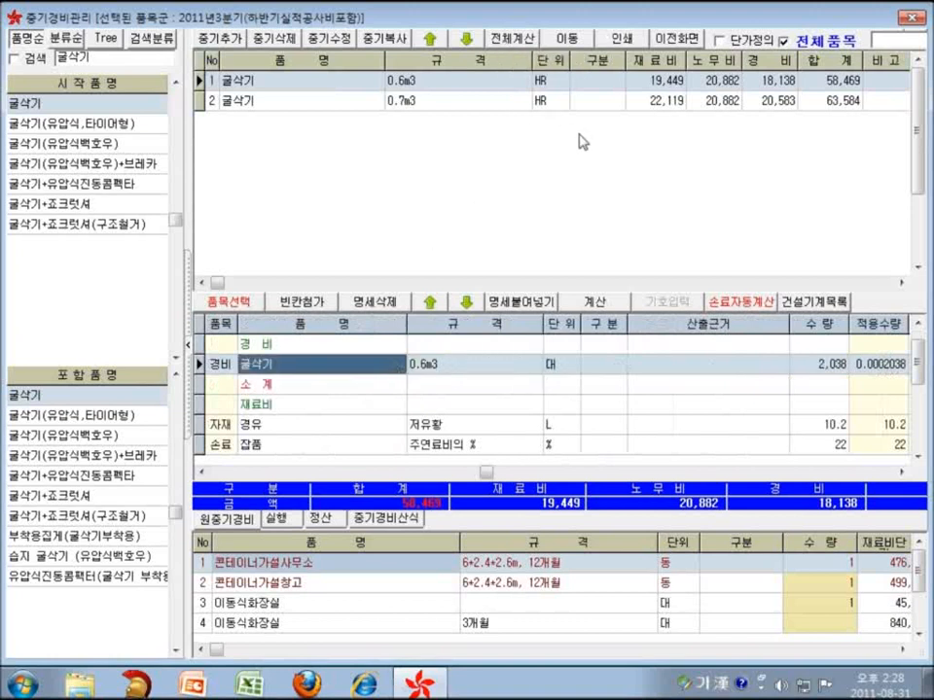
click(784, 41)
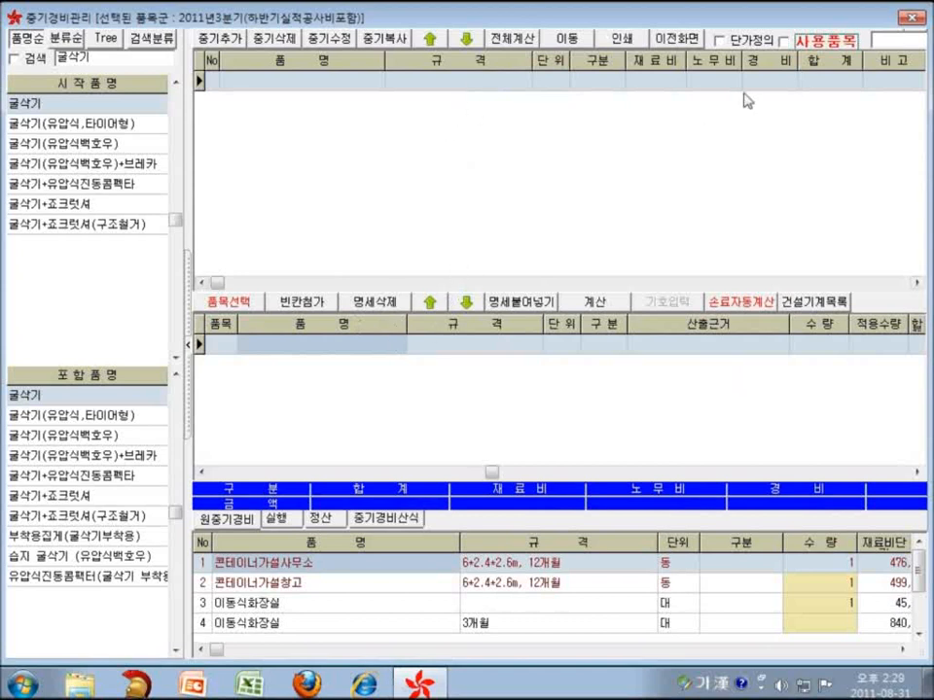
click(594, 36)
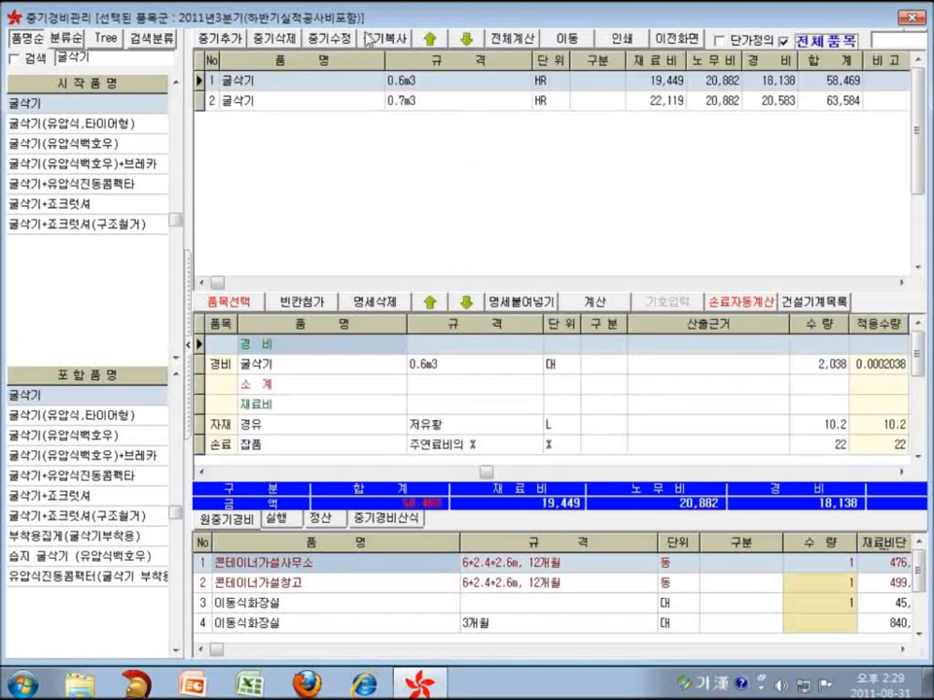
click(798, 40)
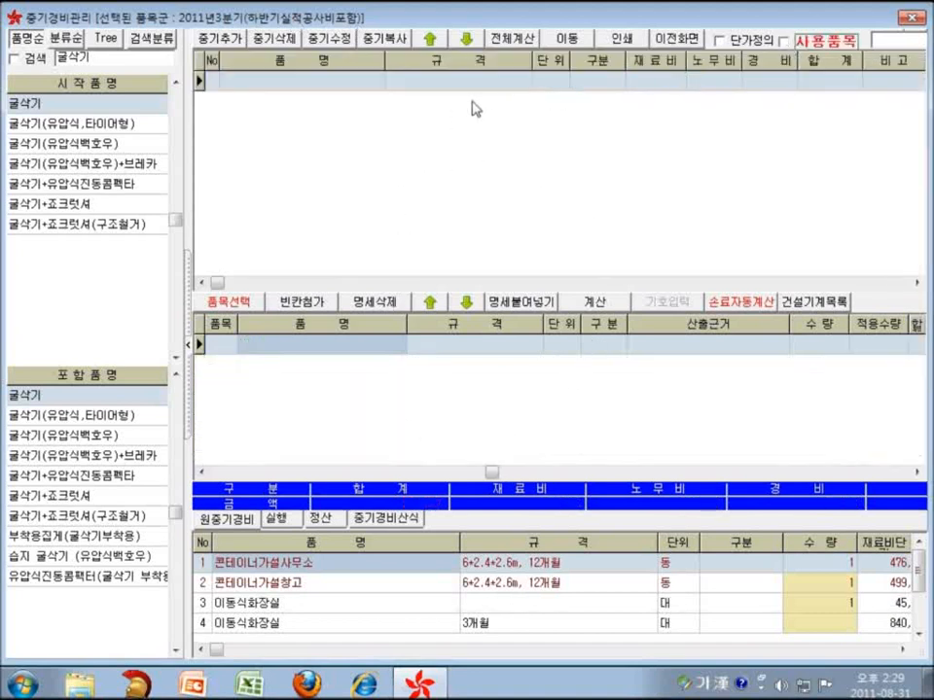
double_click(149, 60)
key(Delete)
key(Return)
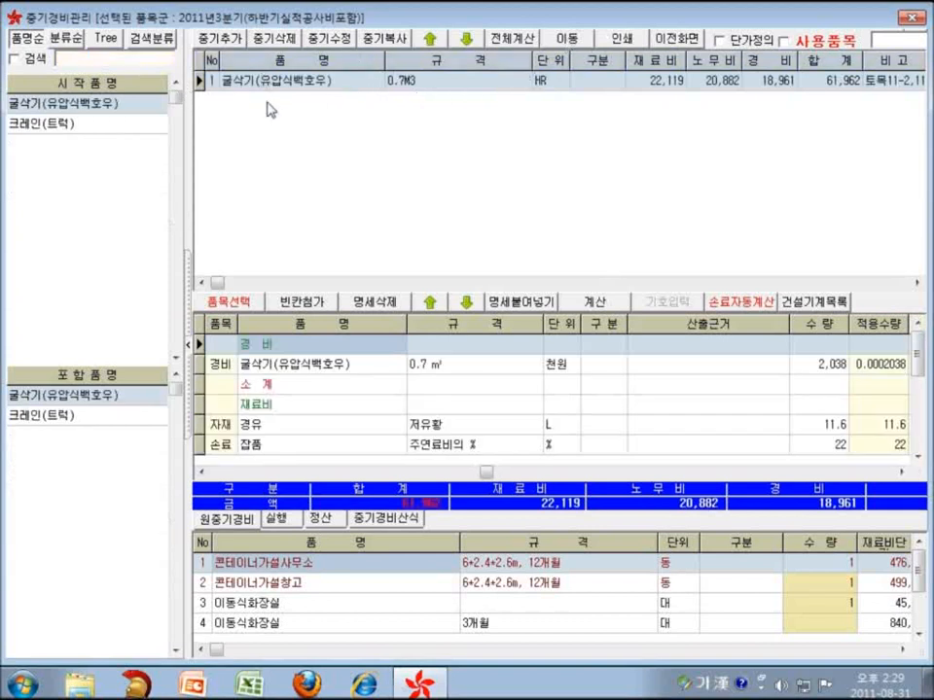
Step: From the usage list of the 굴삭기(유압식백호우) 0.7M3 entry, view the 되메우기(백호우0.7M3) unit cost calculation and return to the equipment list
click(575, 43)
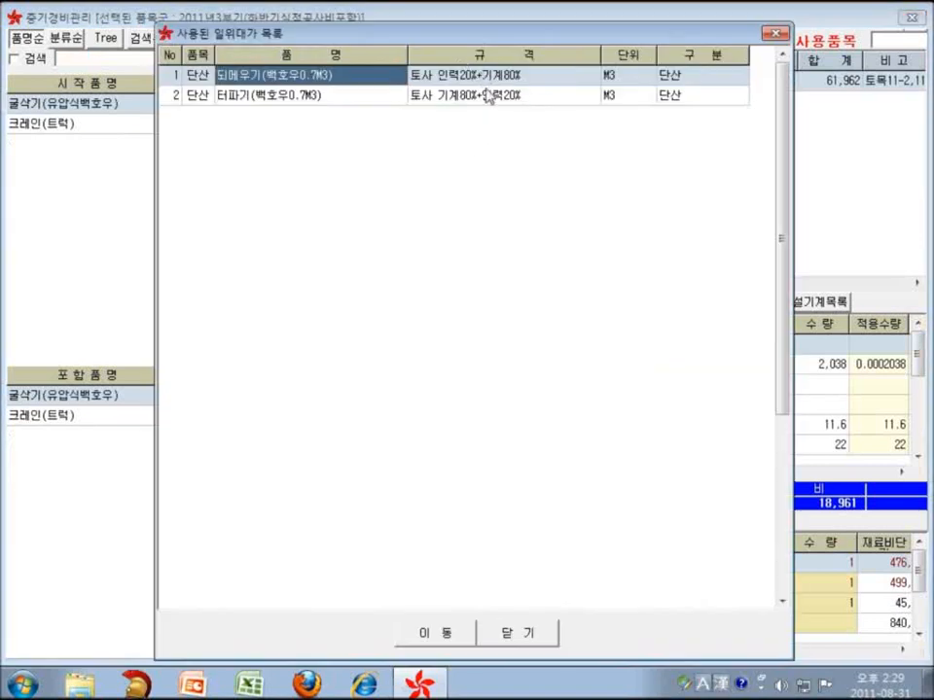
drag(740, 40, 710, 73)
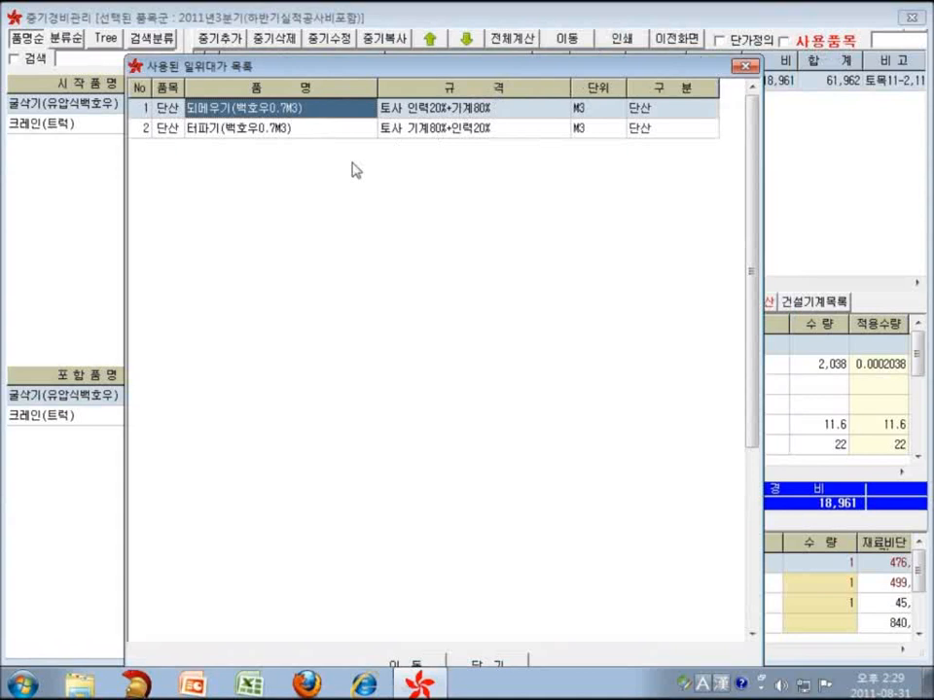
click(468, 113)
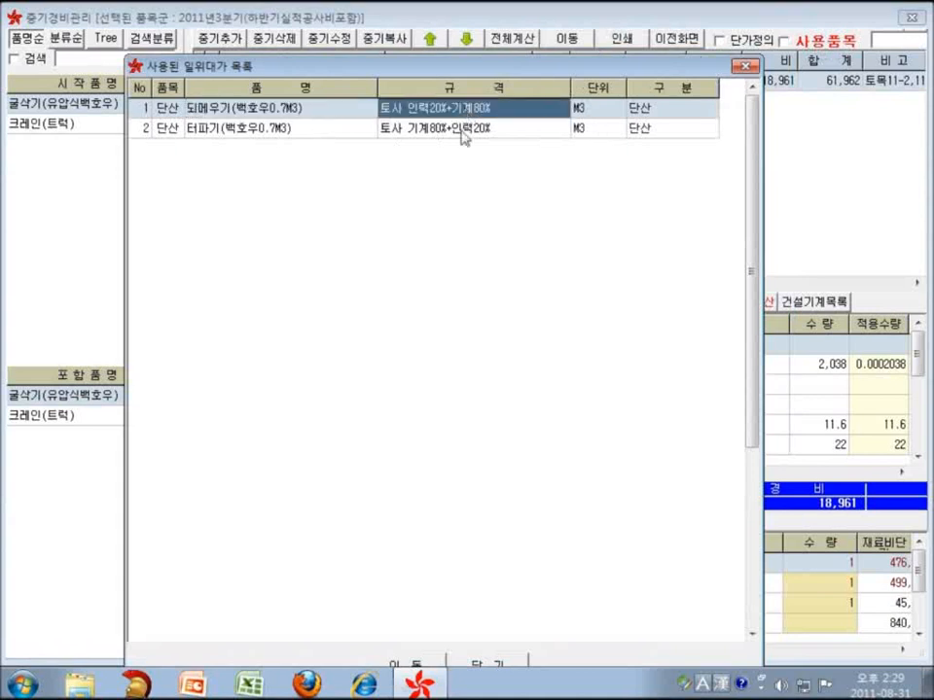
click(356, 112)
drag(429, 69, 440, 29)
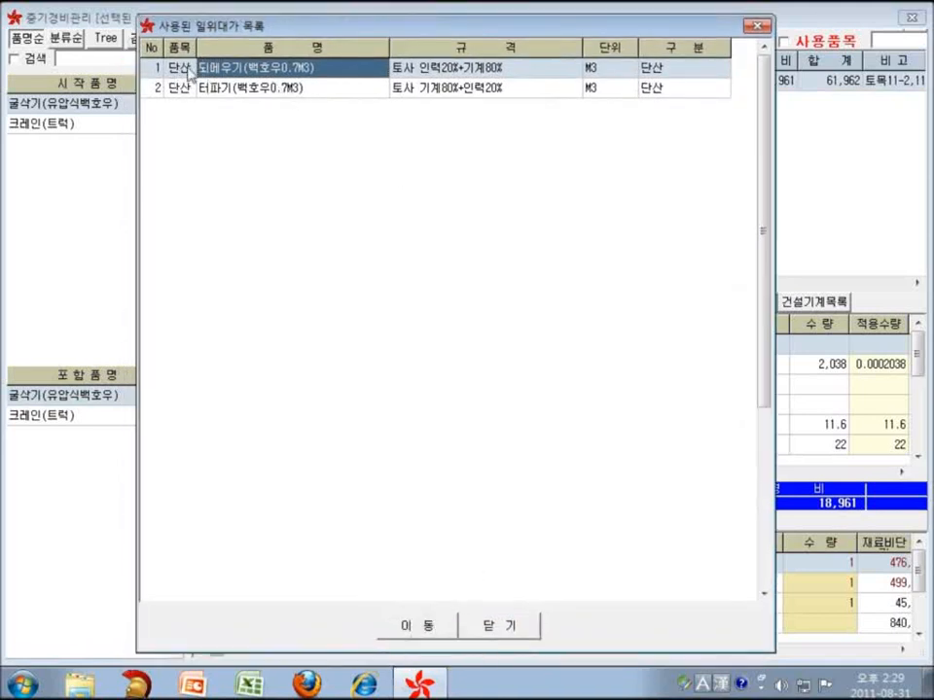
click(417, 626)
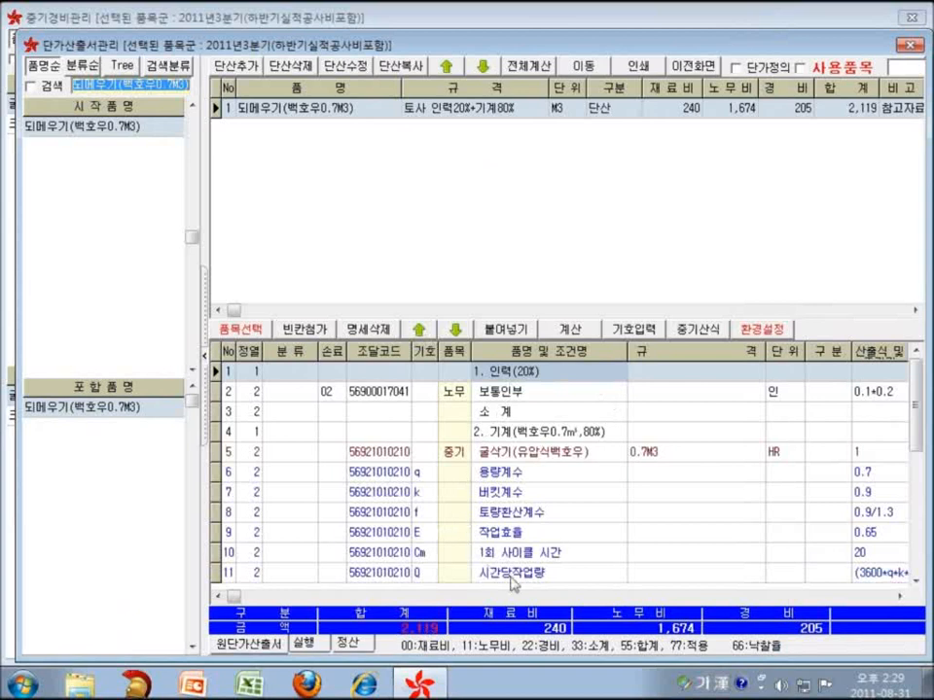
click(707, 69)
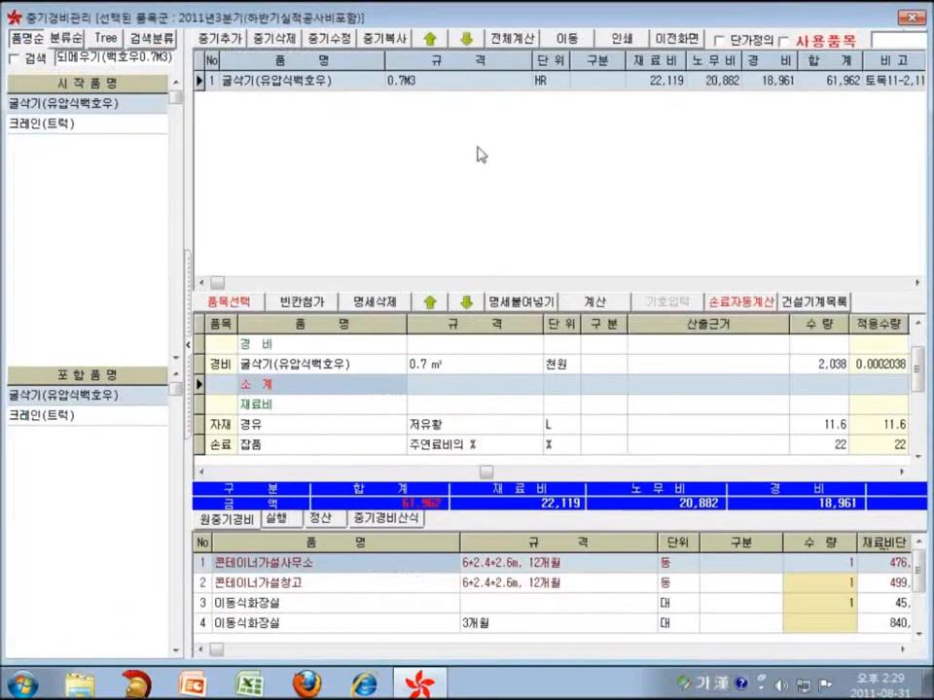
Step: Switch the equipment list to all items and back to used items (사용품목), and clear the 되메우기(백호우0.7M3) search text
click(786, 42)
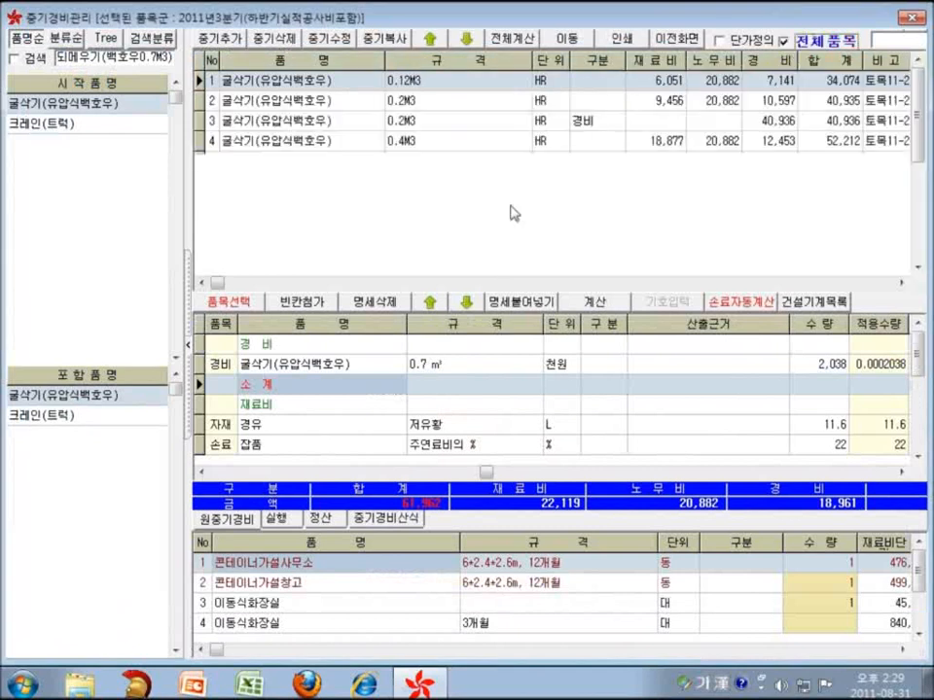
click(782, 41)
click(168, 57)
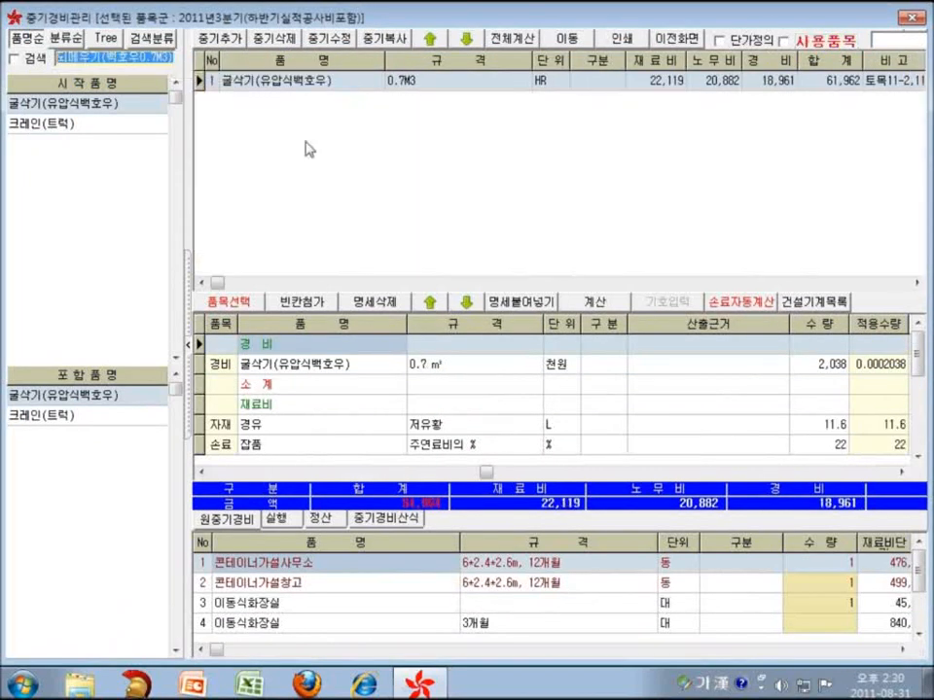
key(BackSpace)
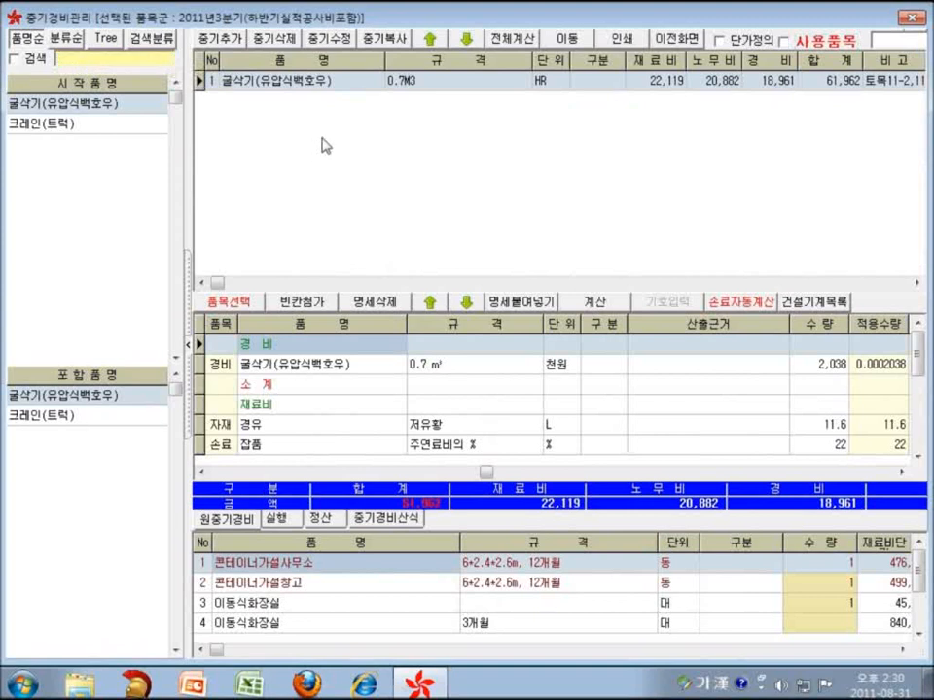